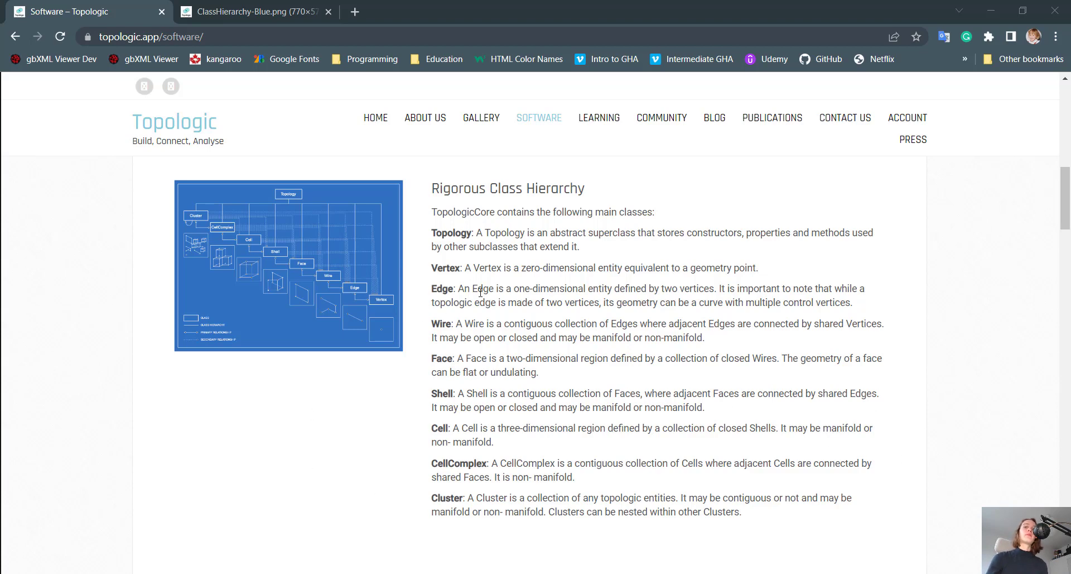
Step: View the full-size ClassHierarchy-Blue.png Topologic class hierarchy diagram in Chrome
left_click(274, 14)
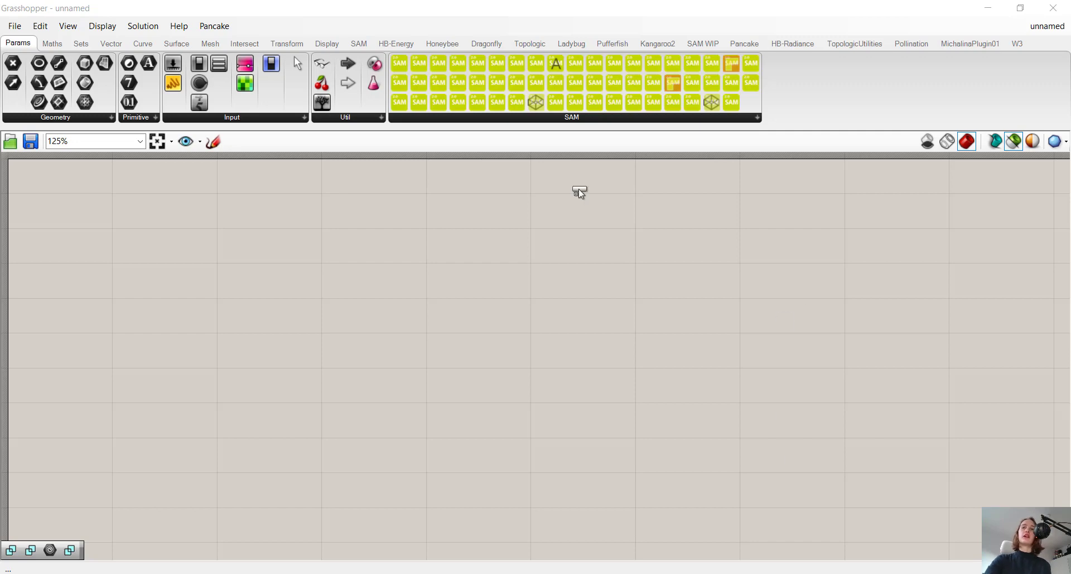
Step: Place two stacked Topology.ByGeometry components, one from the Topology dropdown and one via '.bygeo'
left_click(525, 47)
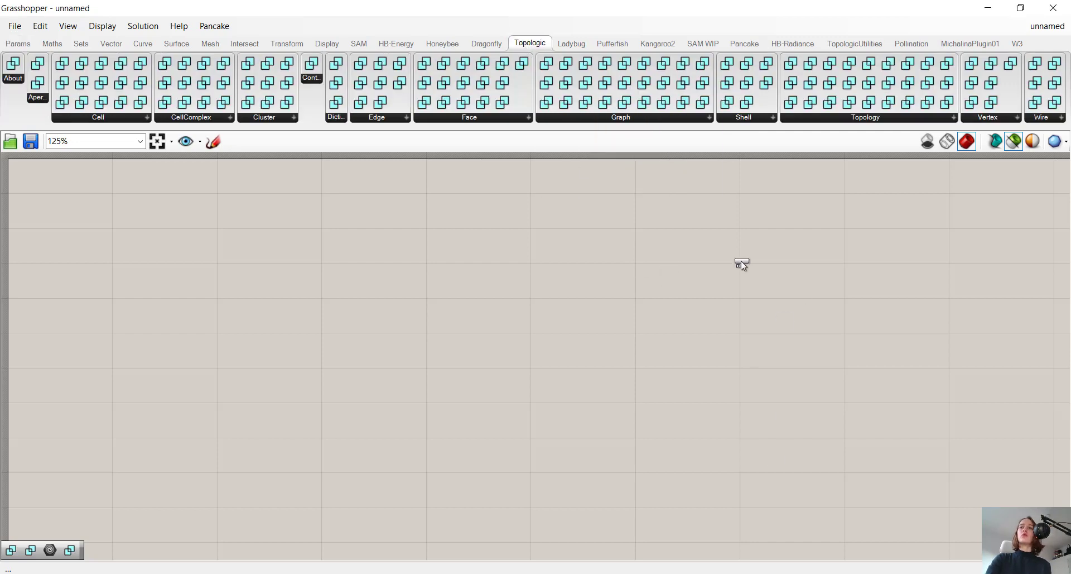
left_click(906, 117)
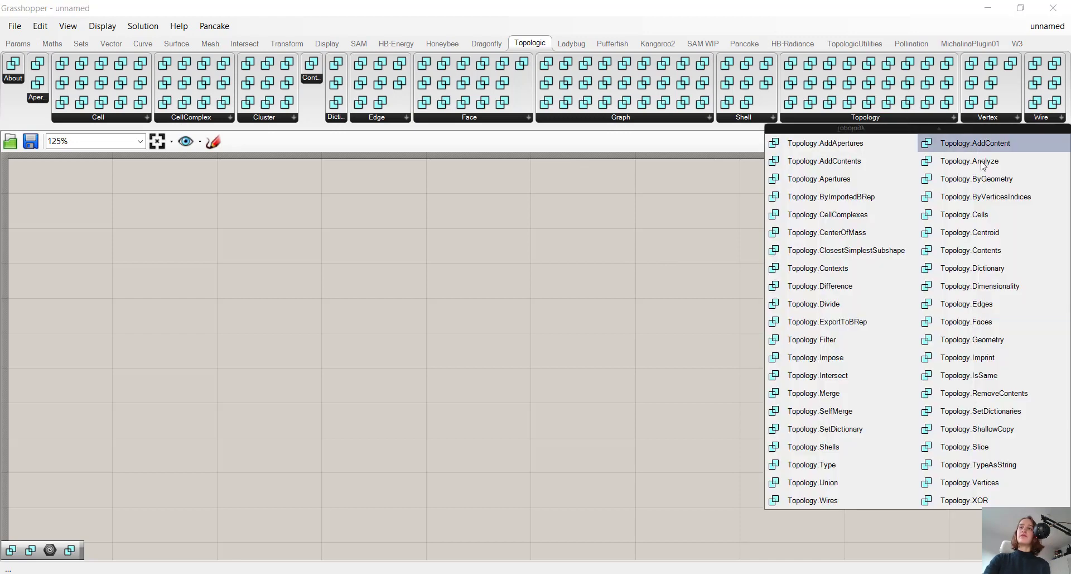
left_click_drag(974, 179, 505, 265)
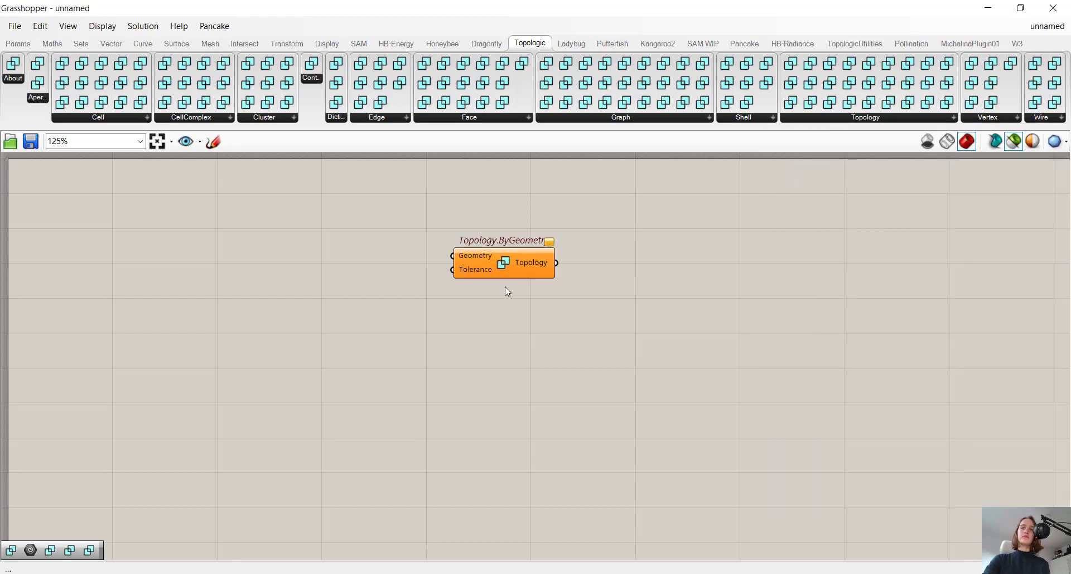
double_click(489, 326)
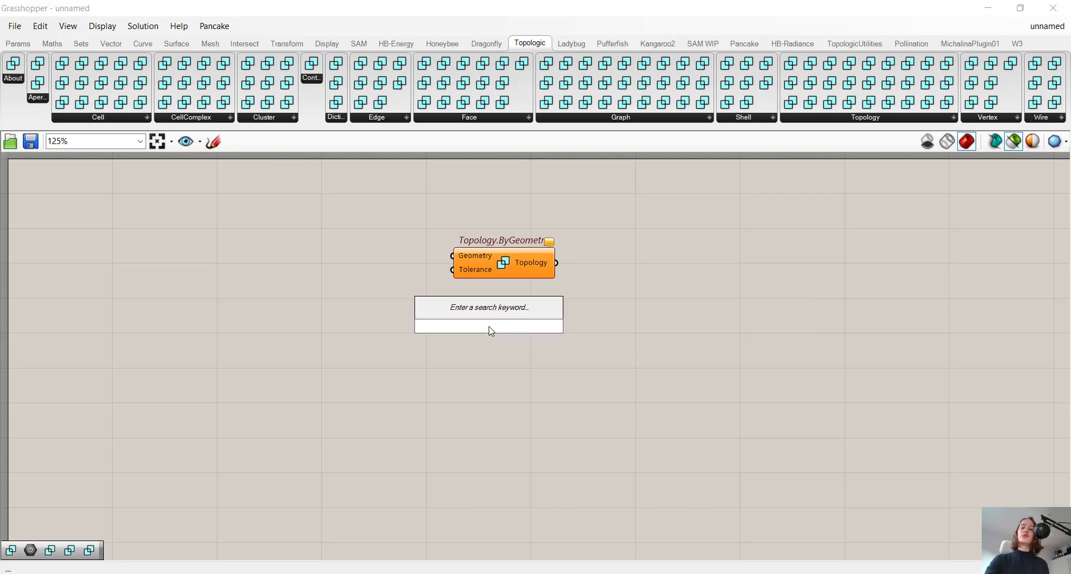
type(".bygeo")
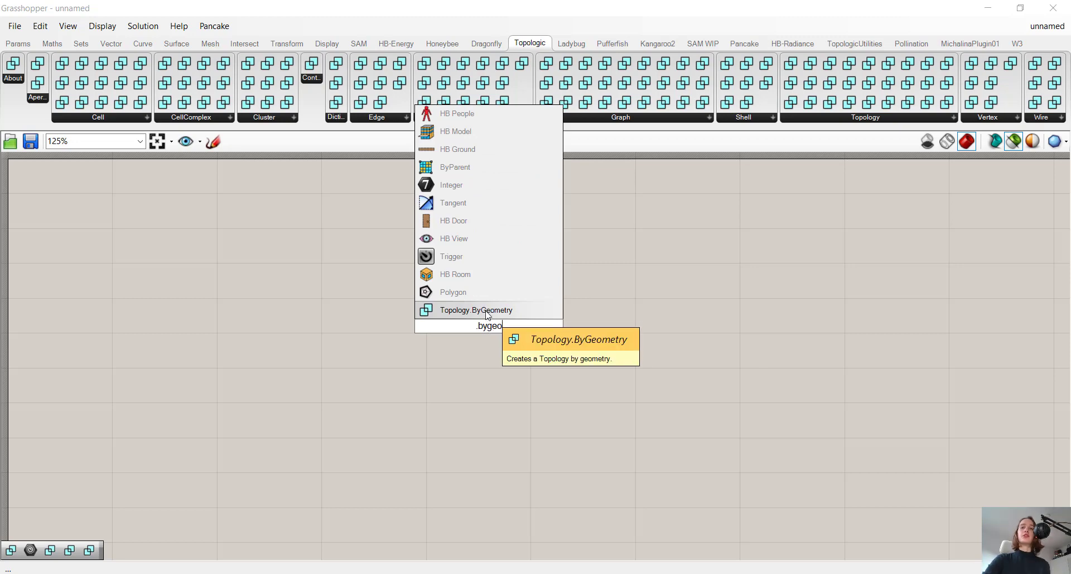
key("Return")
left_click_drag(488, 326, 504, 323)
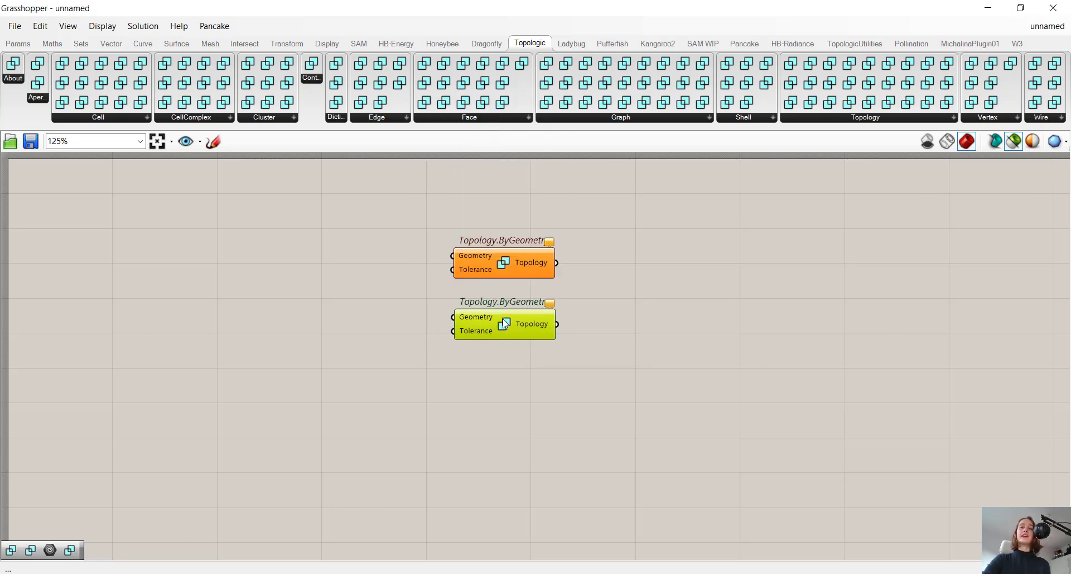
left_click(400, 390)
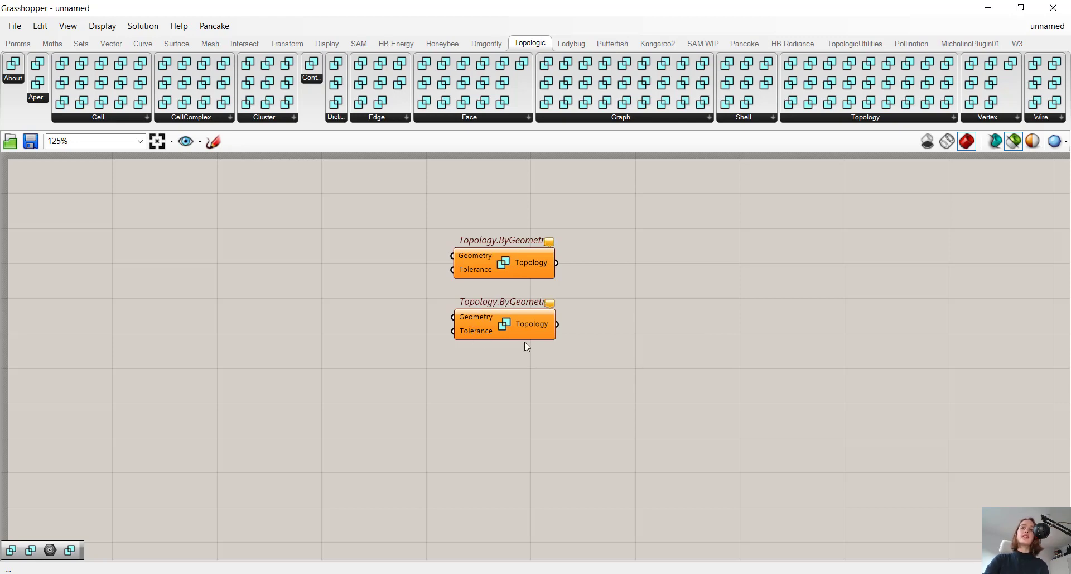
Step: Add a Topology.Geometry component found with 'geo' and align it under the ByGeometry components
right_click(495, 379)
left_click(456, 384)
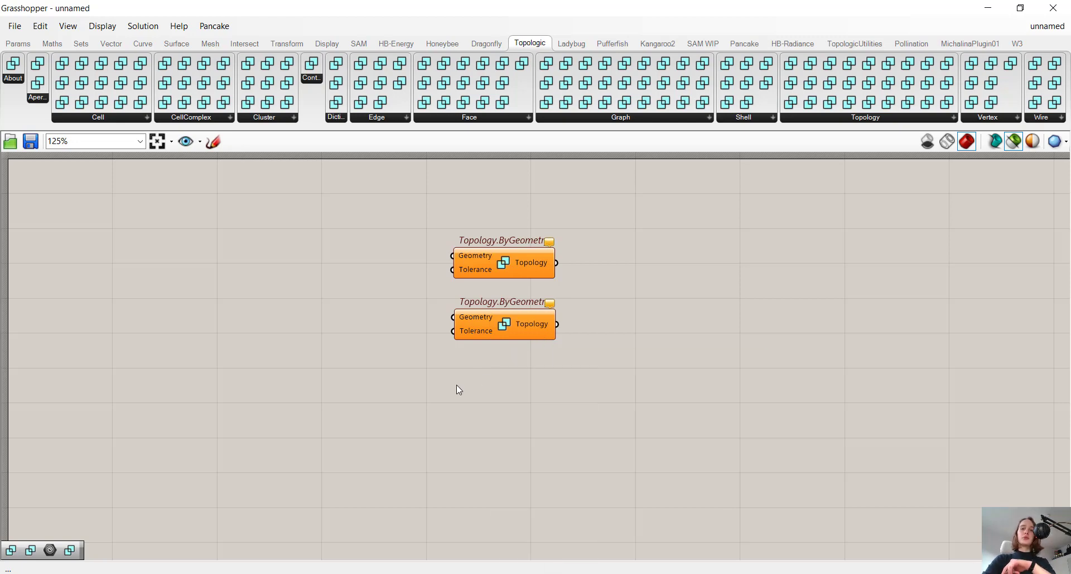
double_click(456, 384)
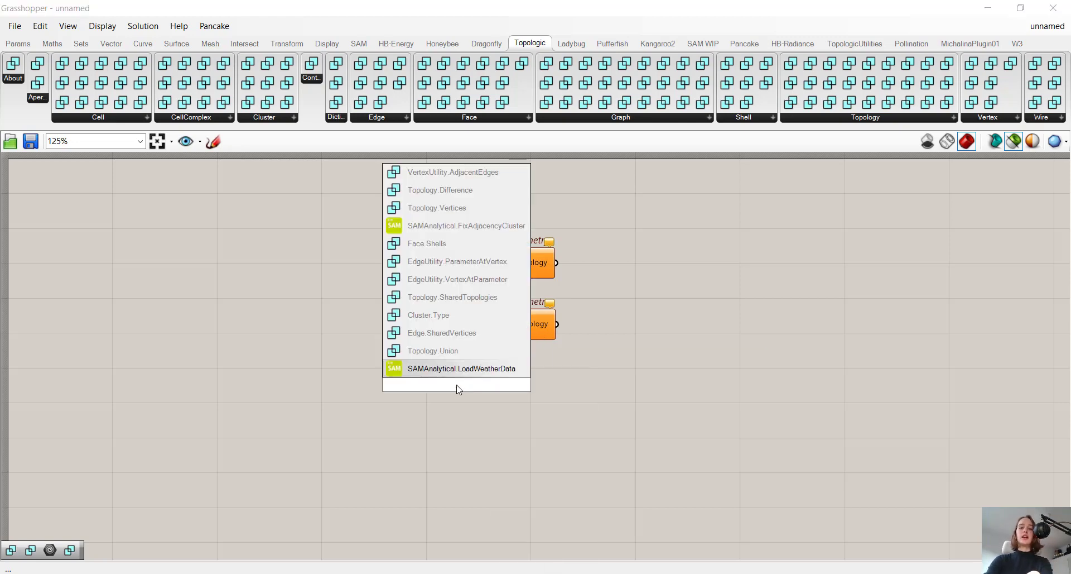
type("geo")
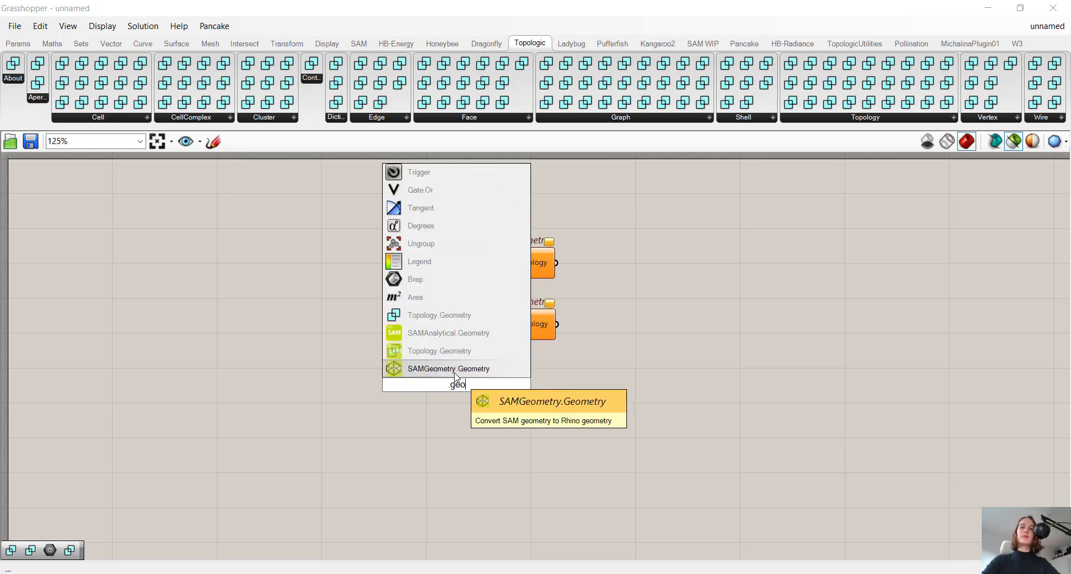
left_click(440, 314)
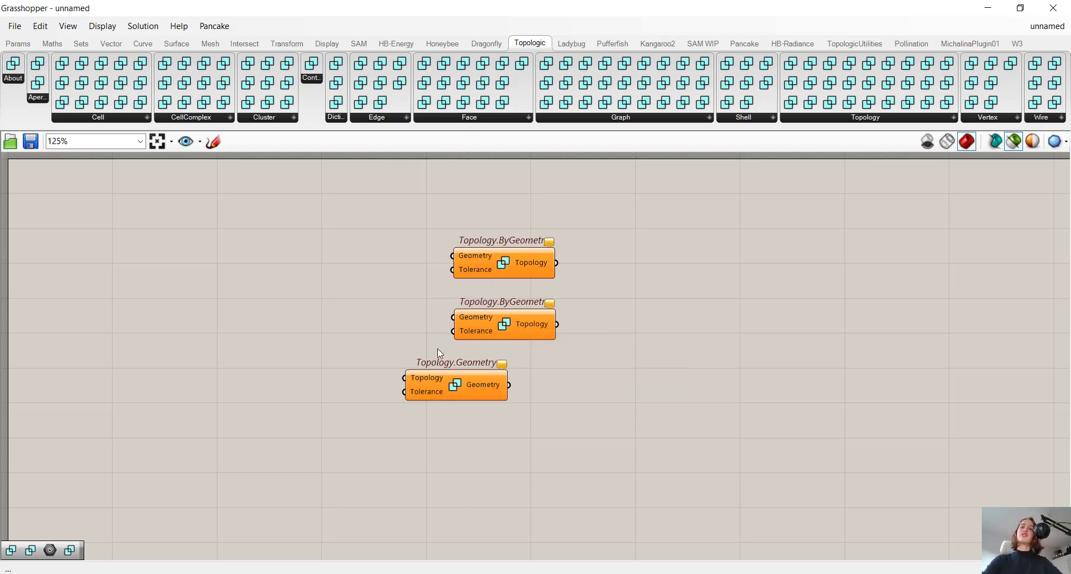
left_click_drag(455, 394, 503, 395)
left_click(657, 414)
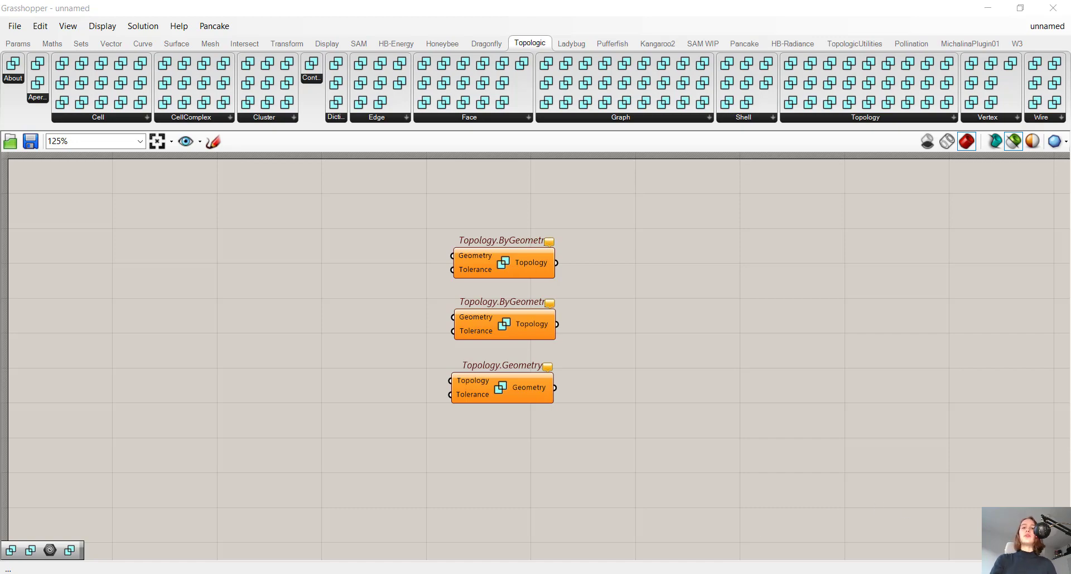
key("alt+Tab")
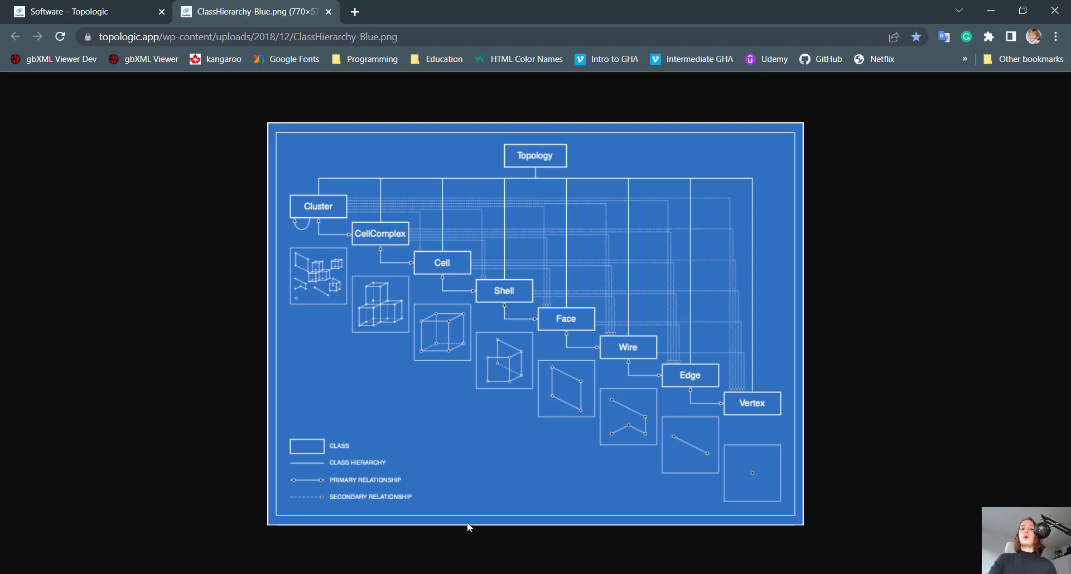
key("alt+Tab")
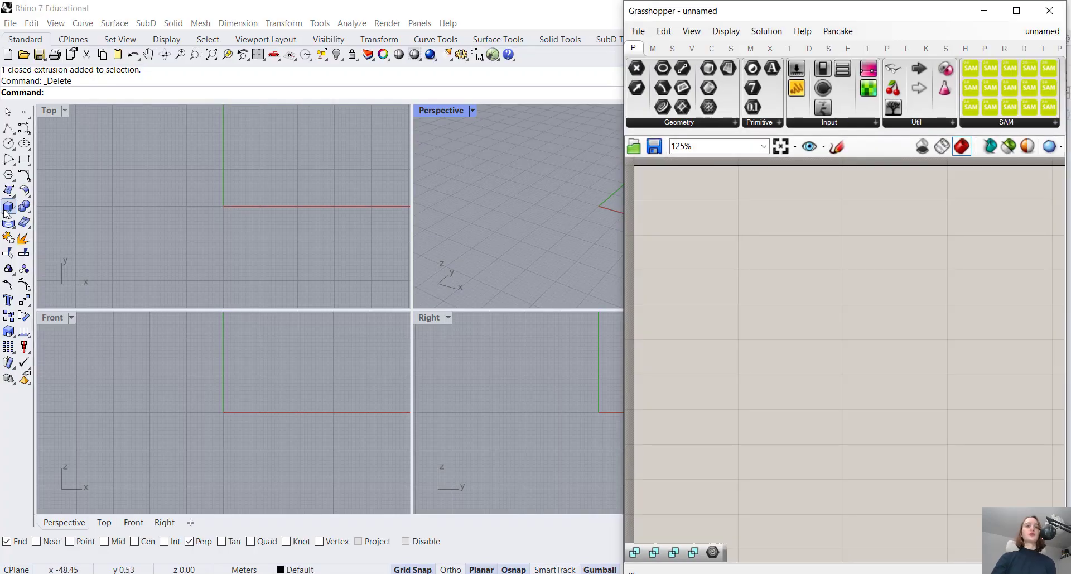
Step: Draw a box in Rhino from two base corners and a height
left_click(9, 206)
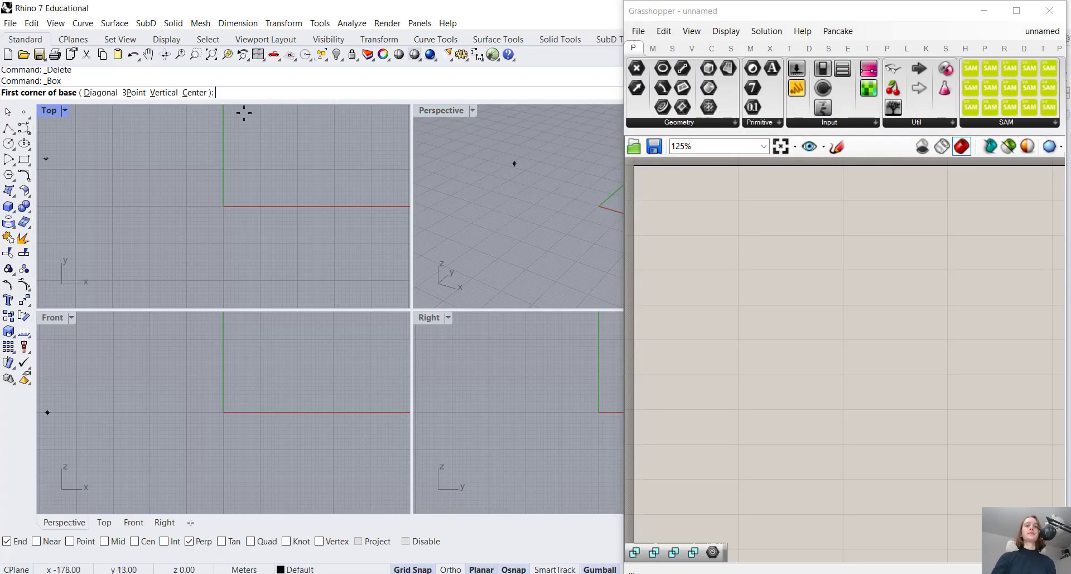
left_click(208, 169)
left_click(323, 231)
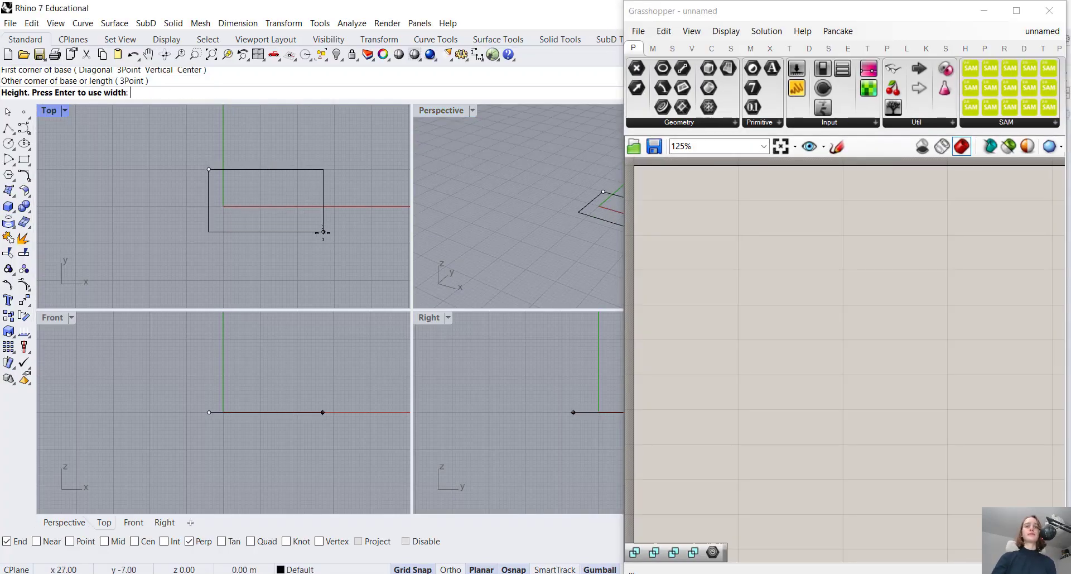
left_click(562, 187)
Step: Add a Geometry parameter in Grasshopper and set it to reference one Rhino object
left_click(868, 290)
key("ctrl+v")
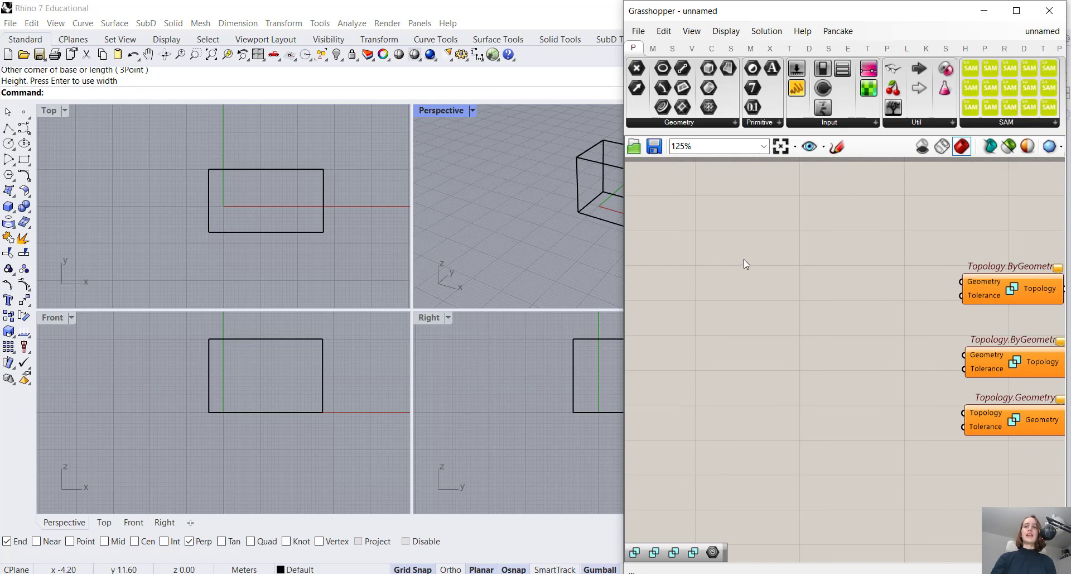
double_click(745, 259)
type("geometry")
key("Return")
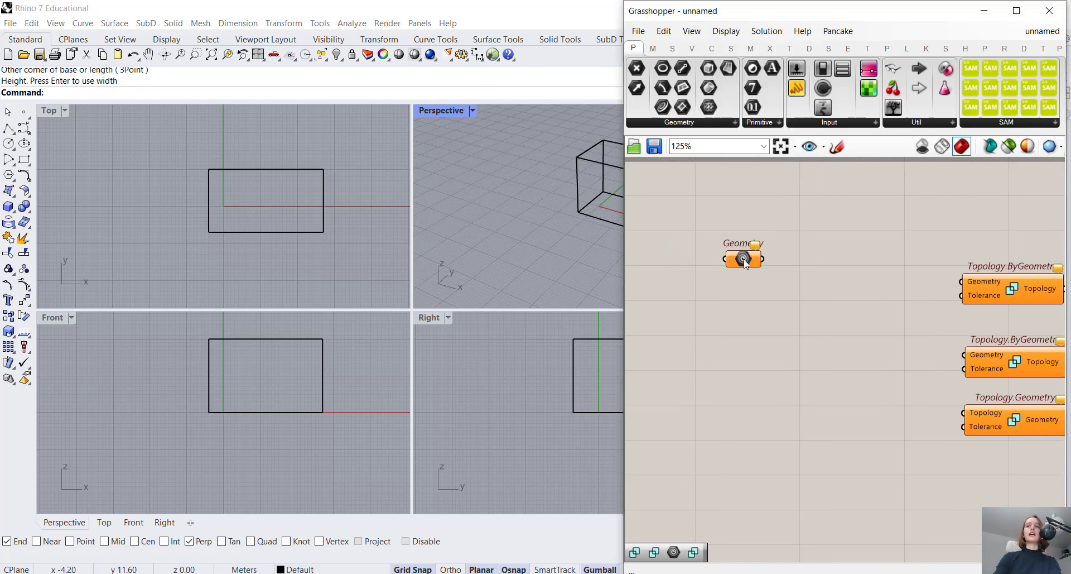
right_click(744, 259)
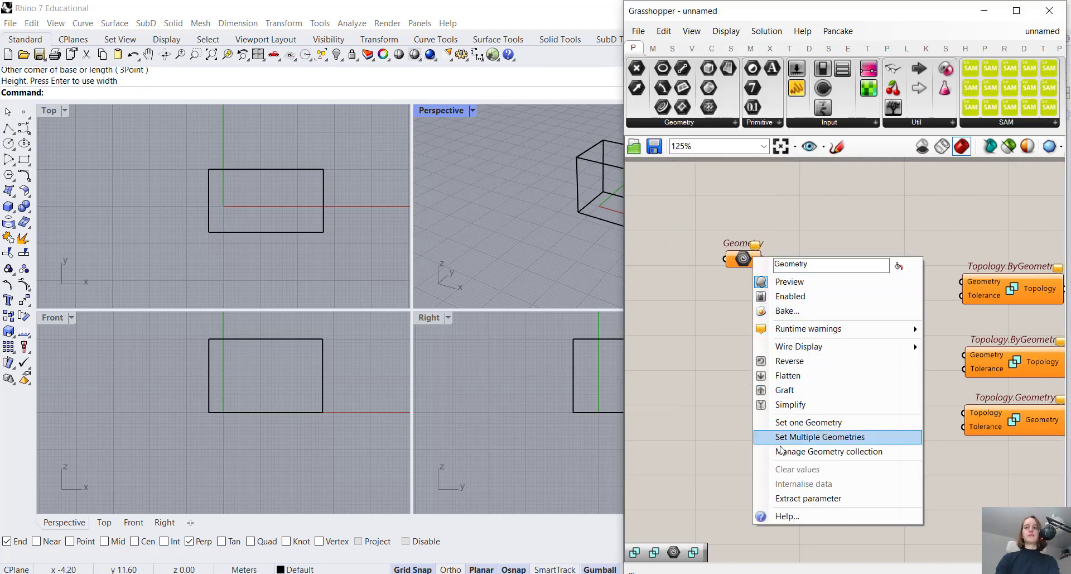
left_click(778, 421)
Step: Reference the box into the Geometry parameter and place it beside Topology.ByGeometry
left_click(300, 171)
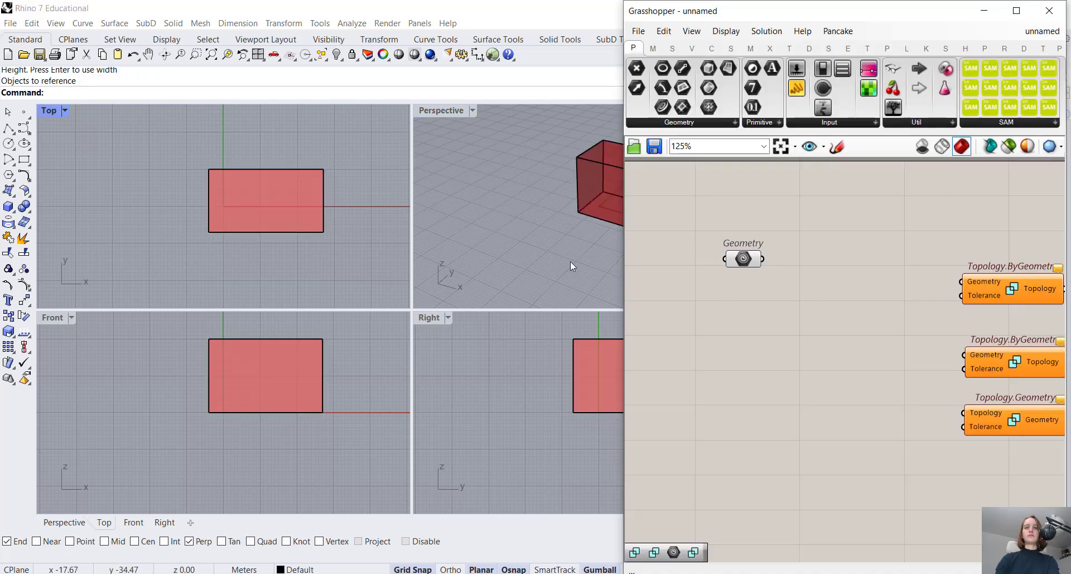
right_click_drag(722, 305, 628, 295)
left_click_drag(652, 259, 838, 284)
left_click(778, 296)
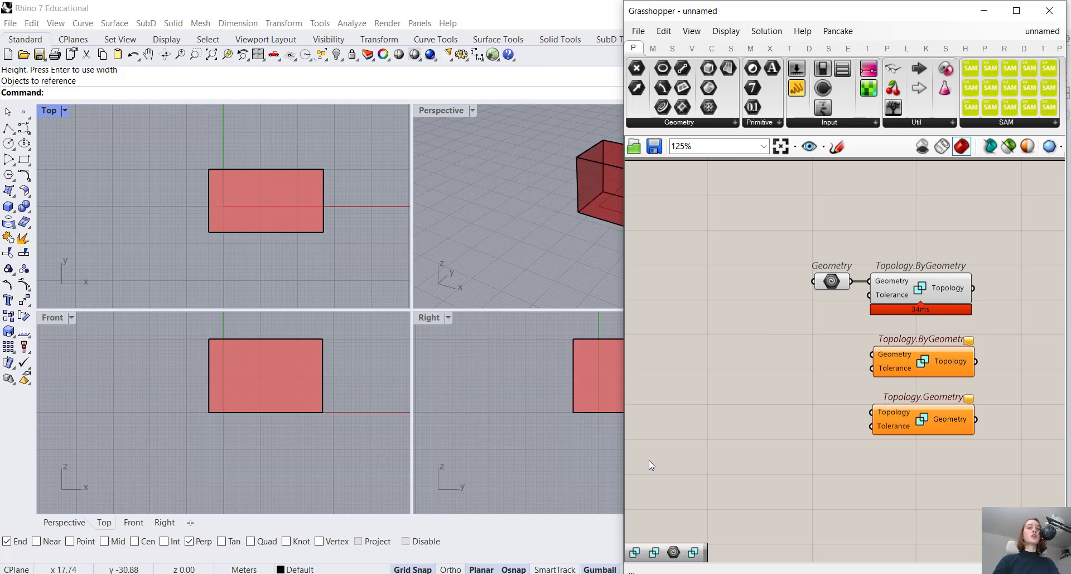
Step: Add a Panel showing the Topology.ByGeometry output, which reads Topologic.Cell
right_click_drag(837, 224, 674, 216)
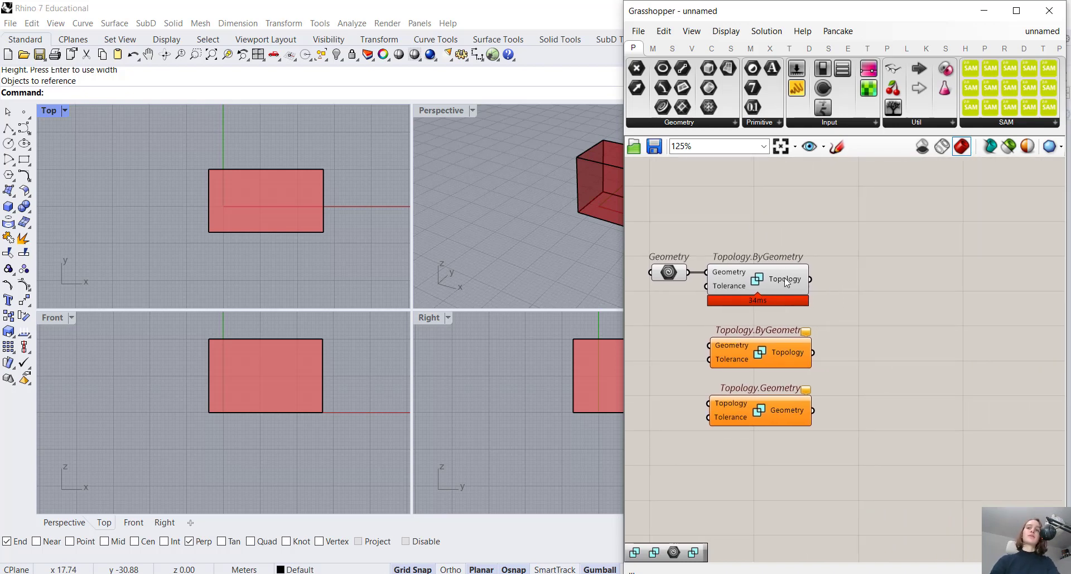
scroll(786, 310, "up", 4)
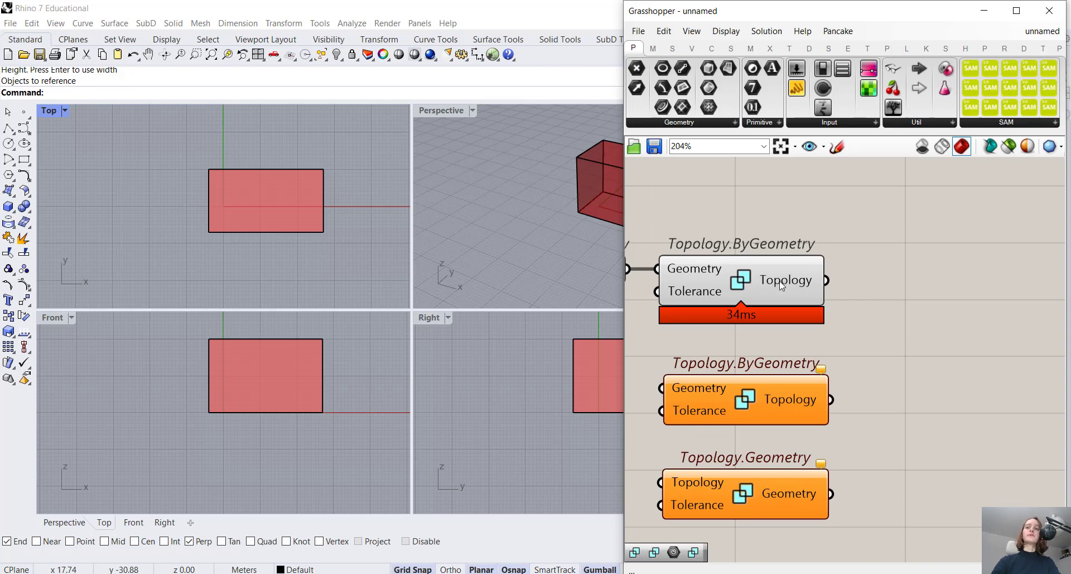
mouse_move(780, 285)
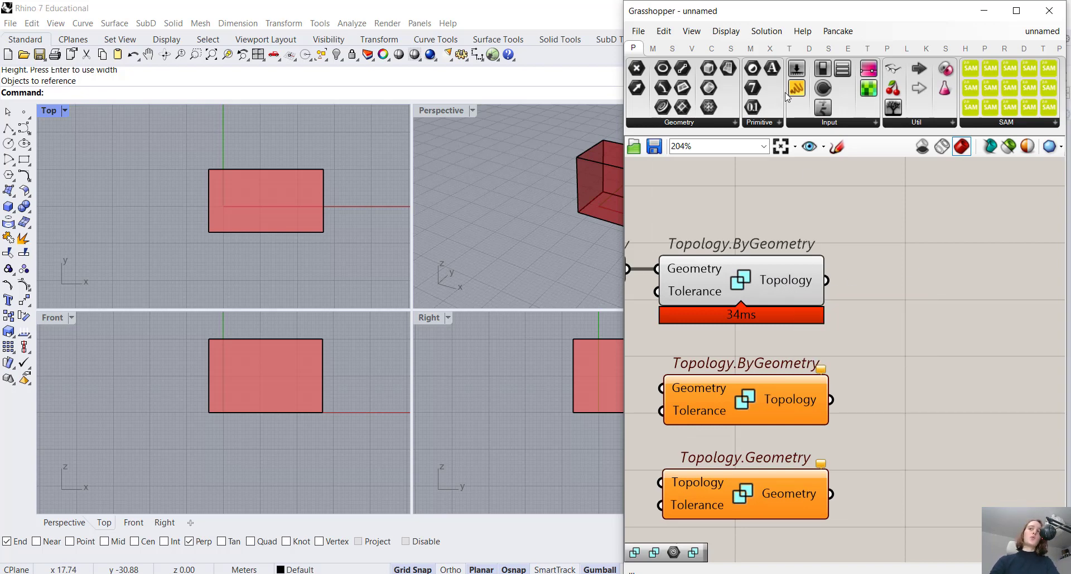
left_click_drag(796, 88, 938, 271)
left_click_drag(836, 275, 898, 287)
right_click_drag(965, 285, 868, 334)
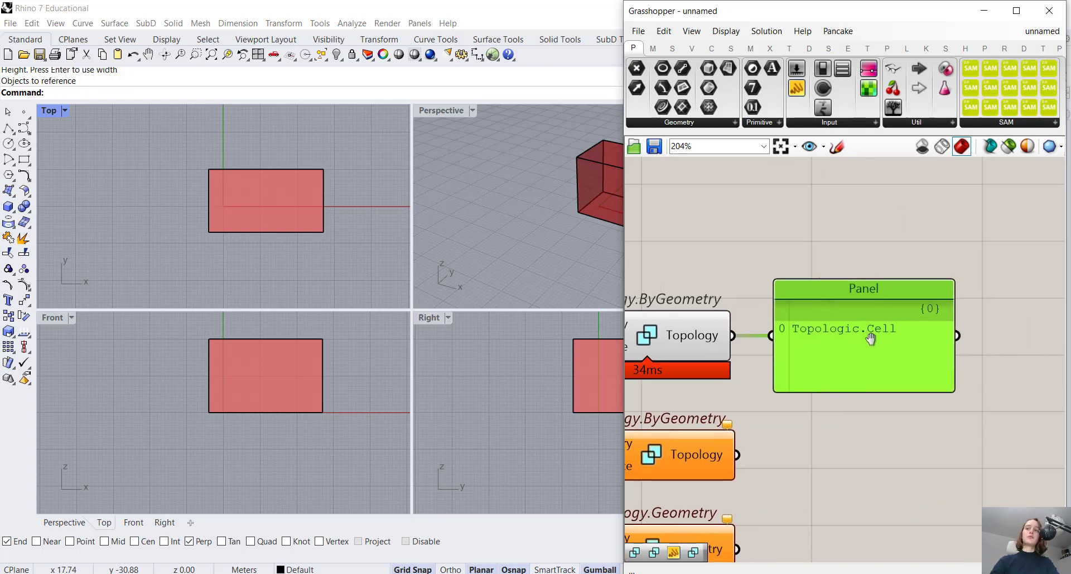
Step: Add Topology.TypeAsString fed by the box topology and route its Type output to the Panel
right_click_drag(872, 239, 837, 256)
left_click(755, 253)
double_click(756, 255)
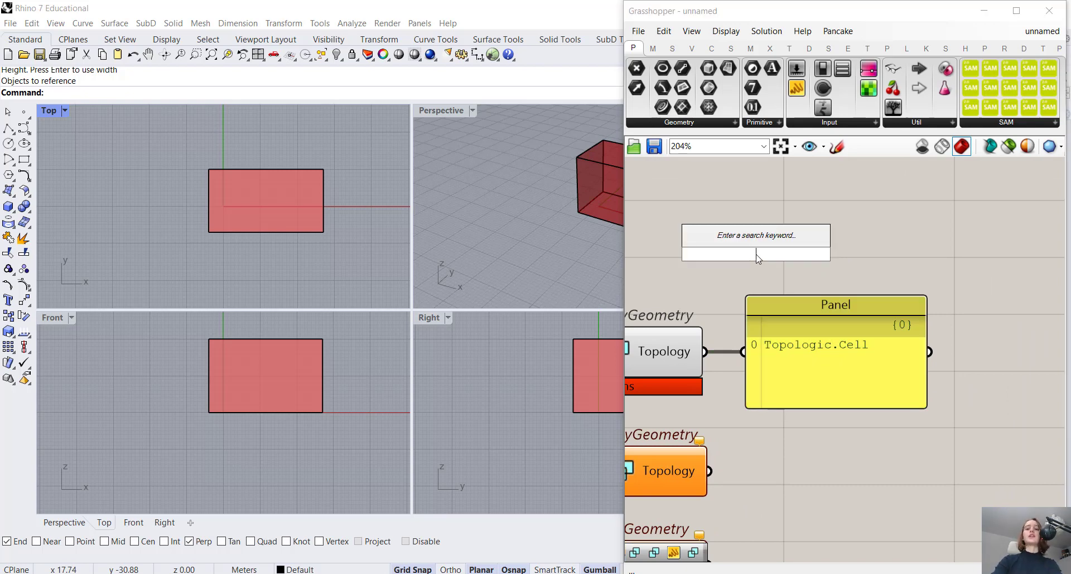
type(".type")
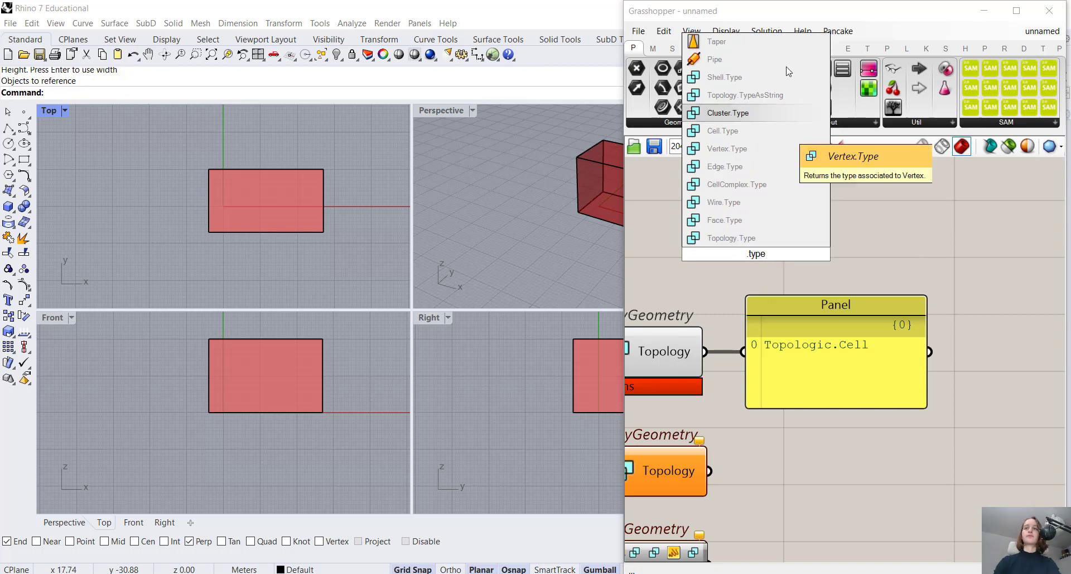
left_click(743, 94)
left_click_drag(705, 351, 789, 252)
right_click_drag(792, 252, 742, 263)
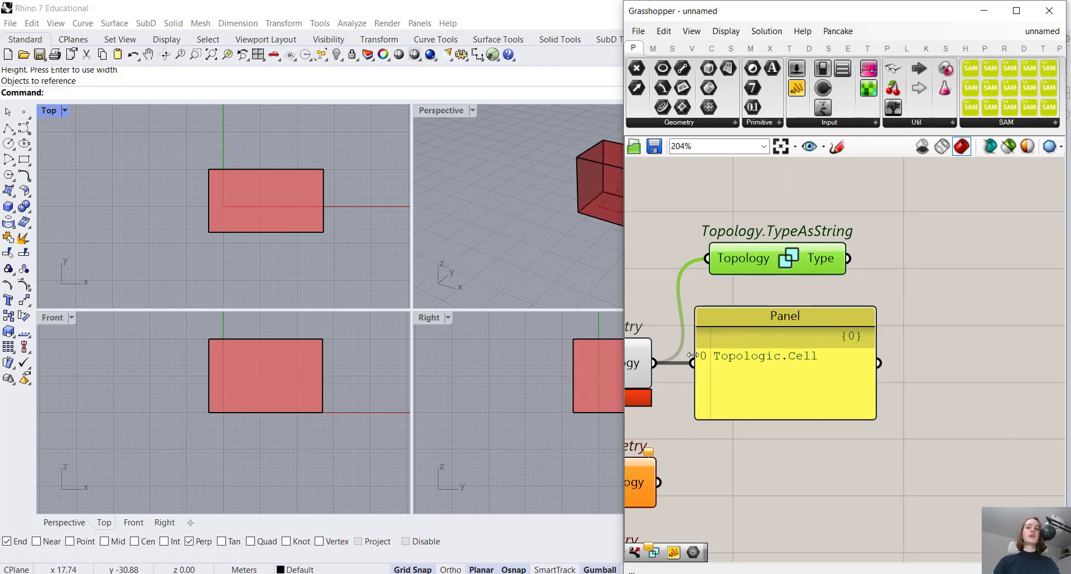
left_click_drag(692, 363, 848, 258)
left_click_drag(765, 387, 959, 281)
right_click_drag(805, 376, 805, 363)
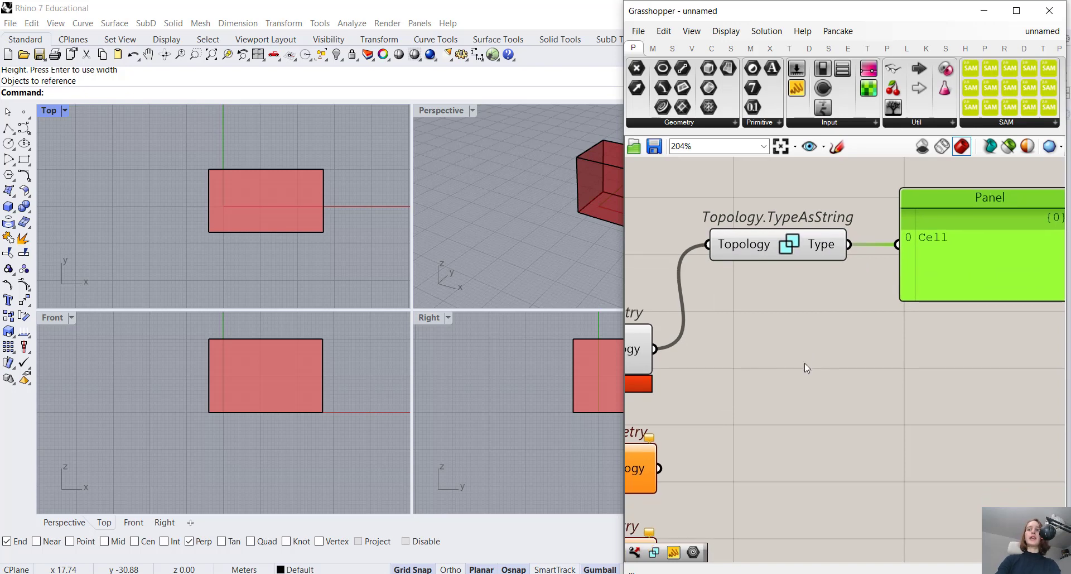
Step: Add a '.faces' Cell.Faces component taking the ByGeometry topology, returning 6 faces
left_click(854, 349)
double_click(855, 349)
type(".fac")
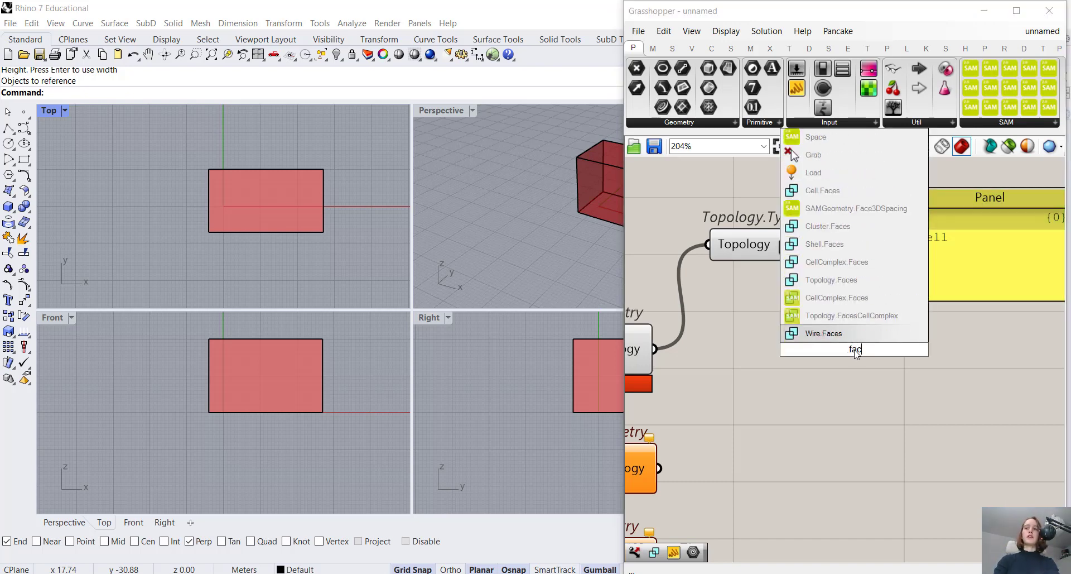
type("es")
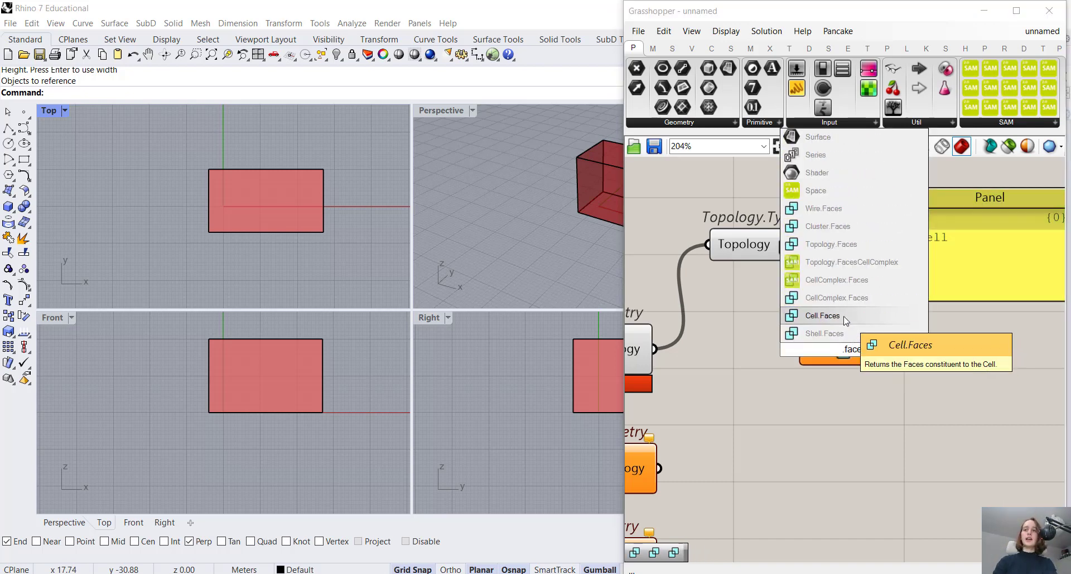
left_click_drag(663, 346, 798, 349)
left_click_drag(873, 355, 792, 355)
mouse_move(806, 353)
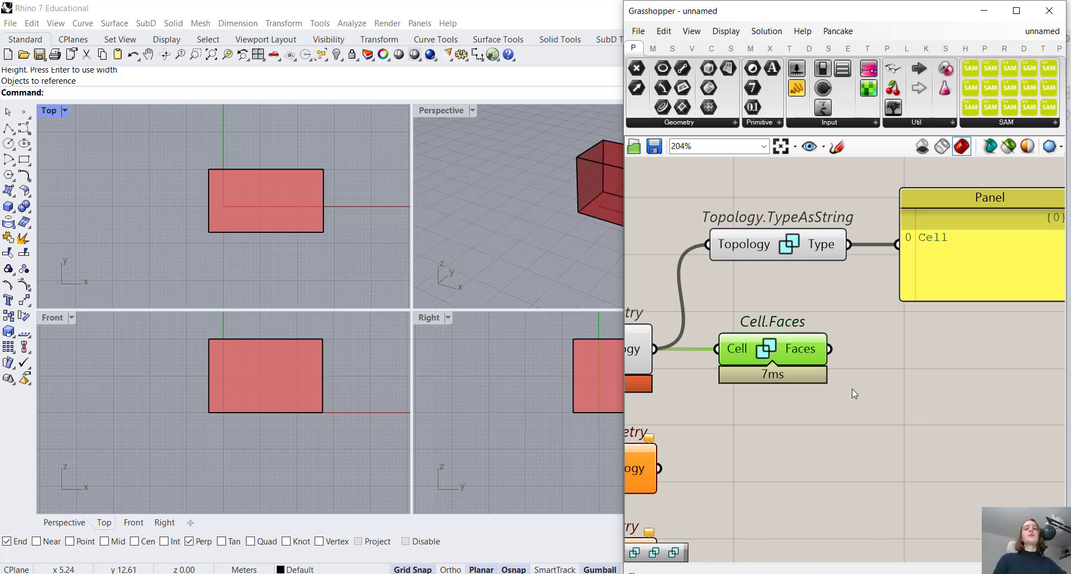
left_click(774, 249)
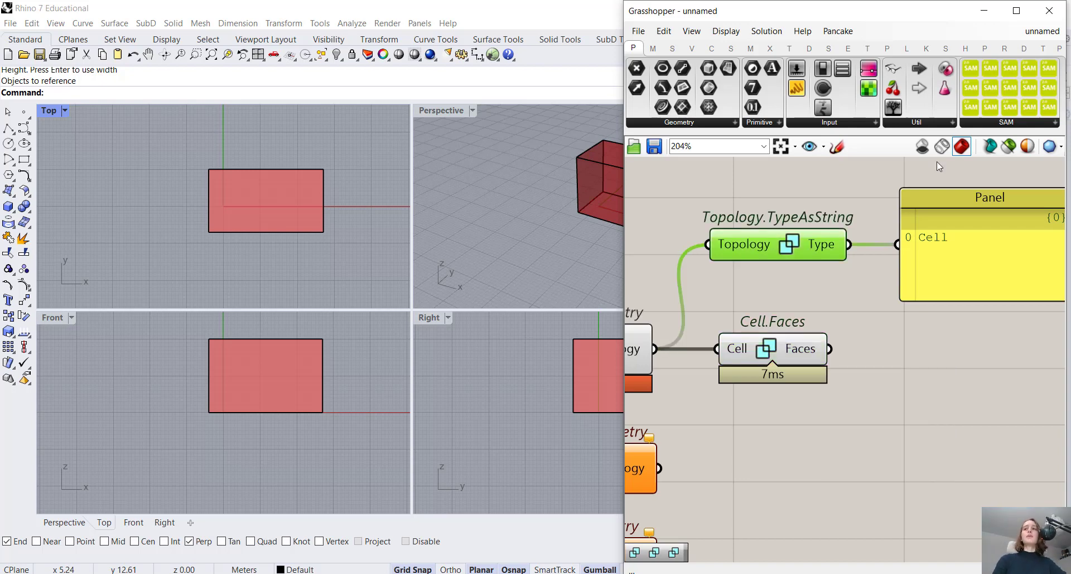
Step: Enable preview-selected-only and bake the Cell.Faces output into Rhino
left_click(999, 154)
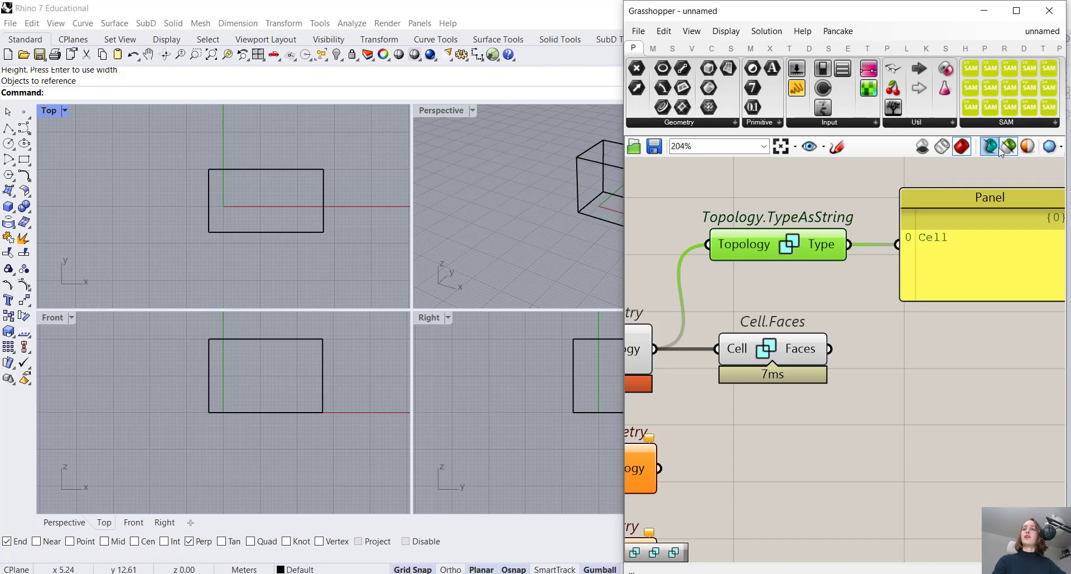
left_click(773, 351)
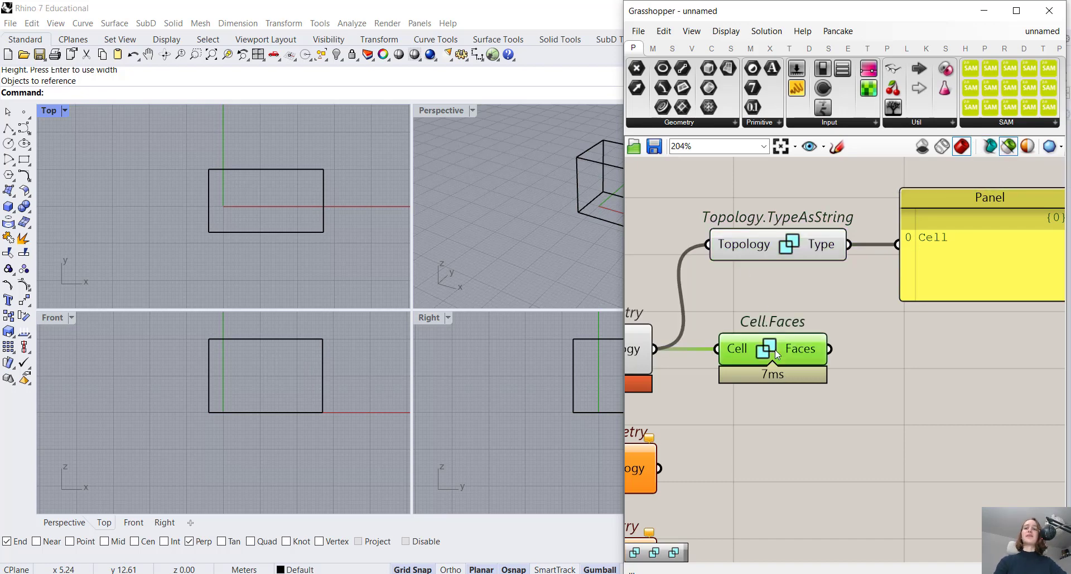
left_click(757, 248)
left_click(769, 358)
right_click(801, 353)
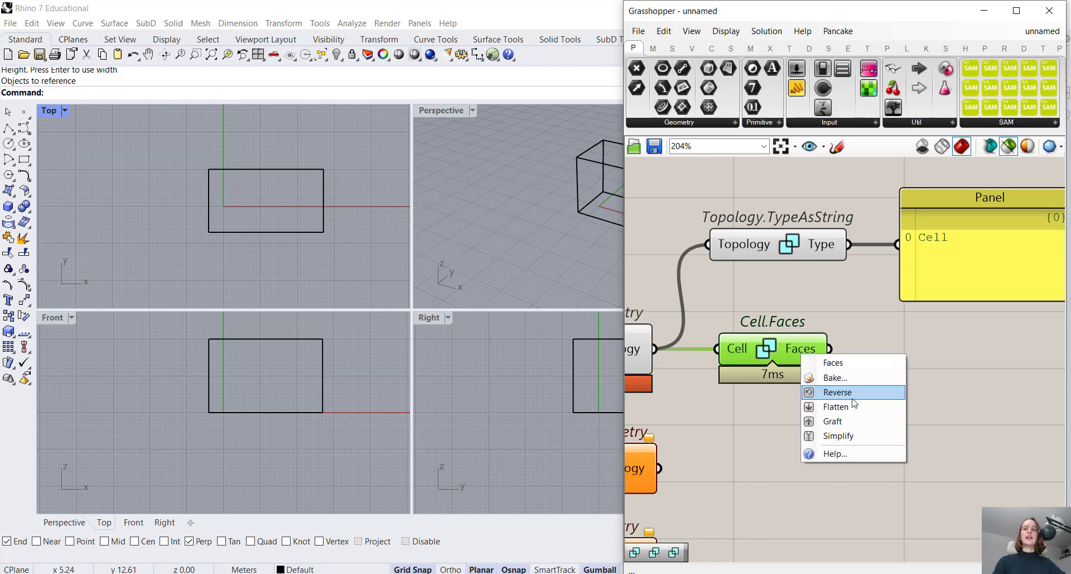
left_click(843, 378)
left_click(854, 510)
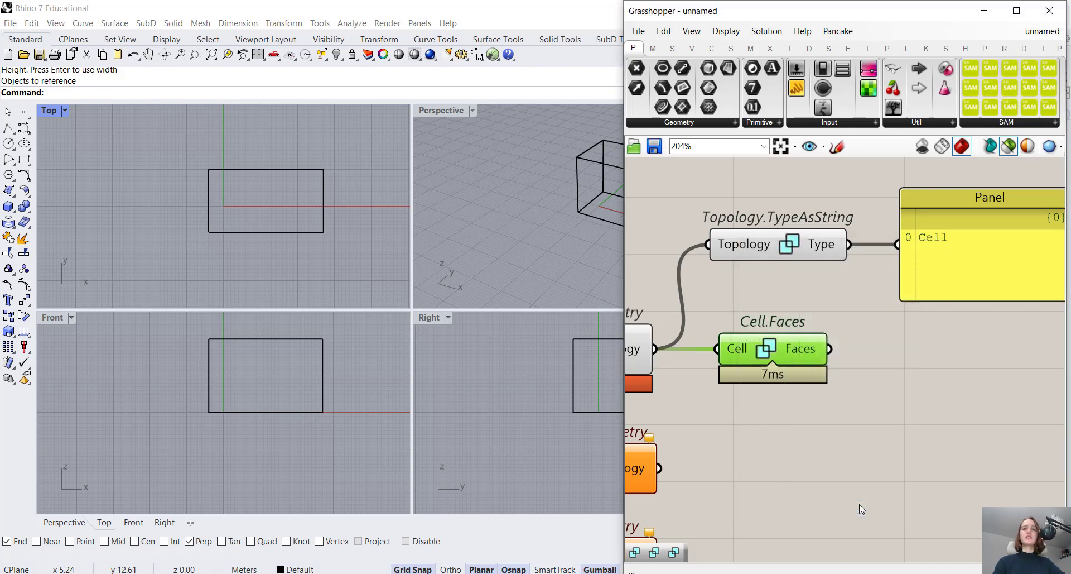
right_click_drag(542, 245, 564, 234)
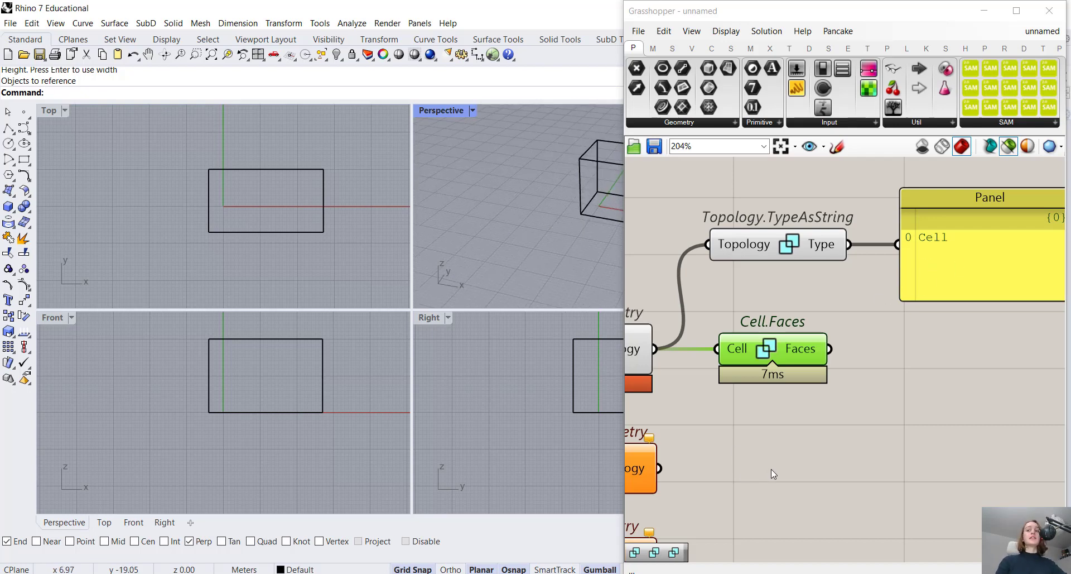
Step: Wire Cell.Faces' Faces output into Topology.Geometry's Topology input
right_click_drag(800, 417, 799, 426)
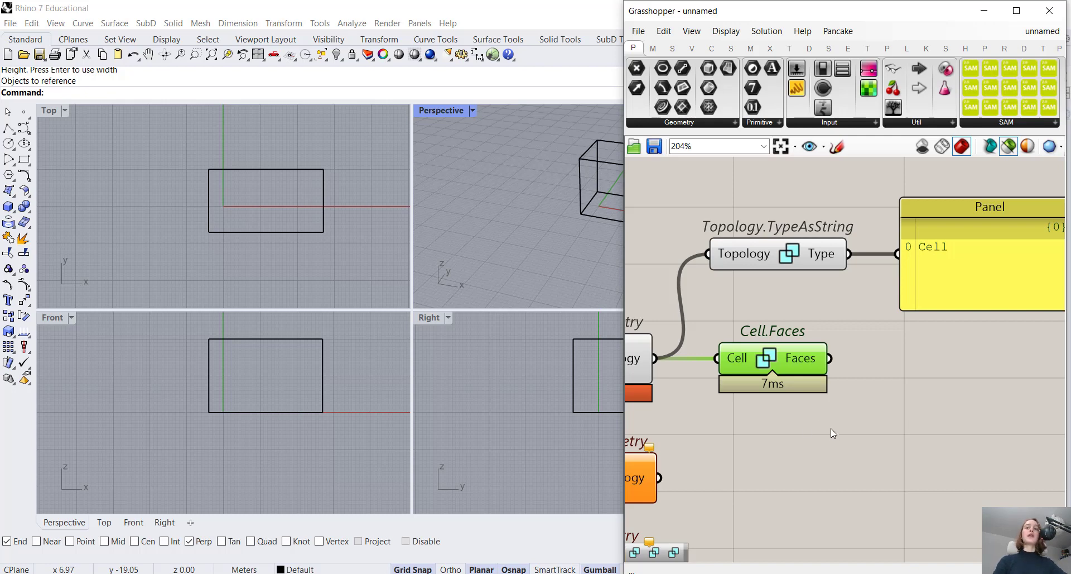
scroll(751, 413, "down", 2)
right_click_drag(751, 414, 794, 366)
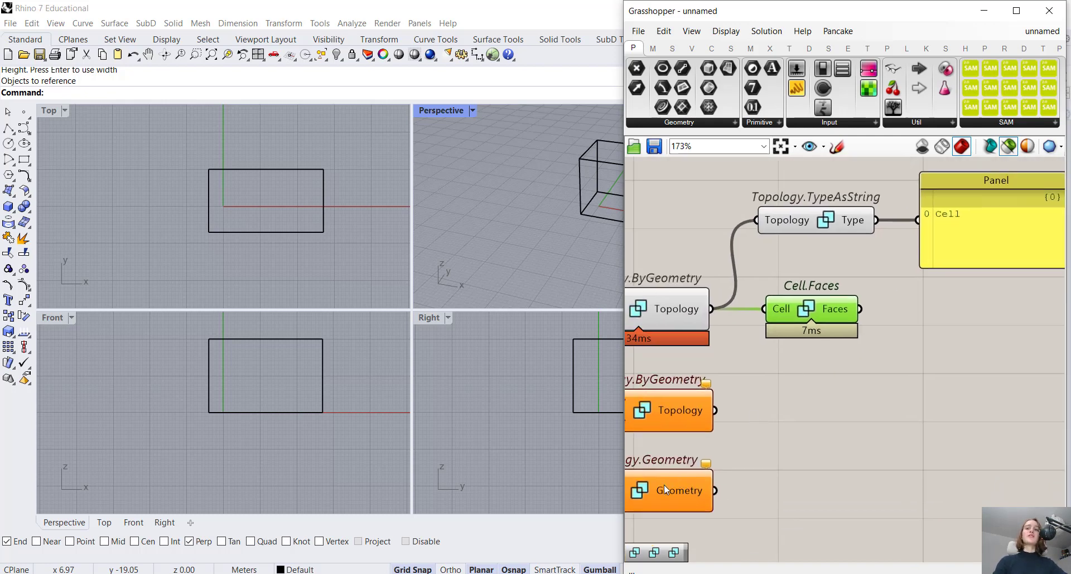
left_click_drag(662, 485, 990, 328)
right_click_drag(895, 354, 808, 386)
left_click_drag(773, 341, 839, 348)
right_click_drag(757, 394, 941, 411)
Step: Internalise the box into the Geometry parameter and delete the original Rhino box
right_click_drag(675, 355, 858, 349)
right_click(813, 324)
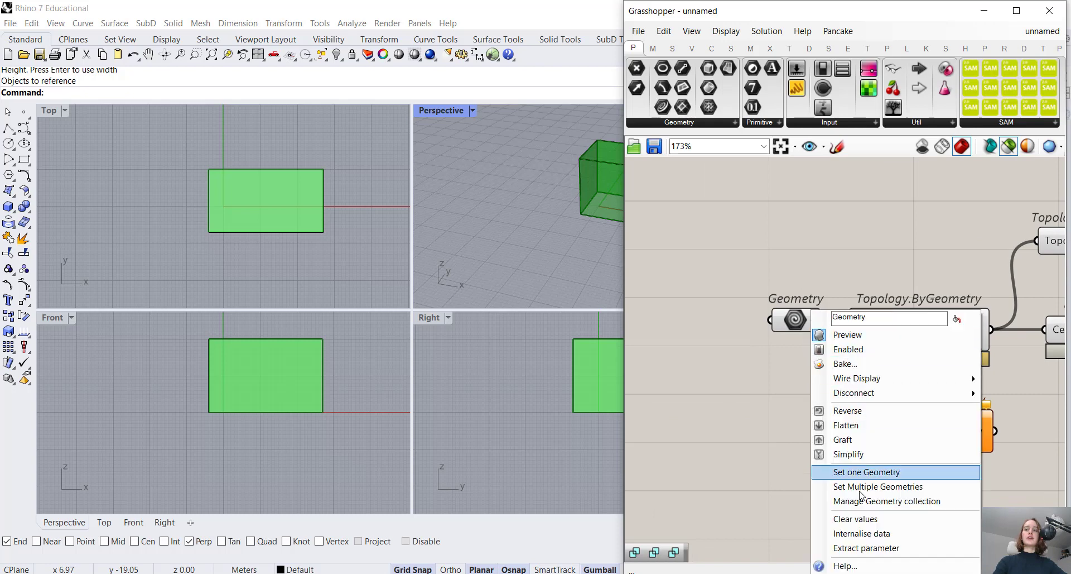
left_click(870, 530)
right_click_drag(793, 346, 721, 353)
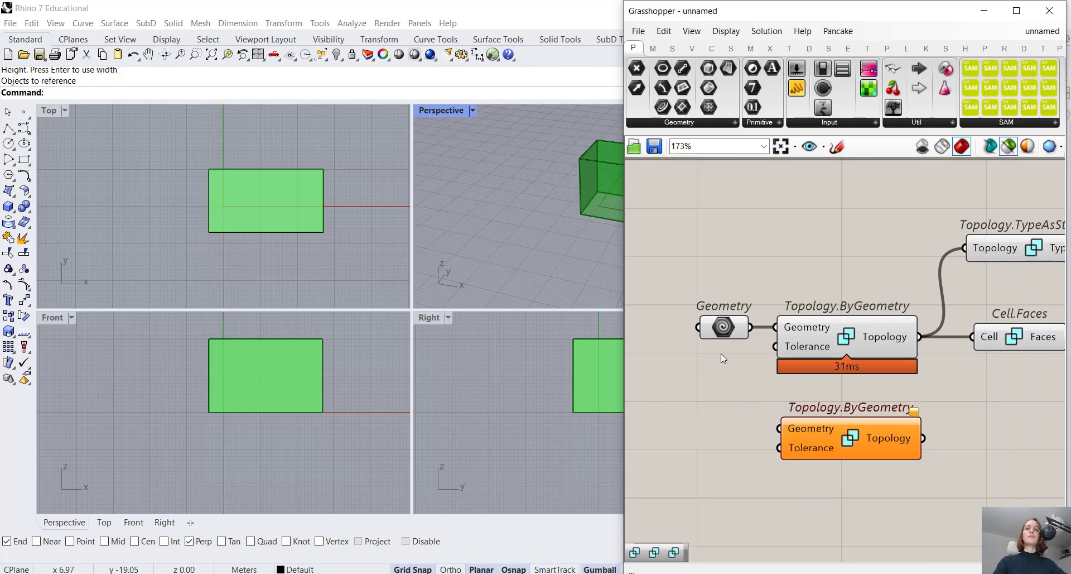
left_click(588, 165)
key("Delete")
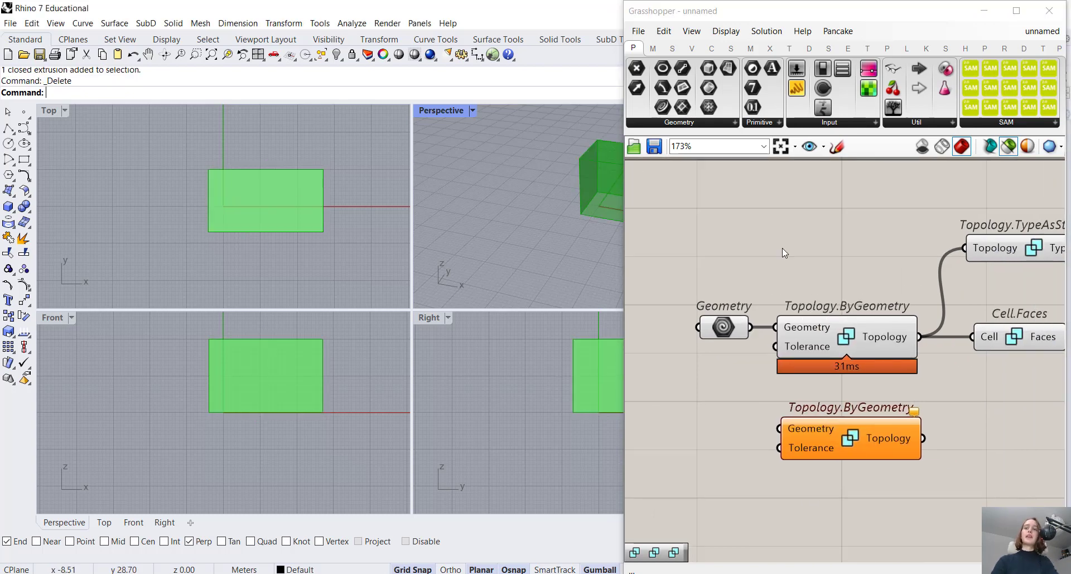
Step: Wire the Panel to Topology.Geometry's output so it lists six Trimmed Surfaces
right_click_drag(1021, 263, 807, 252)
right_click_drag(970, 272, 835, 271)
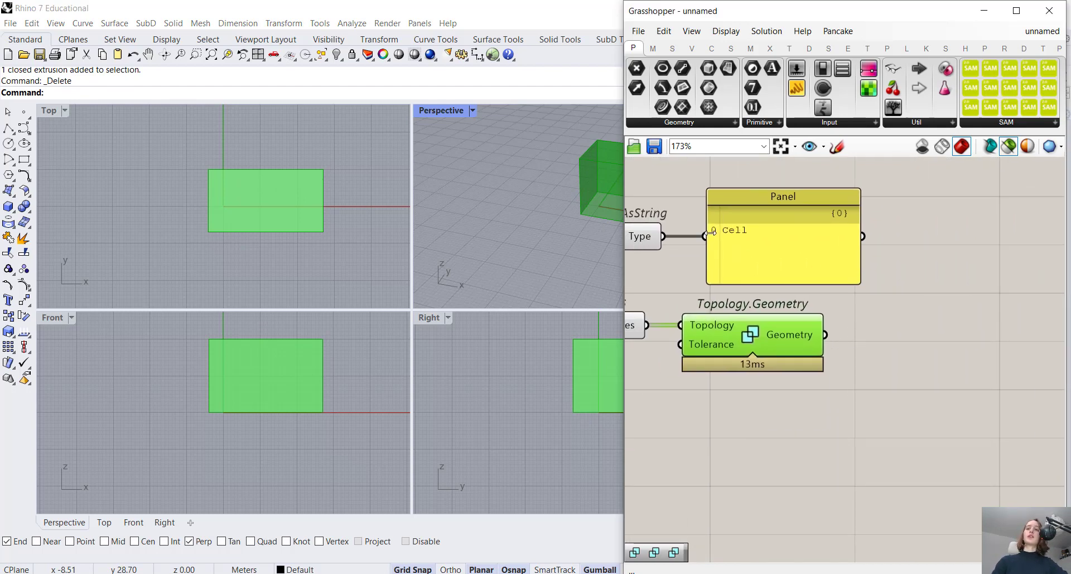
left_click_drag(712, 231, 826, 335)
left_click_drag(782, 255, 948, 413)
left_click_drag(864, 348, 929, 380)
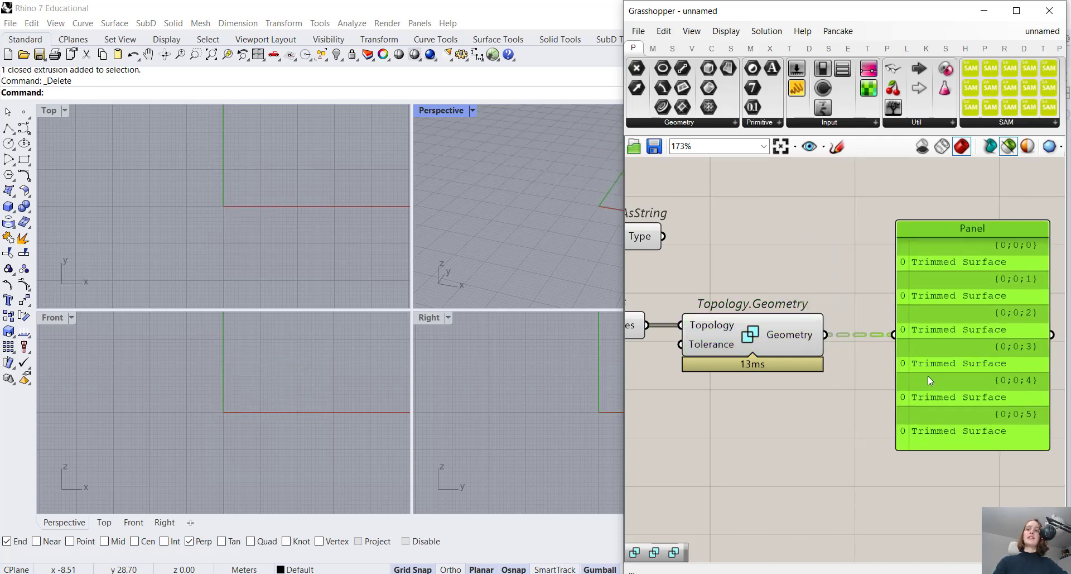
Step: Bake Topology.Geometry's six converted faces into Rhino
left_click(790, 337)
right_click(789, 336)
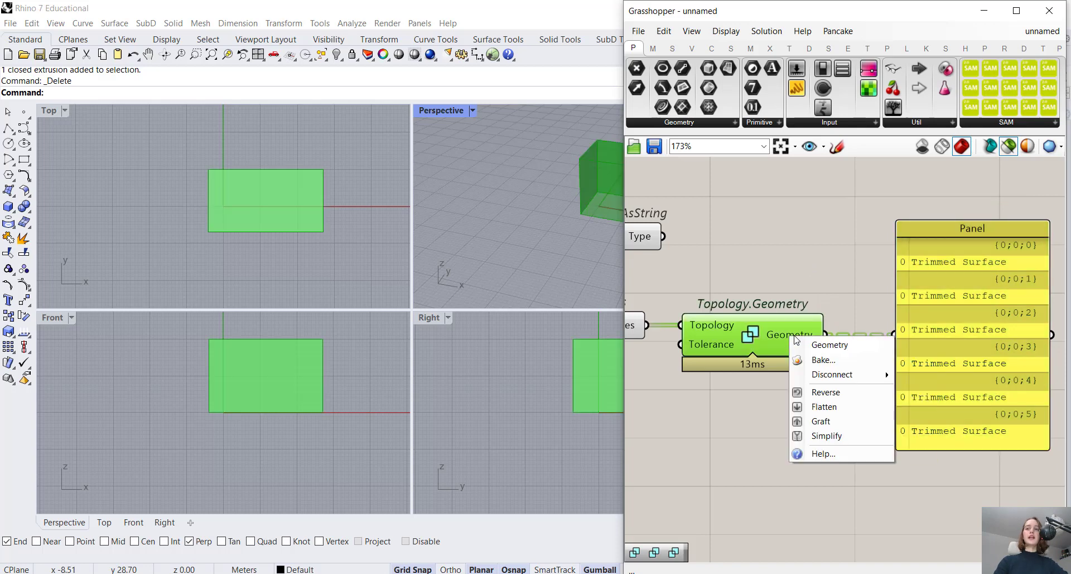
left_click(799, 359)
left_click(810, 485)
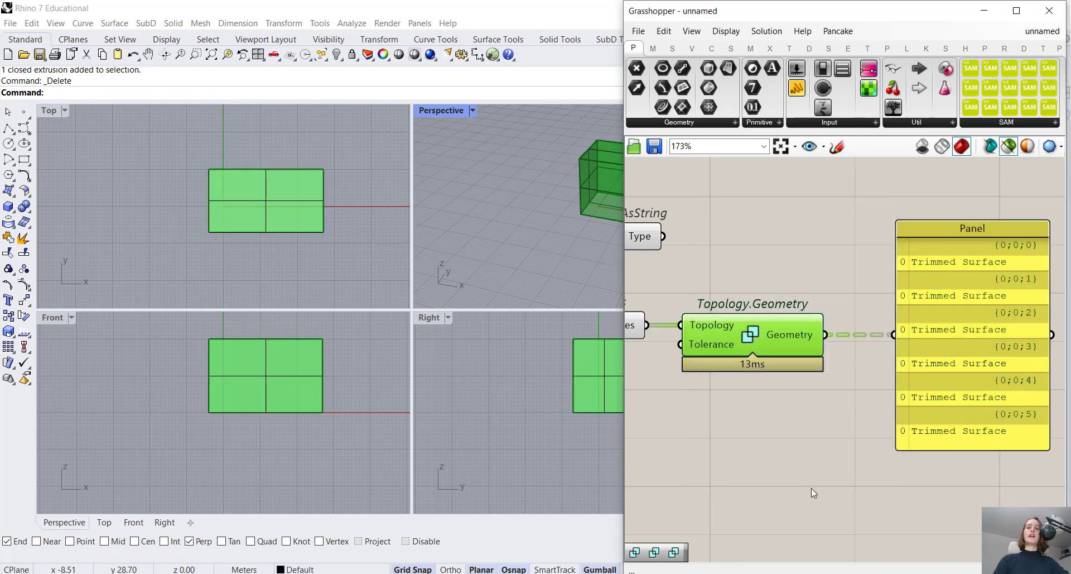
left_click(711, 221)
Step: In the maximised Perspective view, pull the front and bottom faces out of the box
left_click(493, 199)
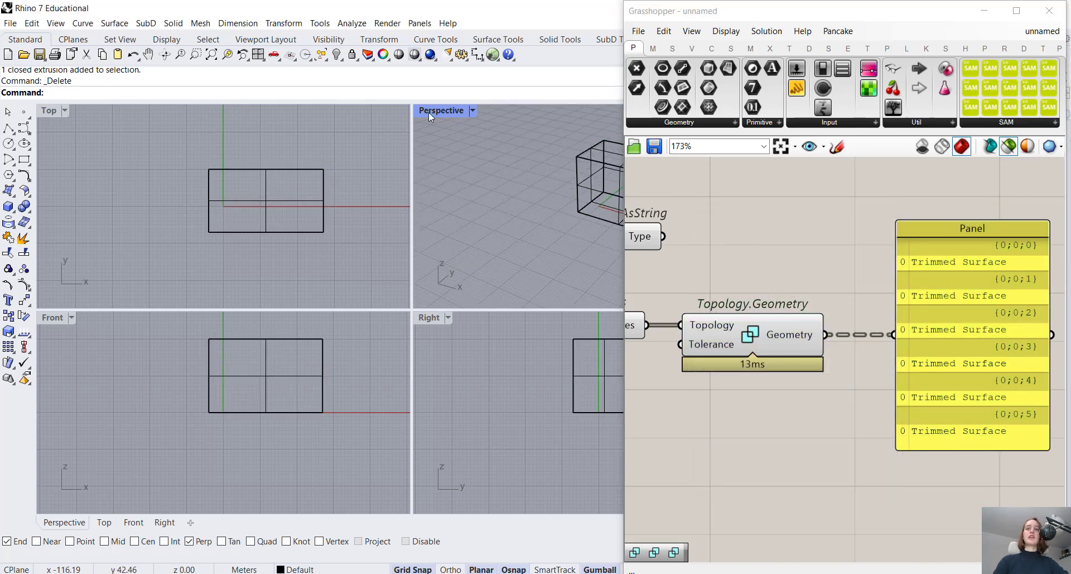
double_click(435, 111)
left_click(443, 210)
left_click(435, 260)
left_click(404, 274)
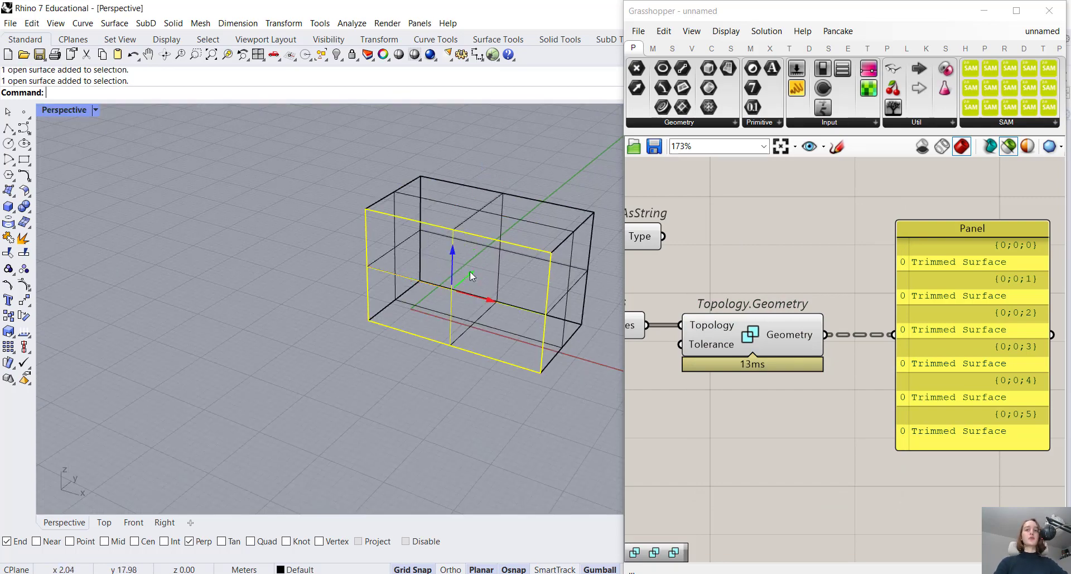
left_click_drag(452, 289, 514, 342)
left_click(520, 371)
left_click_drag(476, 284, 476, 400)
right_click_drag(476, 399, 442, 438)
right_click_drag(827, 249, 892, 290)
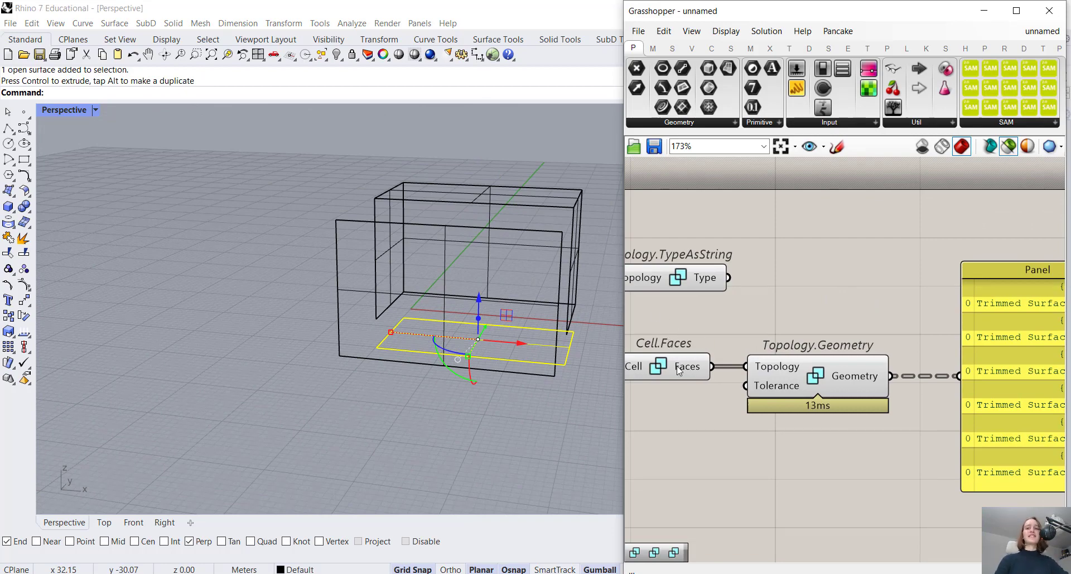
right_click_drag(710, 422, 706, 407)
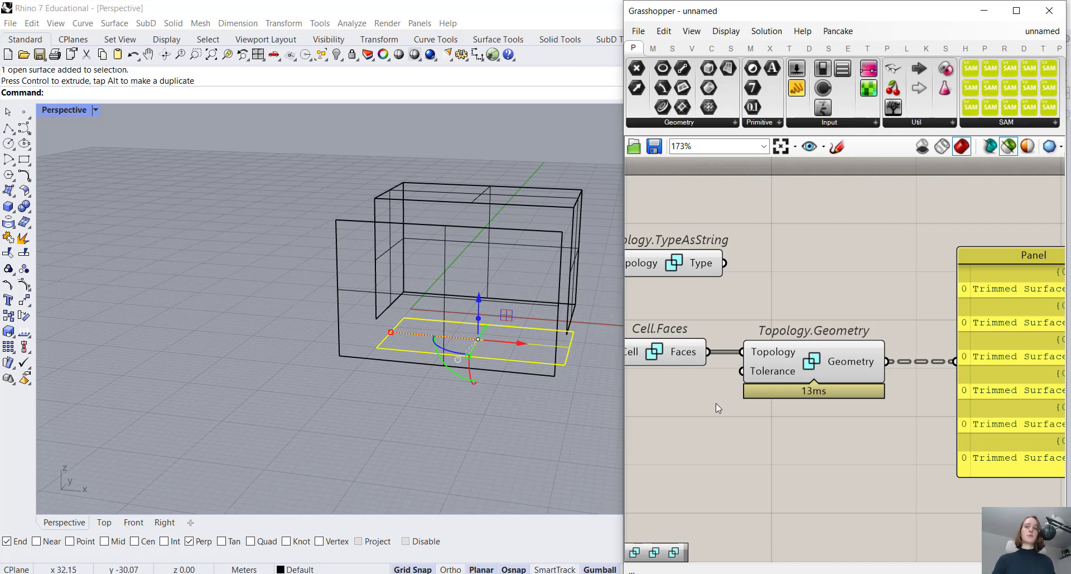
Step: Add a Cell.ByFaces fed by Cell.Faces' faces and route its Cell into Topology.Geometry
double_click(779, 461)
type("cell.byfaces")
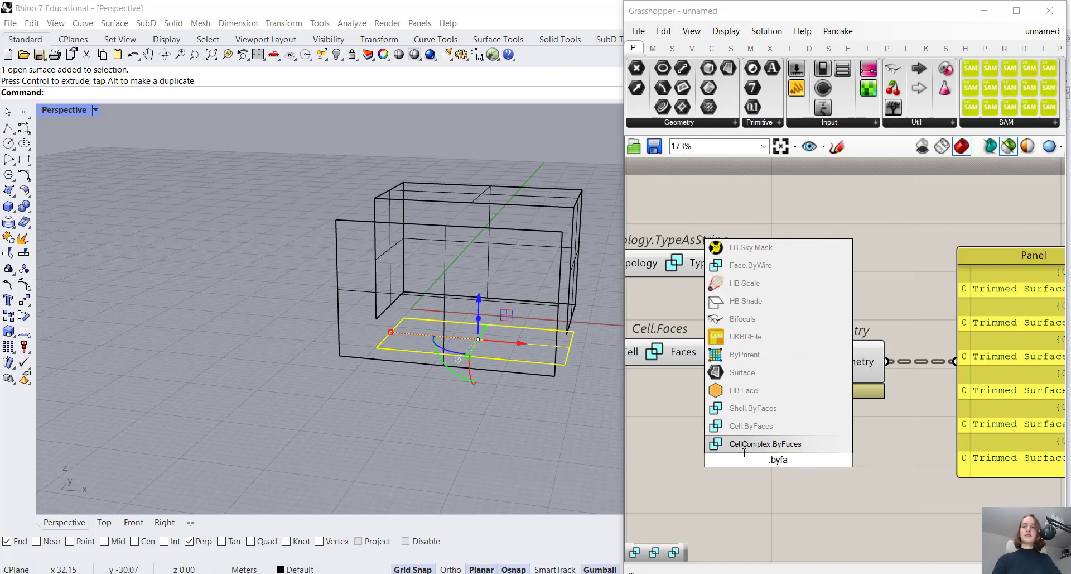
left_click(725, 426)
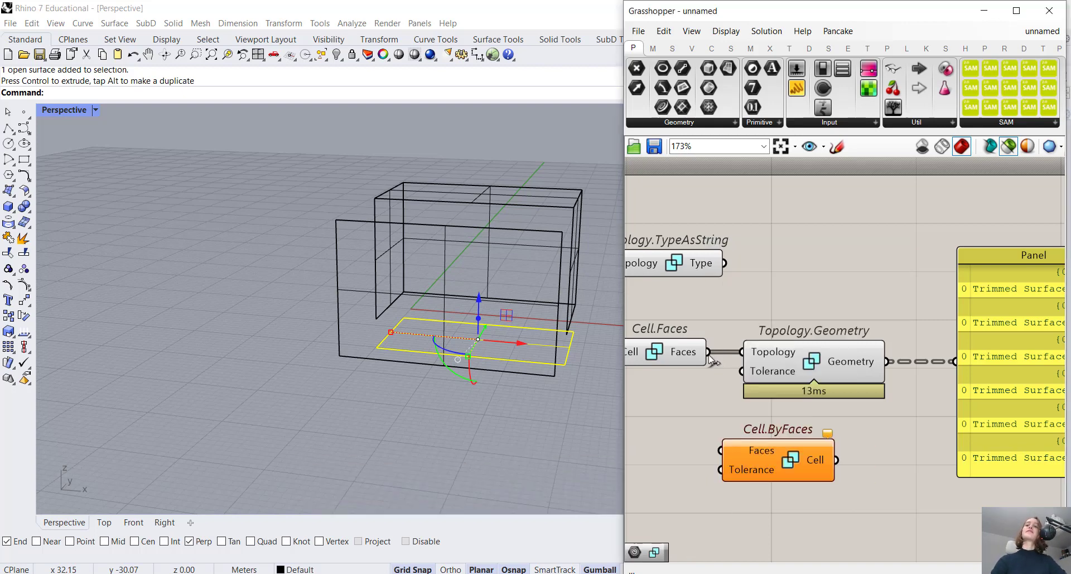
left_click_drag(720, 427, 770, 468)
right_click_drag(770, 468, 724, 448)
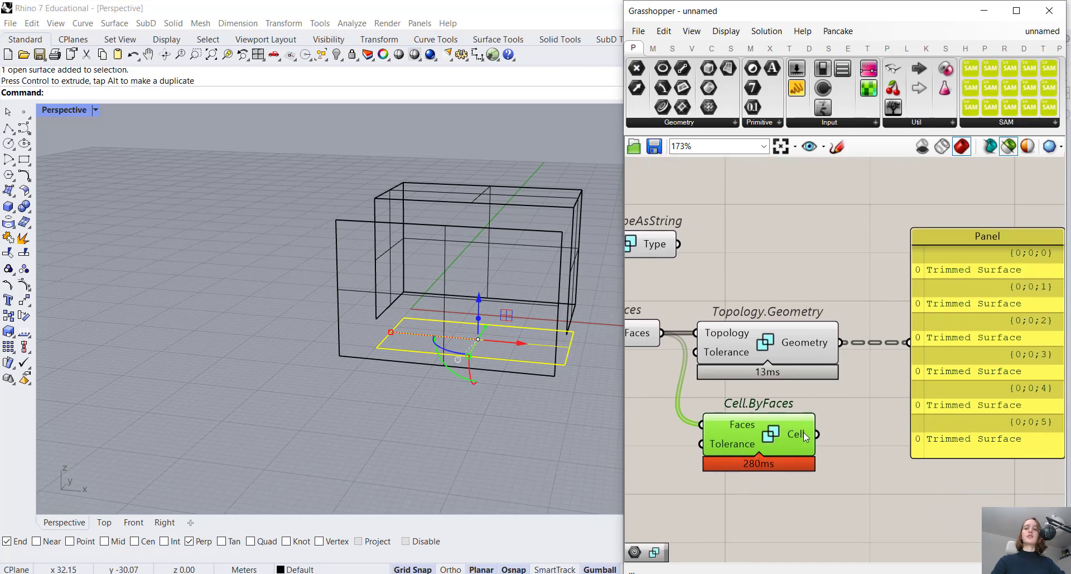
mouse_move(802, 433)
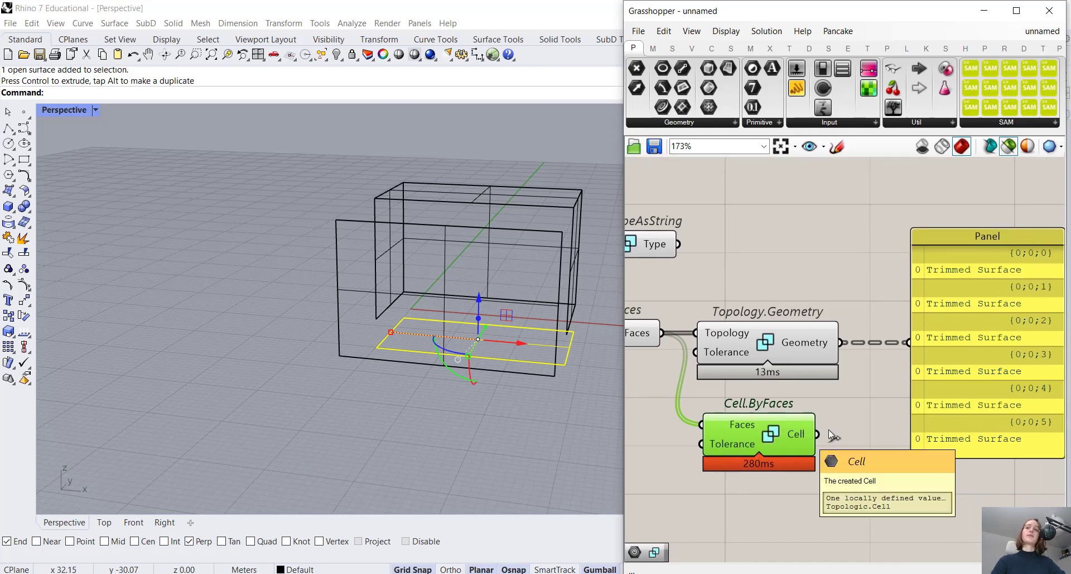
left_click_drag(817, 434, 681, 330)
left_click_drag(768, 342, 799, 345)
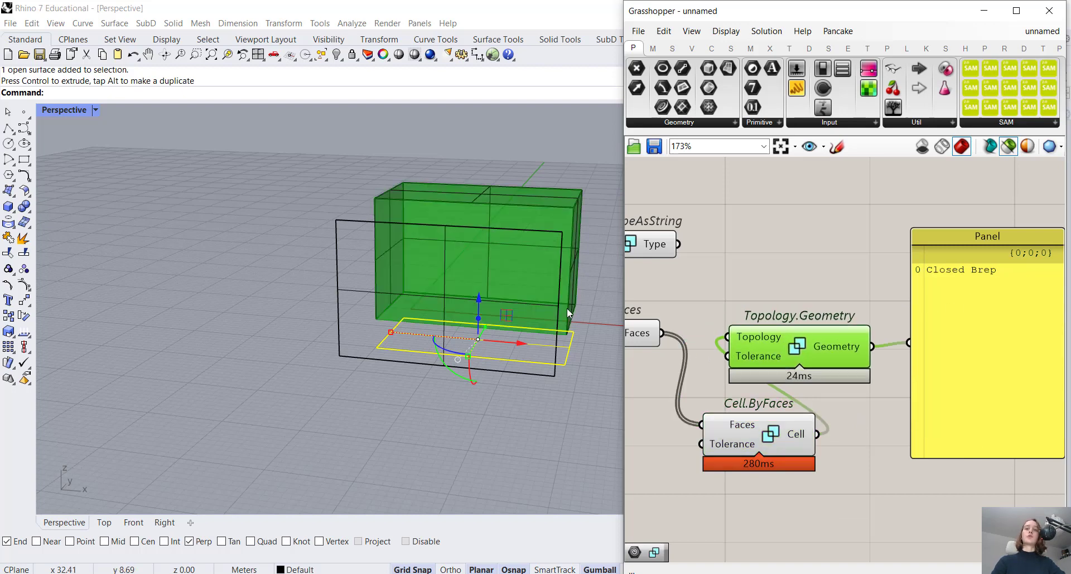
left_click(619, 394)
scroll(535, 387, "down", 5)
Step: Delete the six baked Rhino surfaces and spread out Topology.Geometry and the panel
left_click_drag(375, 247, 604, 417)
key("Delete")
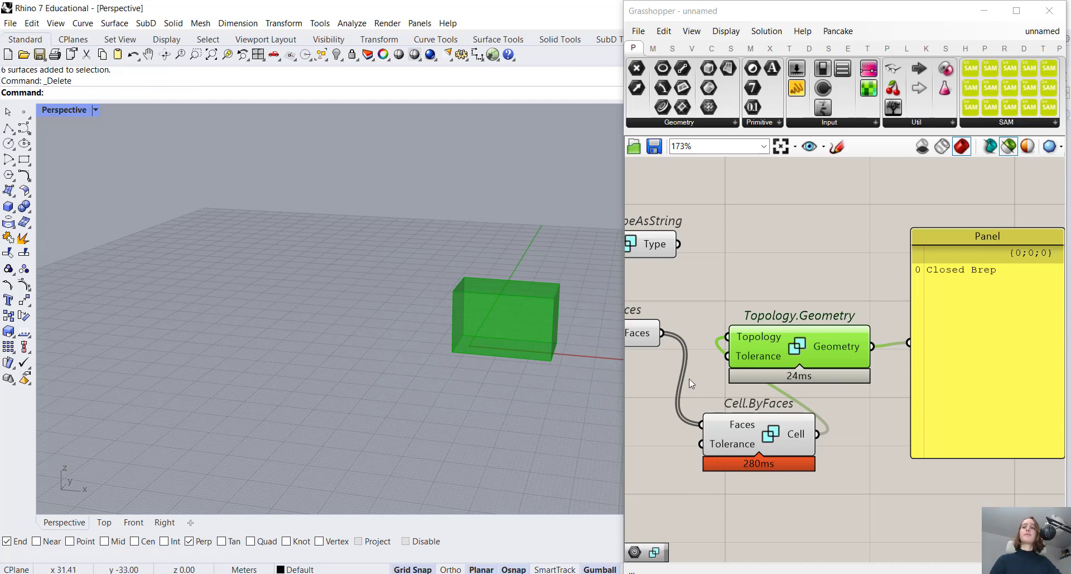
left_click(744, 430)
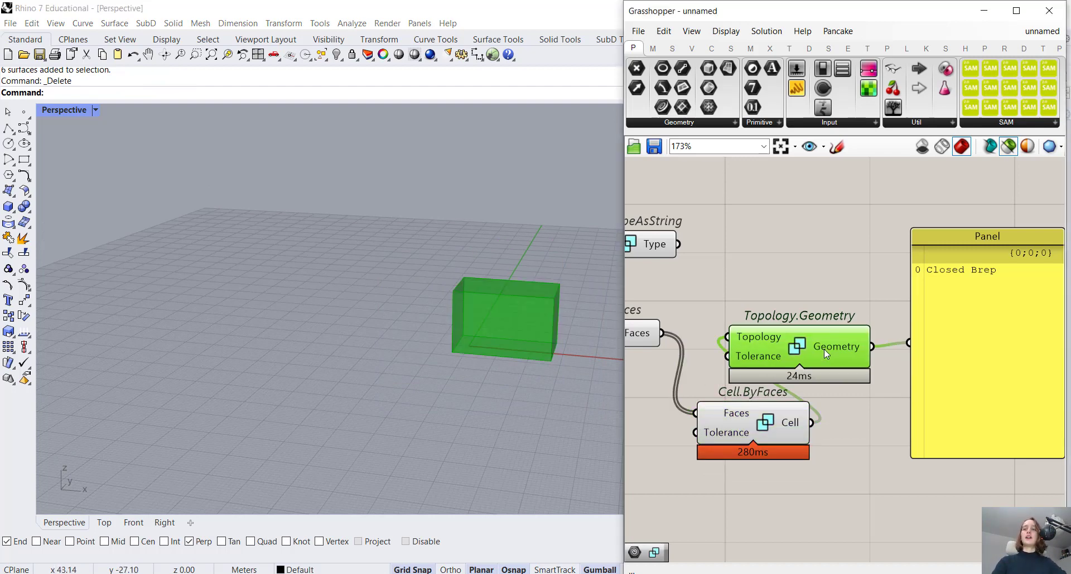
left_click_drag(825, 349, 925, 343)
right_click_drag(792, 451, 634, 453)
left_click_drag(772, 424, 918, 424)
Step: Bake the rebuilt cell from Topology.Geometry's output into Rhino
right_click(785, 346)
left_click(816, 368)
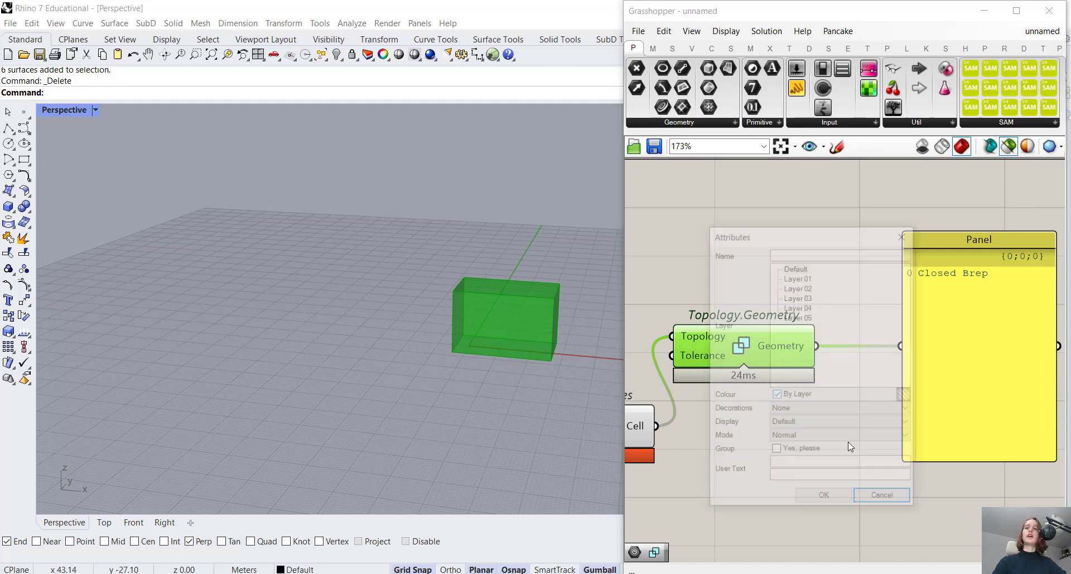
left_click(819, 498)
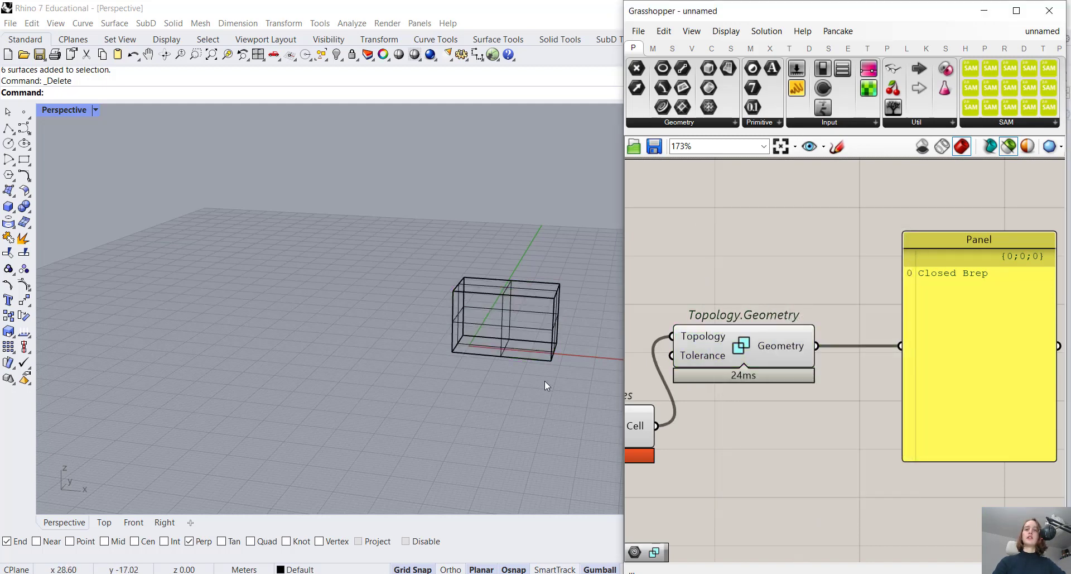
Step: Lift the baked box upward with the gumball, then re-center the Cell components
right_click_drag(545, 383, 495, 400)
left_click(496, 346)
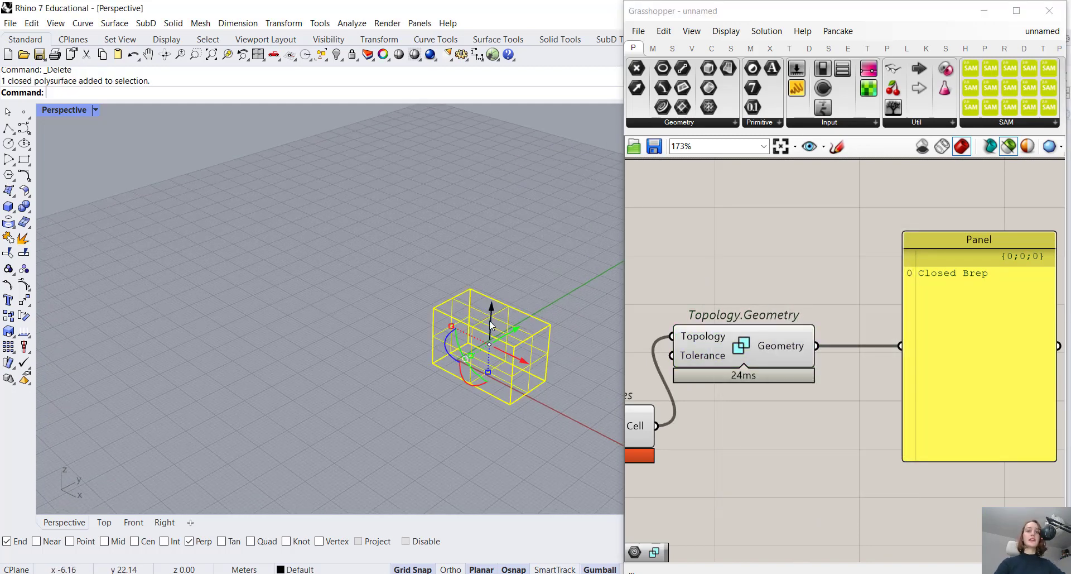
mouse_move(491, 323)
left_mouse_down()
mouse_move(493, 278)
mouse_move(494, 316)
left_mouse_up()
left_click(401, 399)
right_click_drag(401, 398, 454, 374)
scroll(678, 259, "down", 2)
right_click_drag(758, 282, 803, 284)
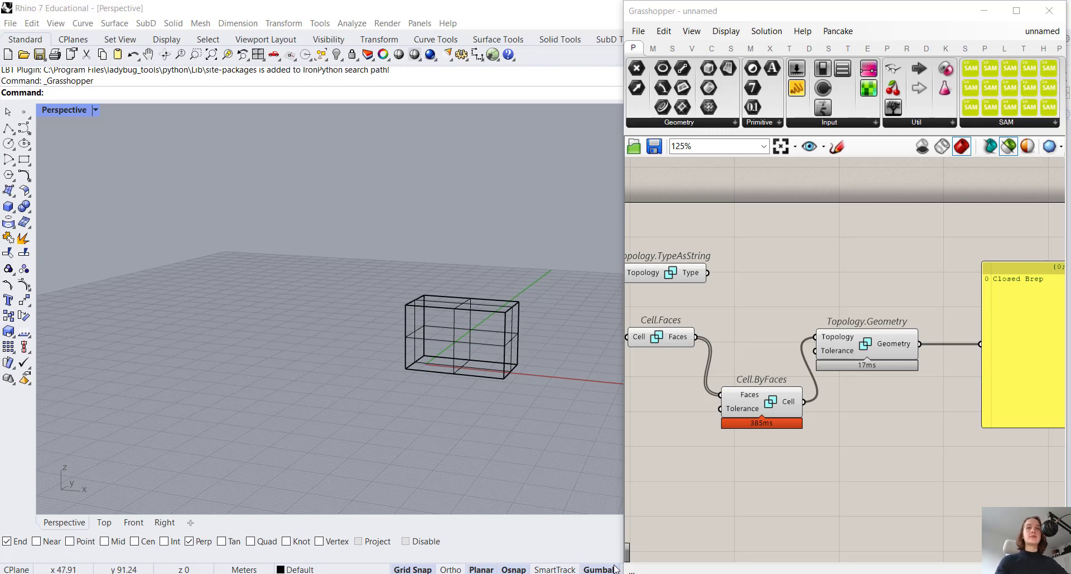
Step: Draw a second box across the four-viewport layout
double_click(74, 110)
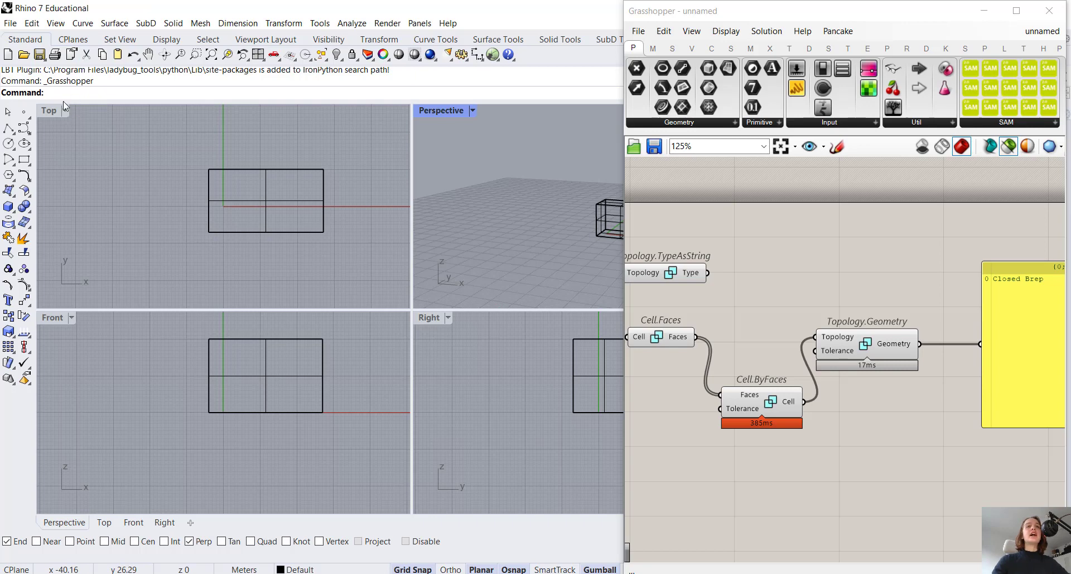
left_click(9, 206)
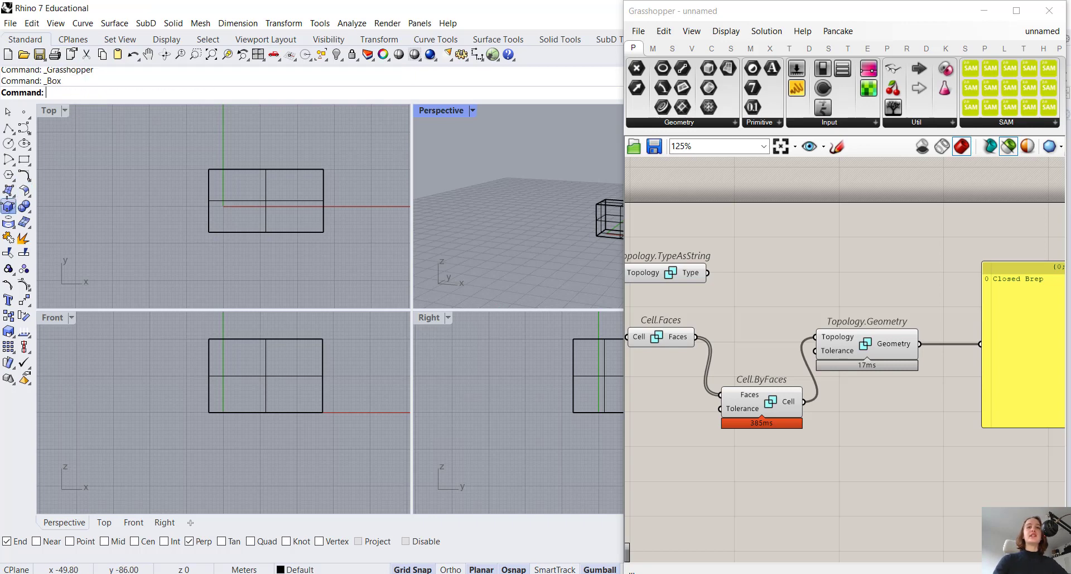
left_click(275, 131)
left_click(353, 213)
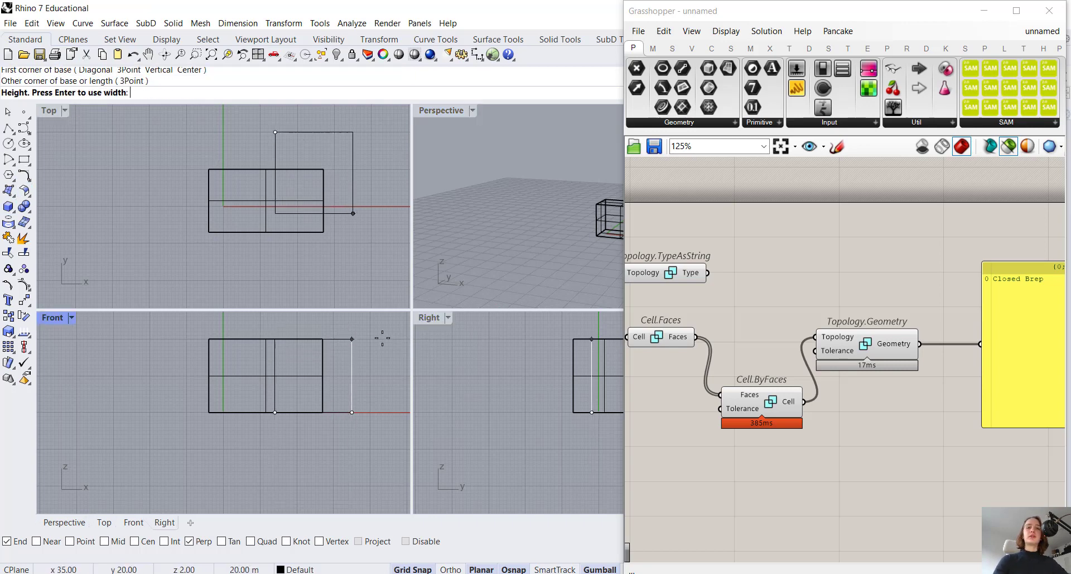
left_click(385, 379)
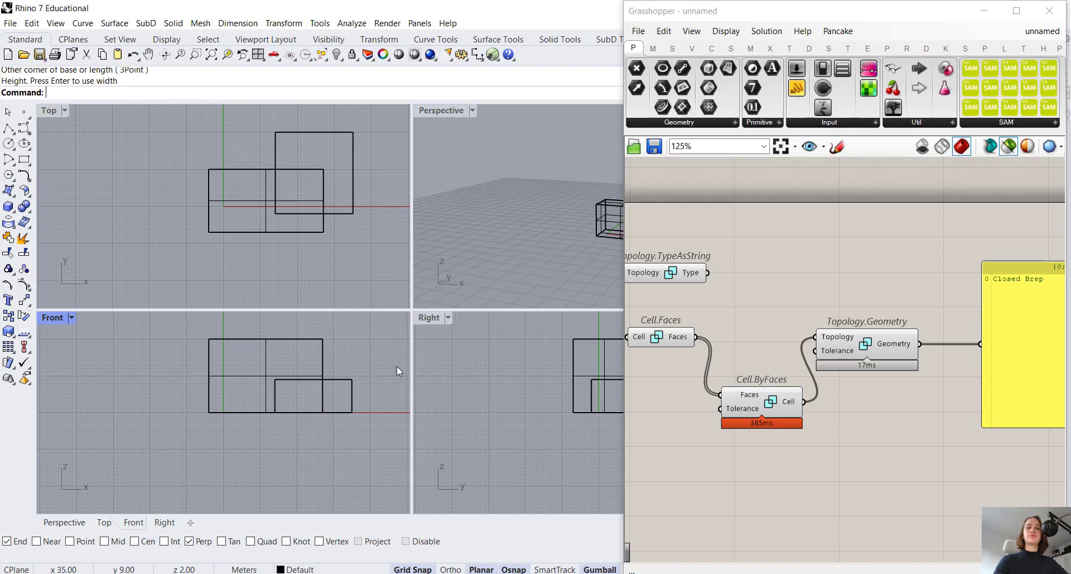
Step: Rotate the new box about two axes in Perspective so it tilts diagonally
double_click(429, 110)
right_click_drag(447, 134, 487, 385)
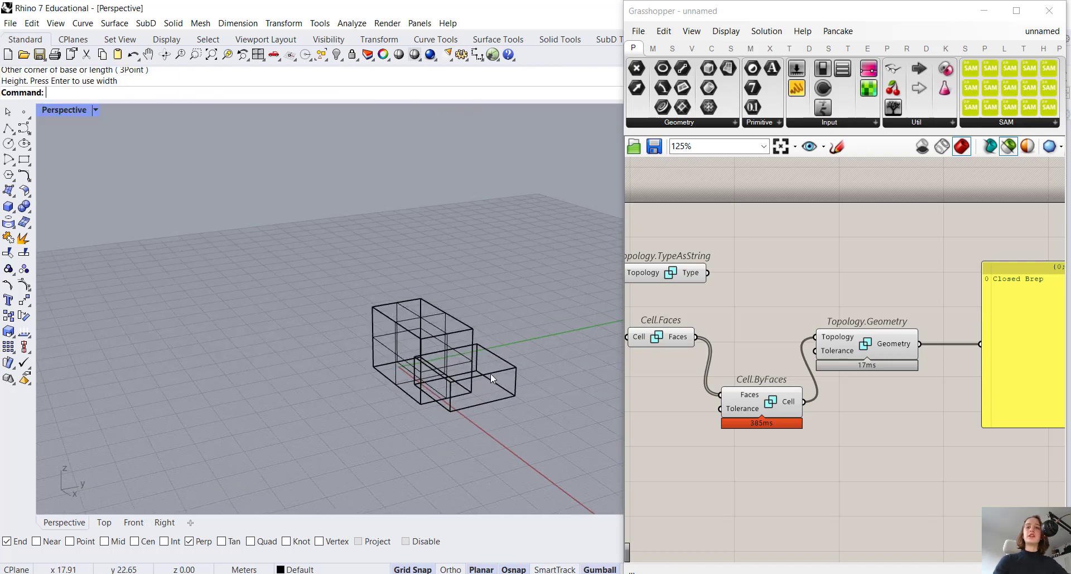
left_click(491, 375)
left_click_drag(441, 410, 462, 419)
left_click_drag(429, 371, 473, 385)
left_click(550, 293)
right_click_drag(550, 293, 343, 286)
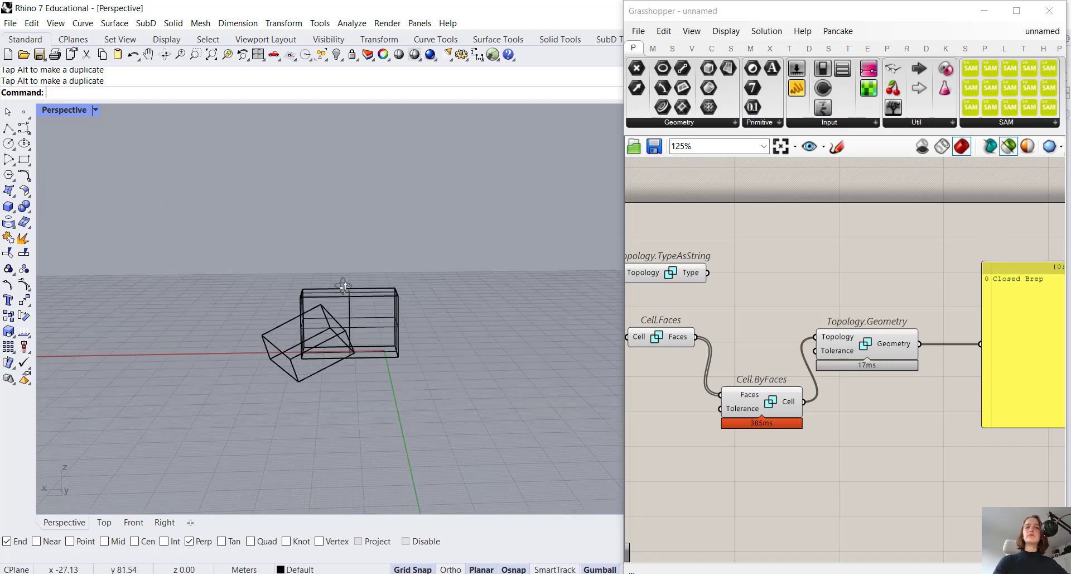
Step: Raise the tilted box in the Front view so it intersects the first box
double_click(58, 109)
left_click(327, 427)
left_click(341, 418)
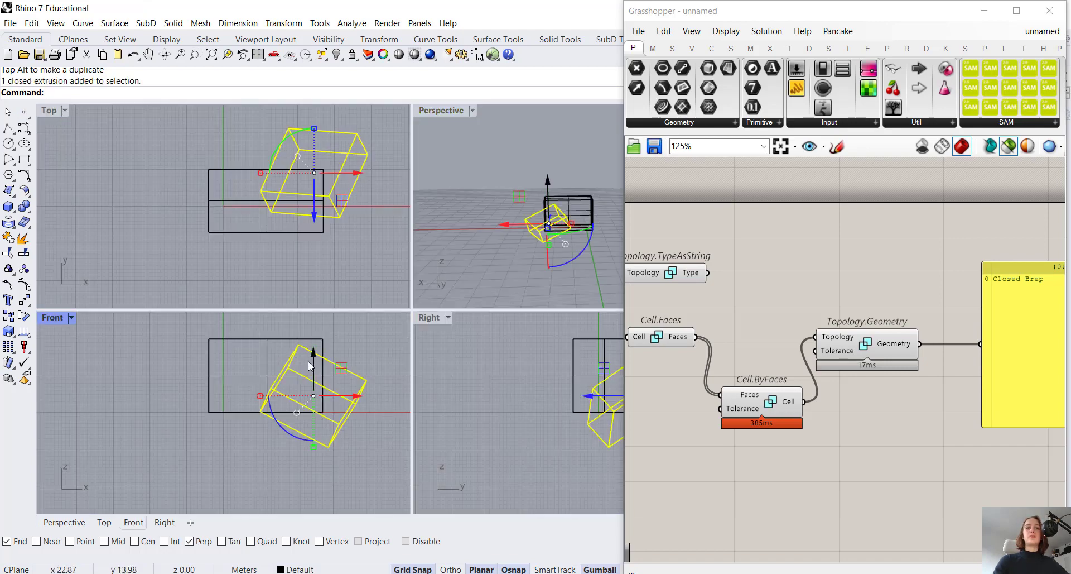
left_click_drag(310, 365, 311, 334)
left_click(310, 442)
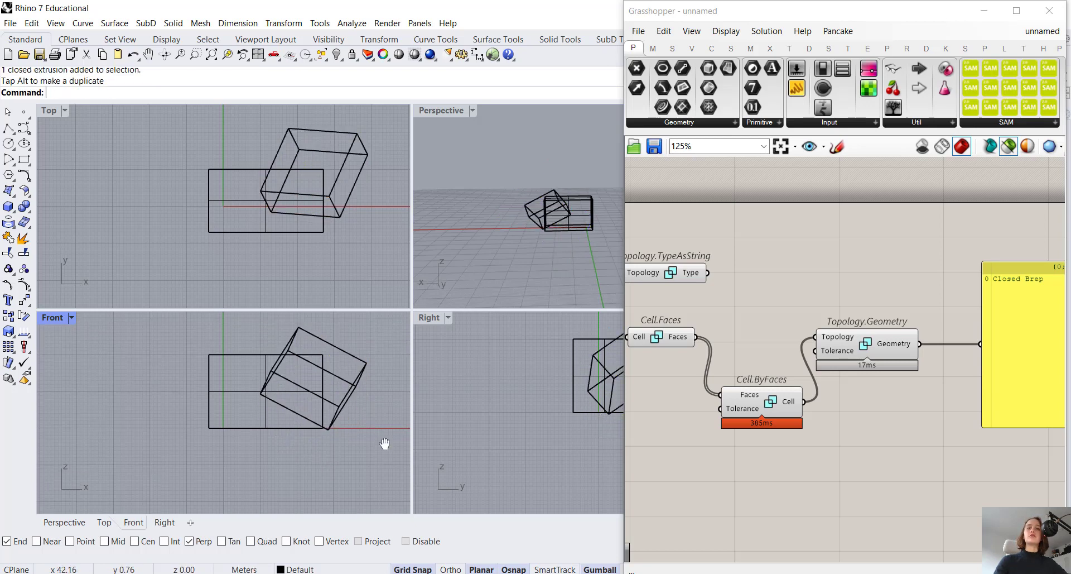
right_click_drag(383, 447, 381, 481)
right_click_drag(768, 485, 837, 402)
Step: Add a 'geo' Geometry parameter referencing both Rhino boxes, then view the class diagram
double_click(714, 348)
type("ge")
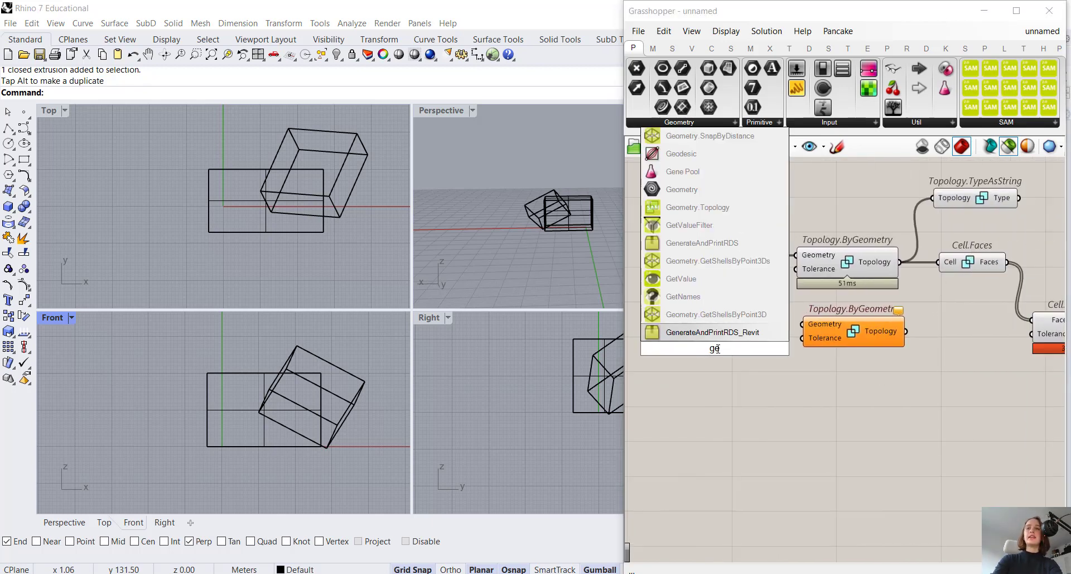
type("o")
key("Return")
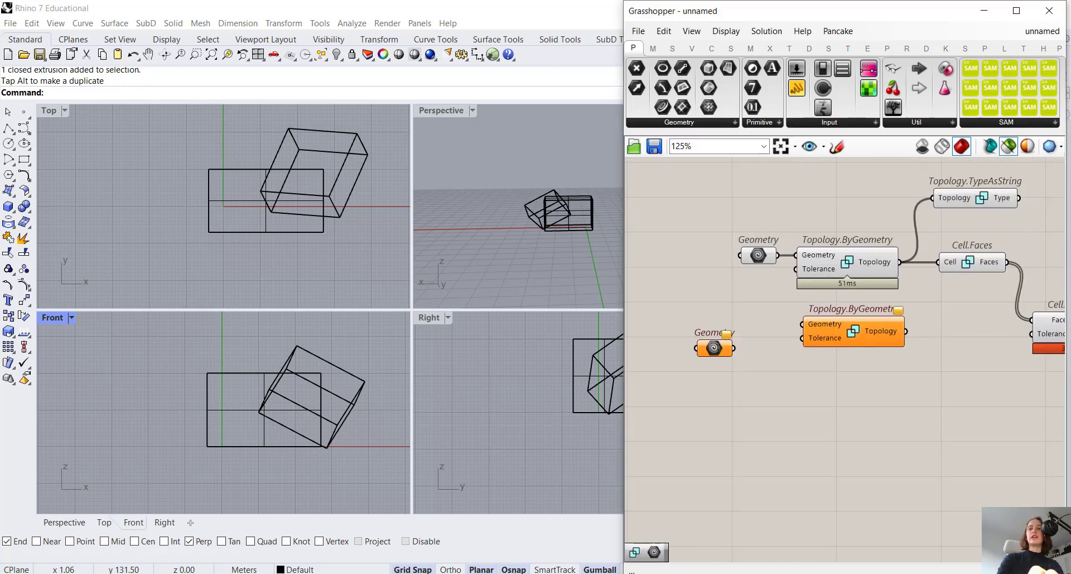
right_click(731, 356)
left_click(773, 472)
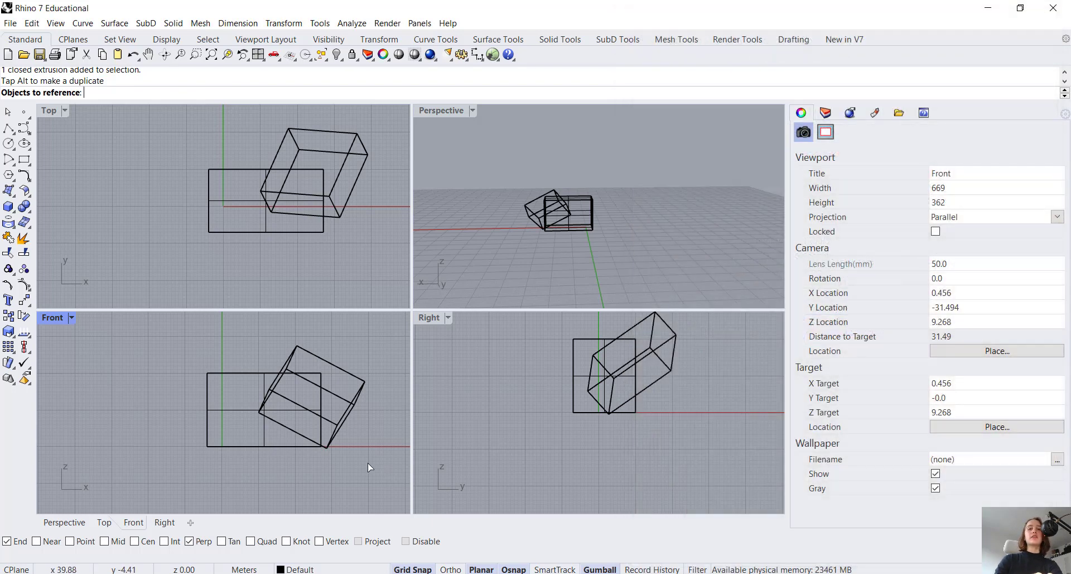
left_click_drag(368, 467, 143, 319)
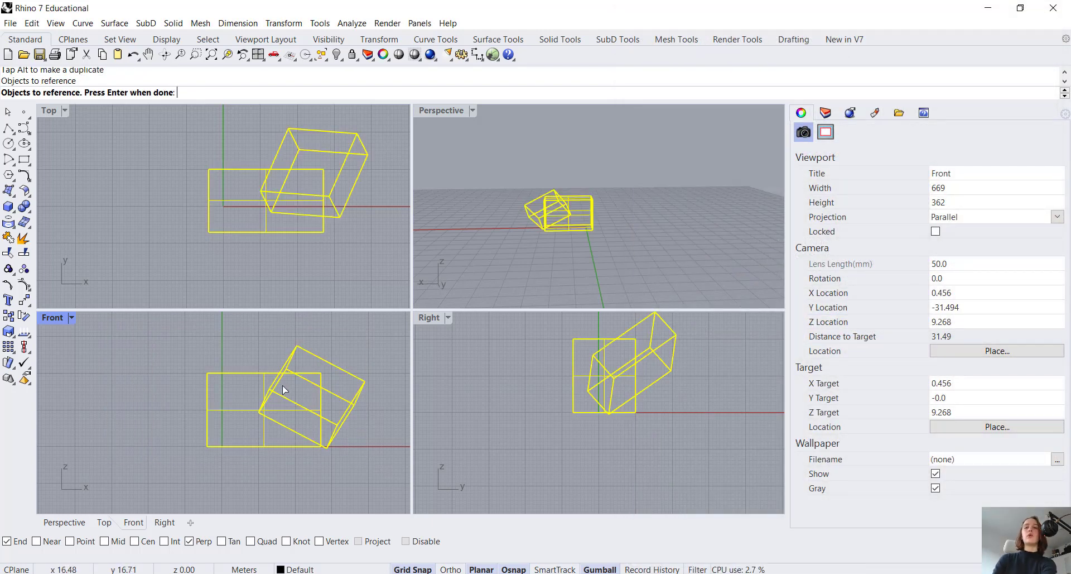
key("Return")
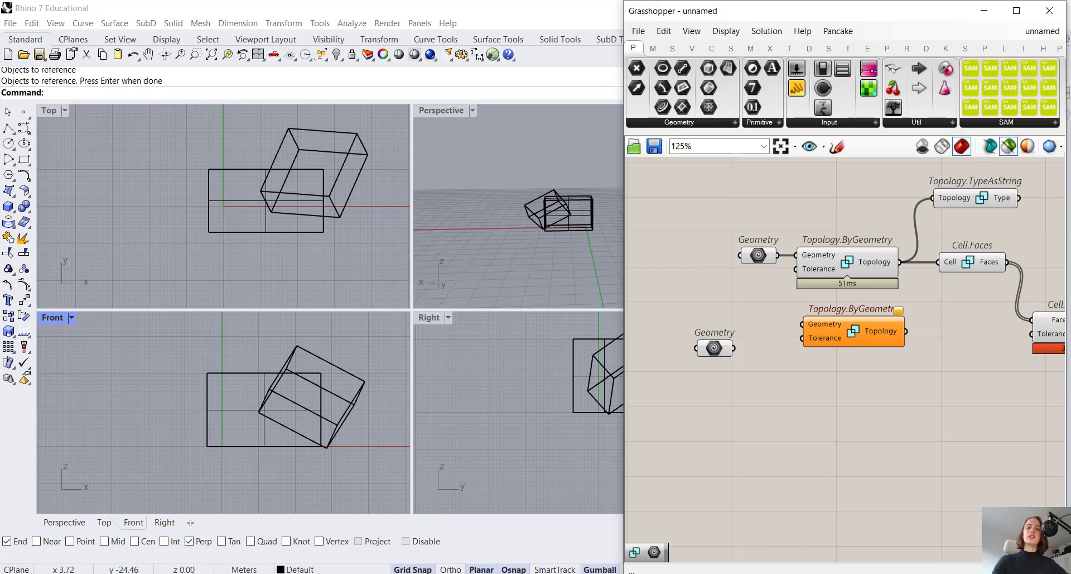
left_click(389, 522)
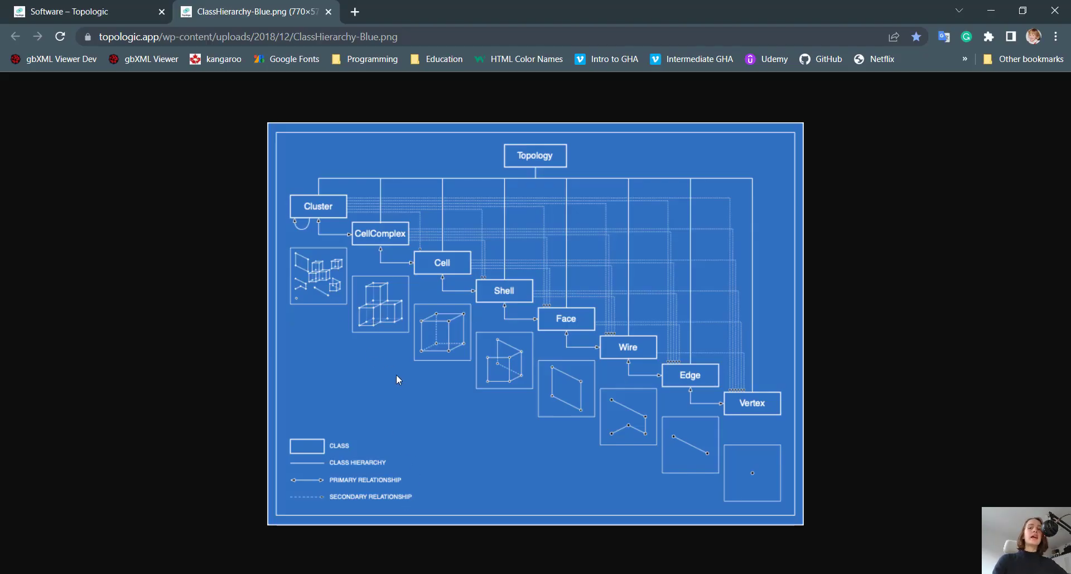
Step: Wire the two-box Geometry into the lower Topology.ByGeometry and align Cell.ByFaces with Cell.Faces
key("alt+Tab")
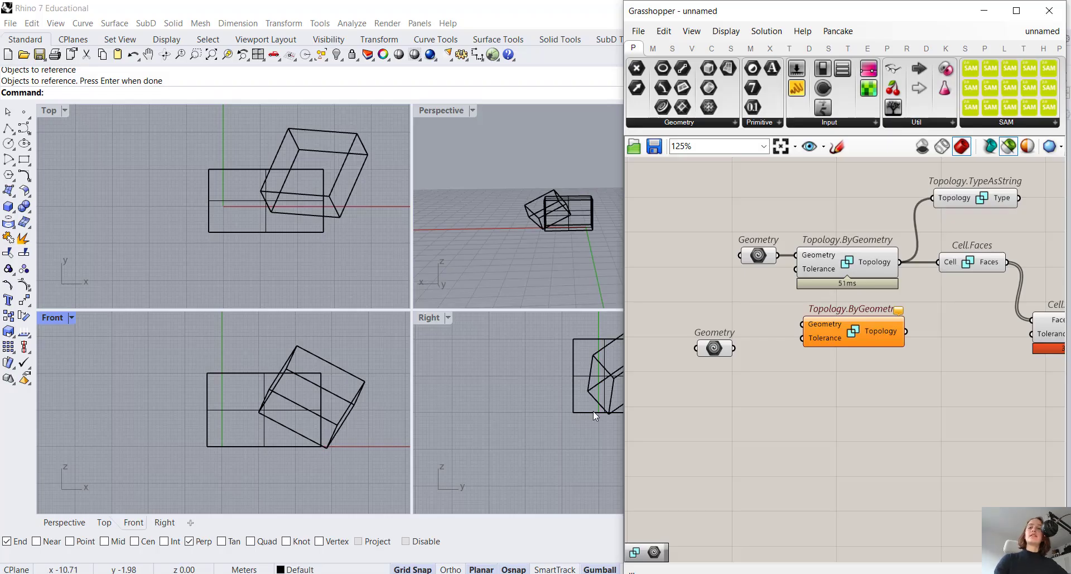
left_click_drag(734, 348, 803, 323)
left_click(715, 348)
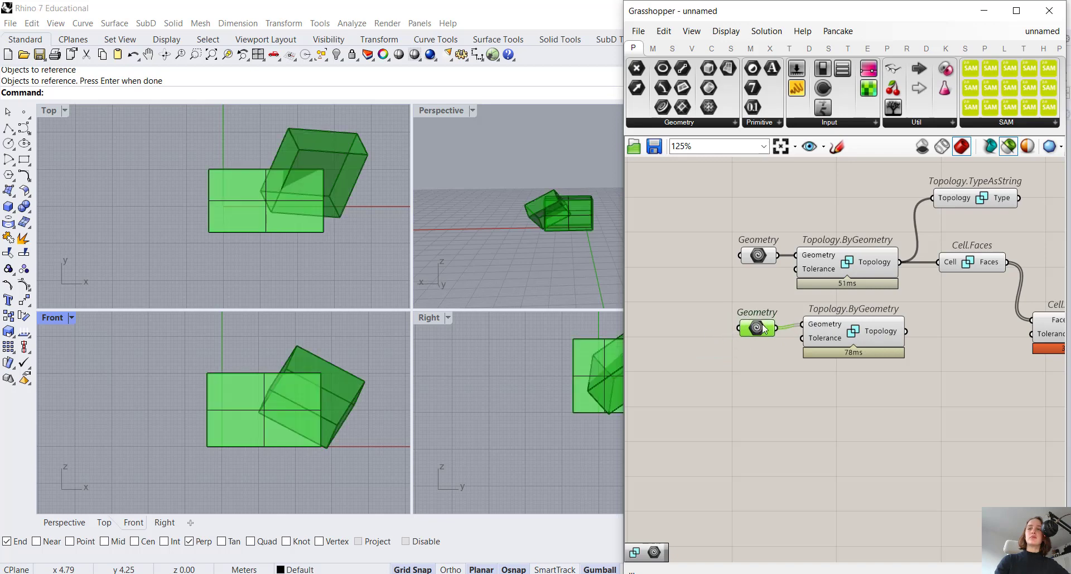
right_click_drag(932, 353, 818, 384)
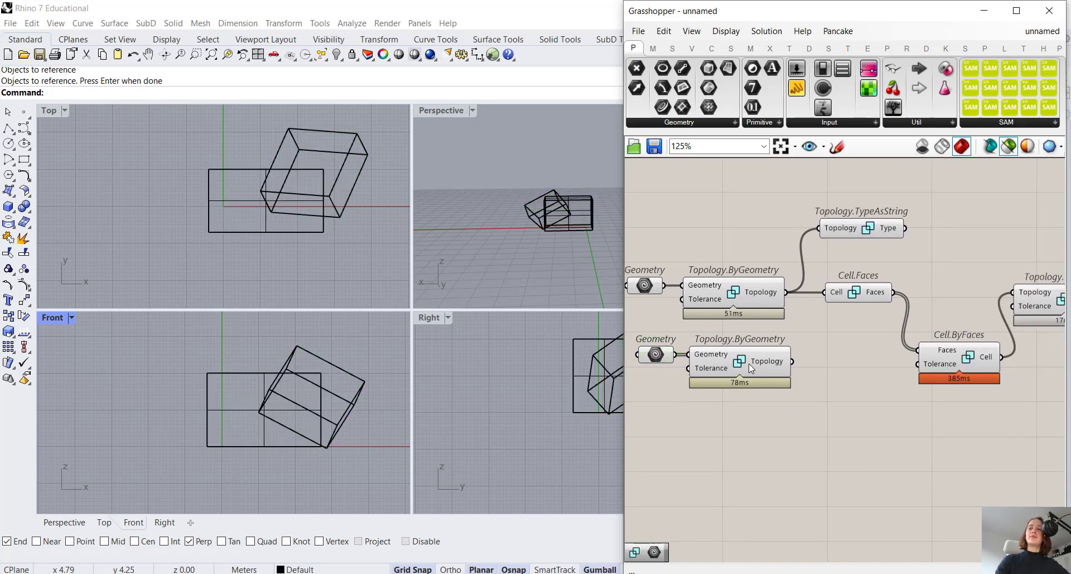
mouse_move(765, 362)
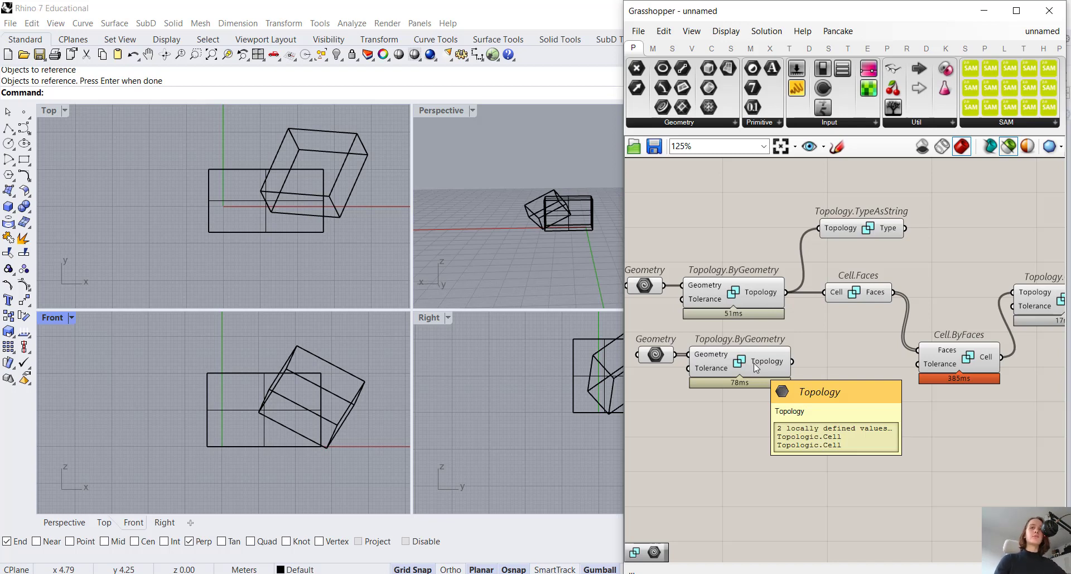
right_click_drag(842, 388, 781, 384)
left_click_drag(886, 350, 890, 301)
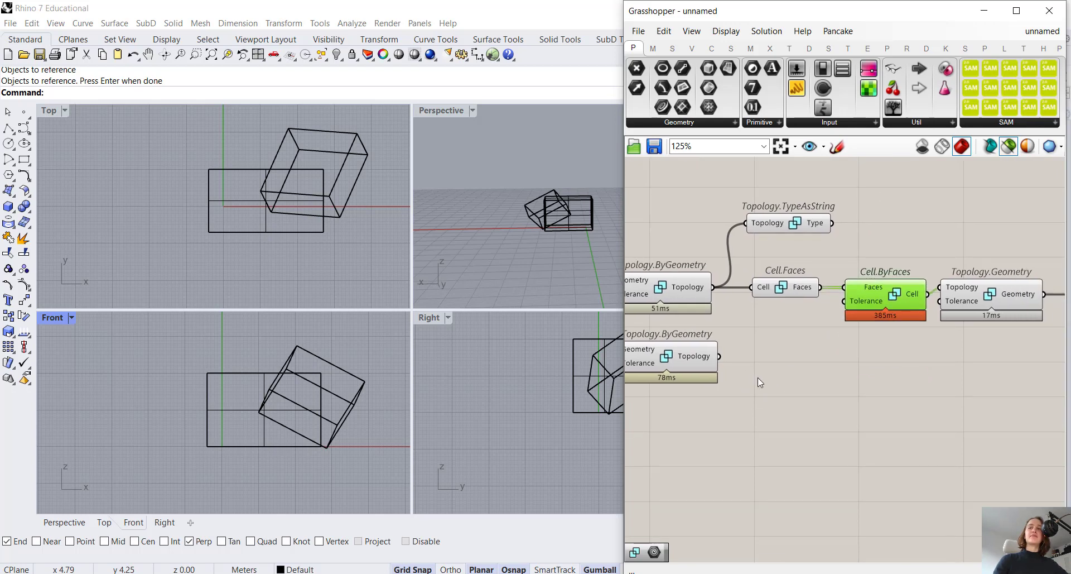
Step: Place CellComplex.ByCells via '.bycell' and feed it Topology.ByGeometry's Topology output
scroll(755, 377, "up", 3)
double_click(768, 349)
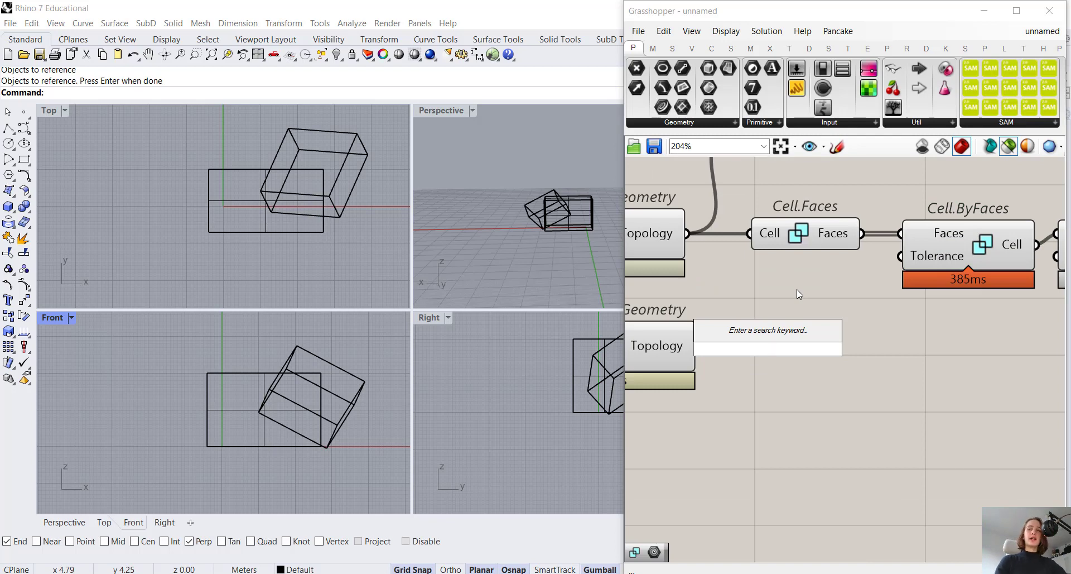
mouse_move(675, 349)
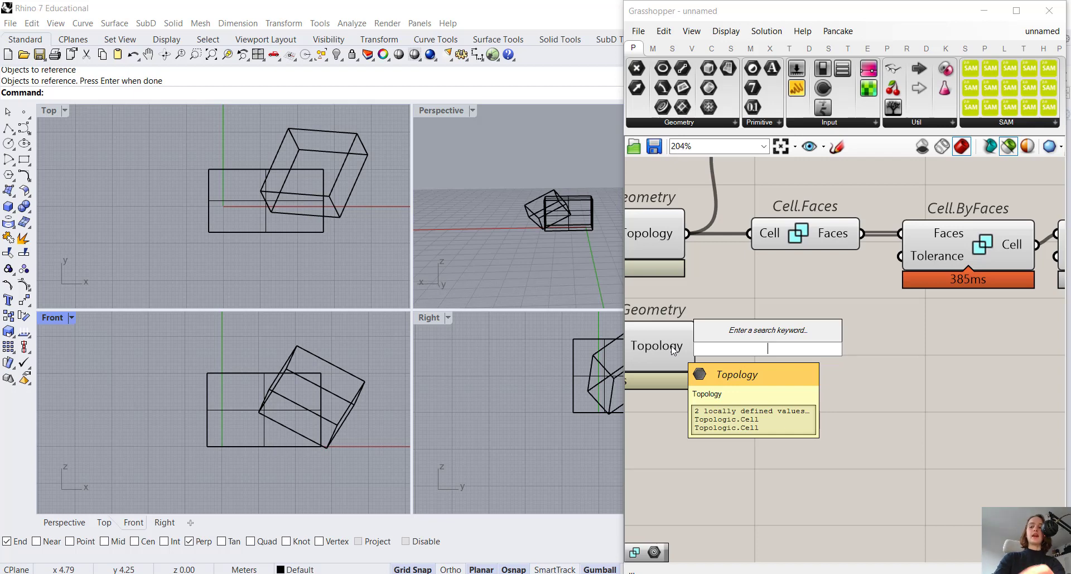
type(".bycell")
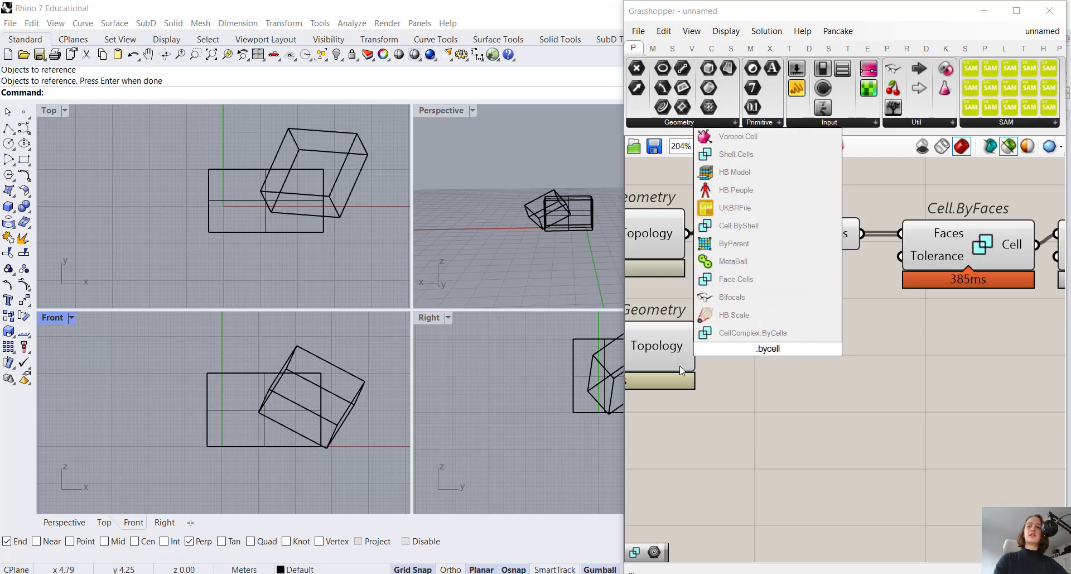
left_click(747, 332)
left_click_drag(774, 346, 822, 343)
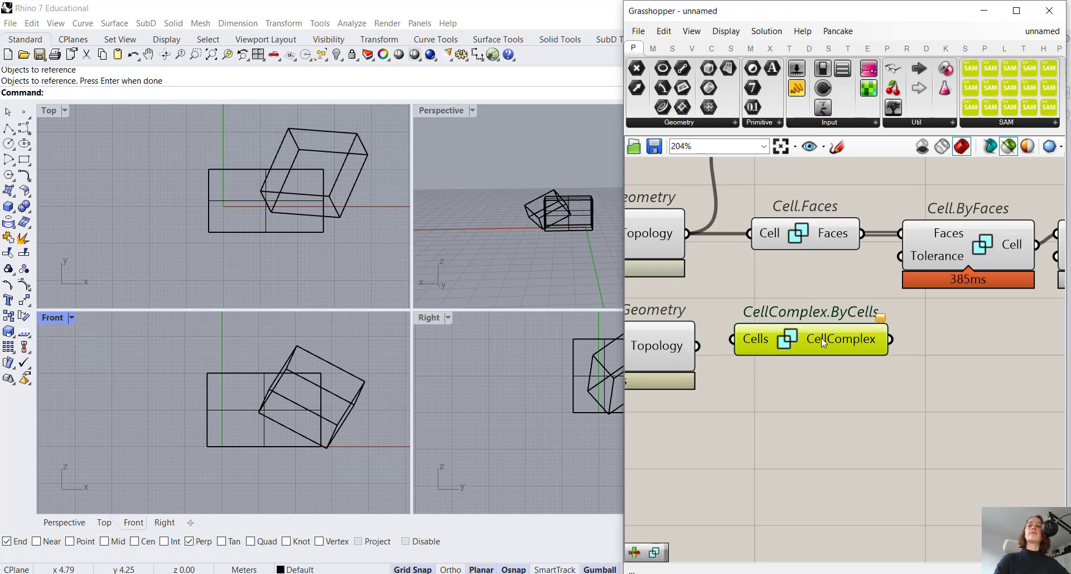
left_click_drag(697, 346, 762, 347)
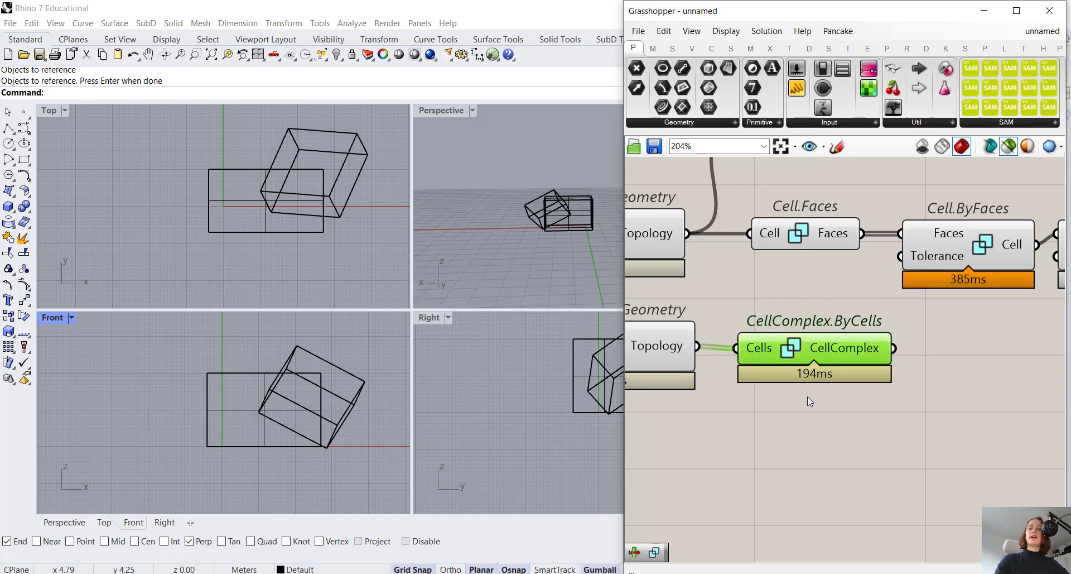
right_click_drag(792, 357, 710, 365)
left_click_drag(716, 365, 722, 361)
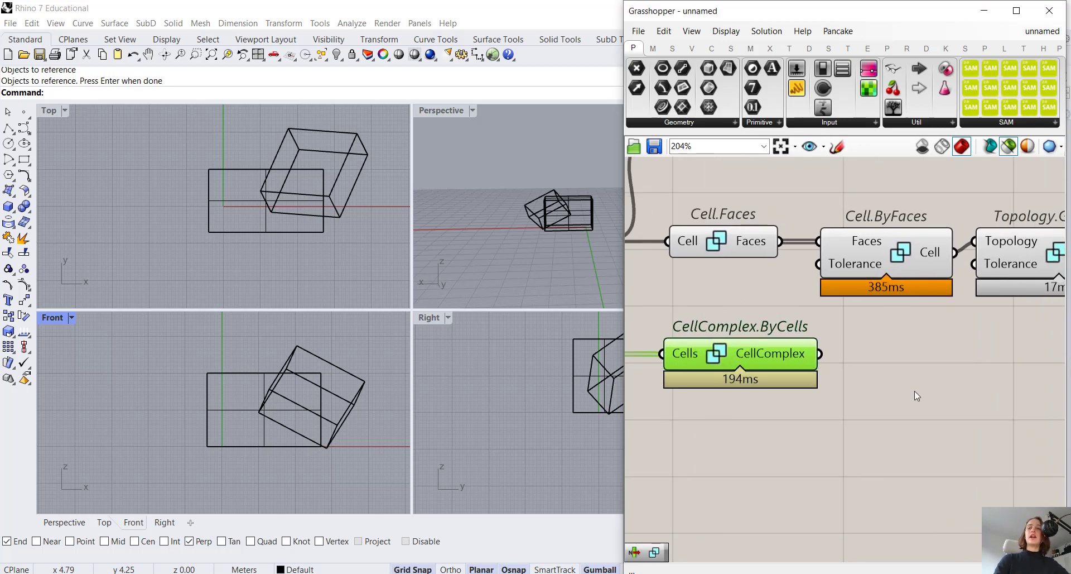
right_click_drag(937, 376, 775, 391)
double_click(775, 391)
type(".g")
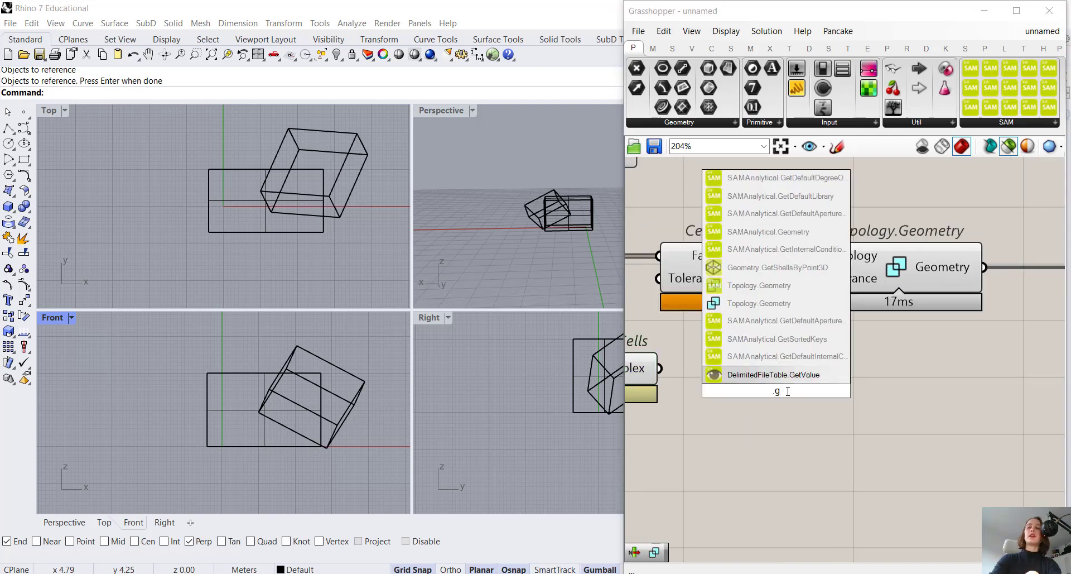
type("eo")
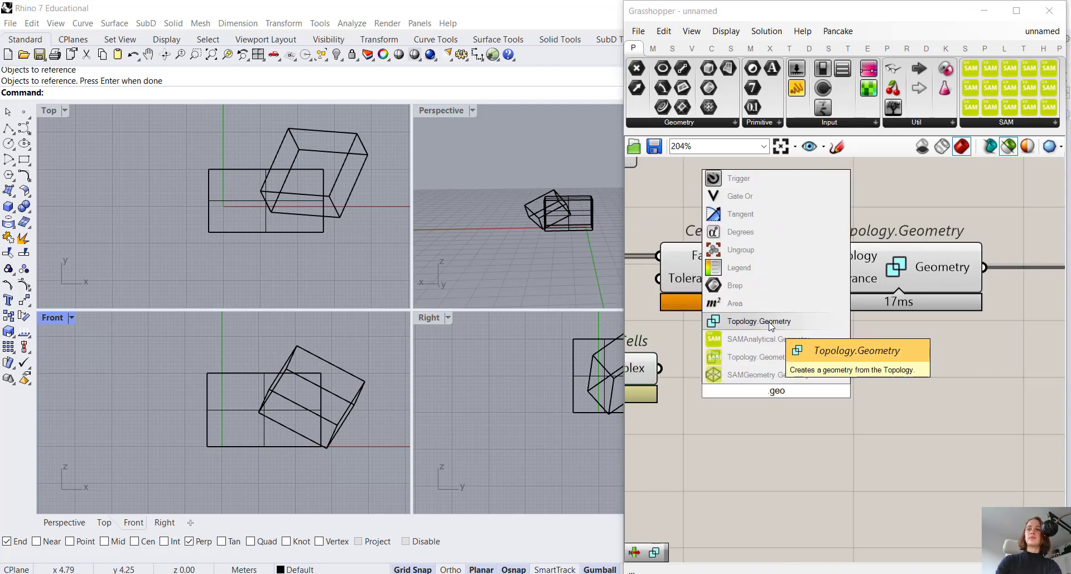
left_click(748, 318)
left_click_drag(656, 371, 691, 379)
left_click_drag(749, 398, 758, 387)
right_click_drag(1006, 374, 882, 380)
left_click(882, 380)
mouse_move(693, 366)
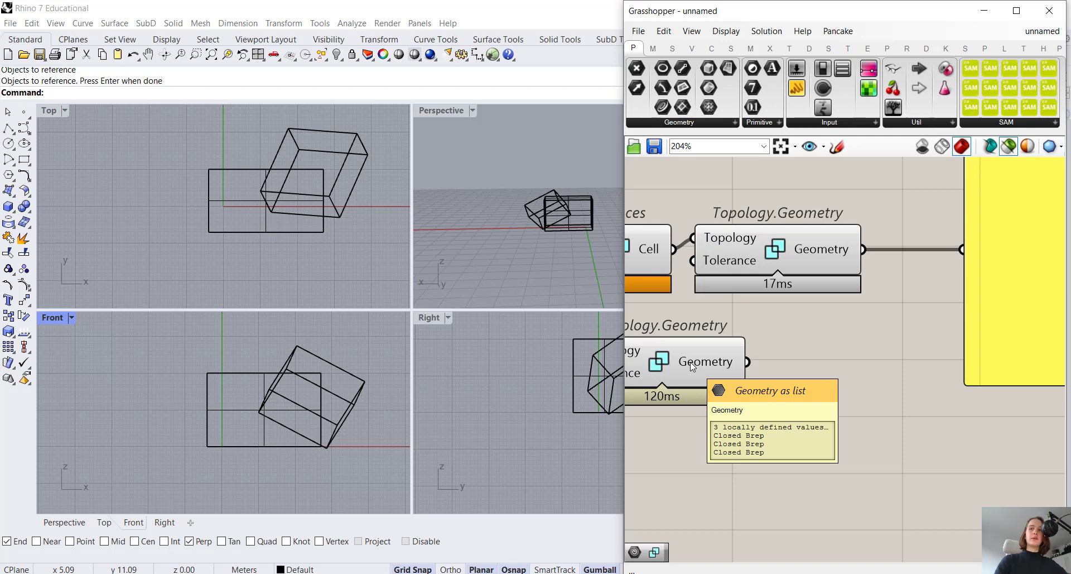
scroll(692, 357, "left", 5)
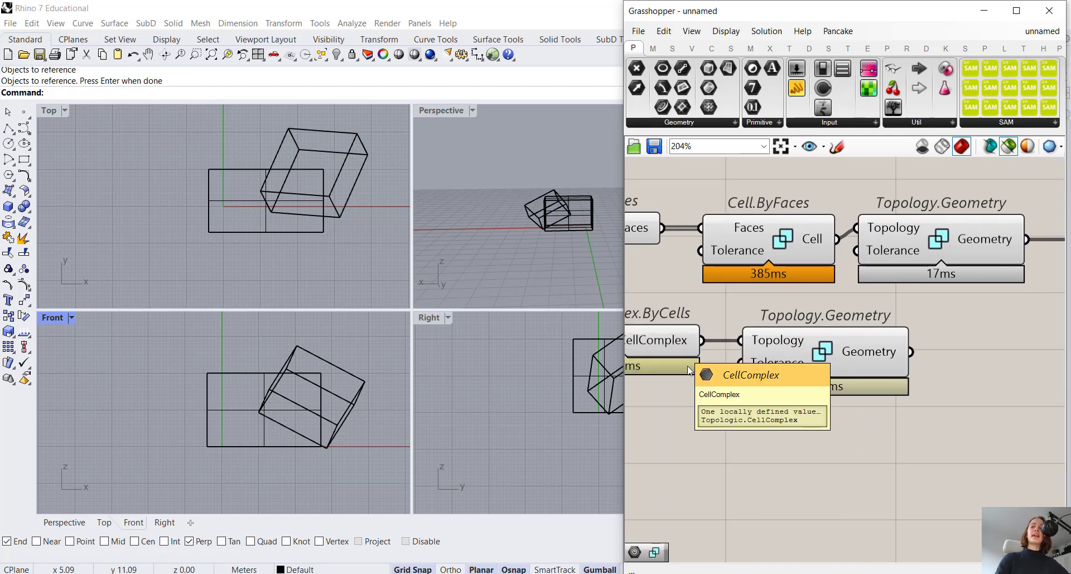
mouse_move(867, 357)
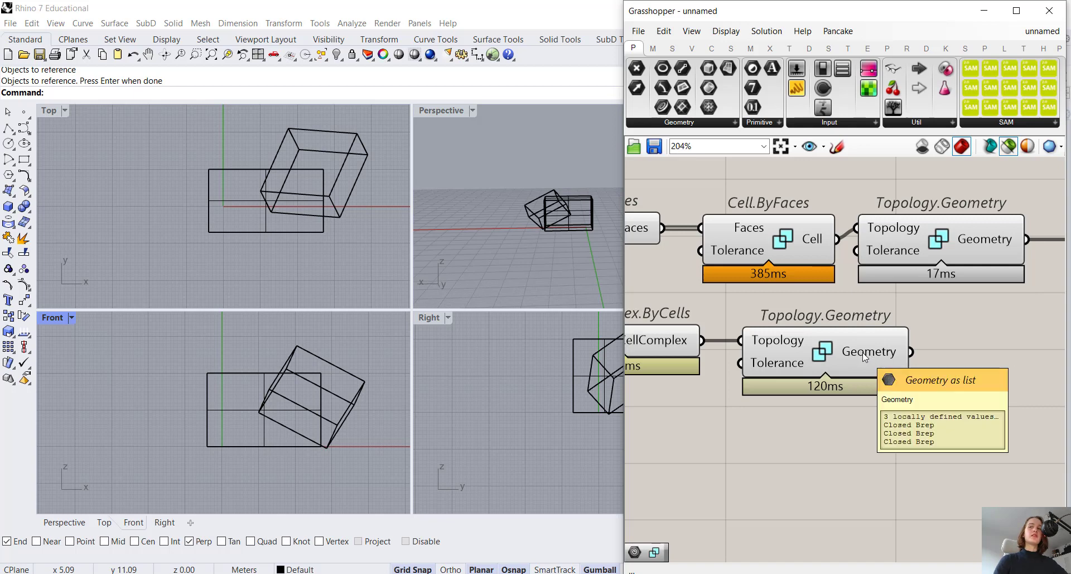
right_click_drag(689, 486, 779, 484)
scroll(779, 485, "down", 3)
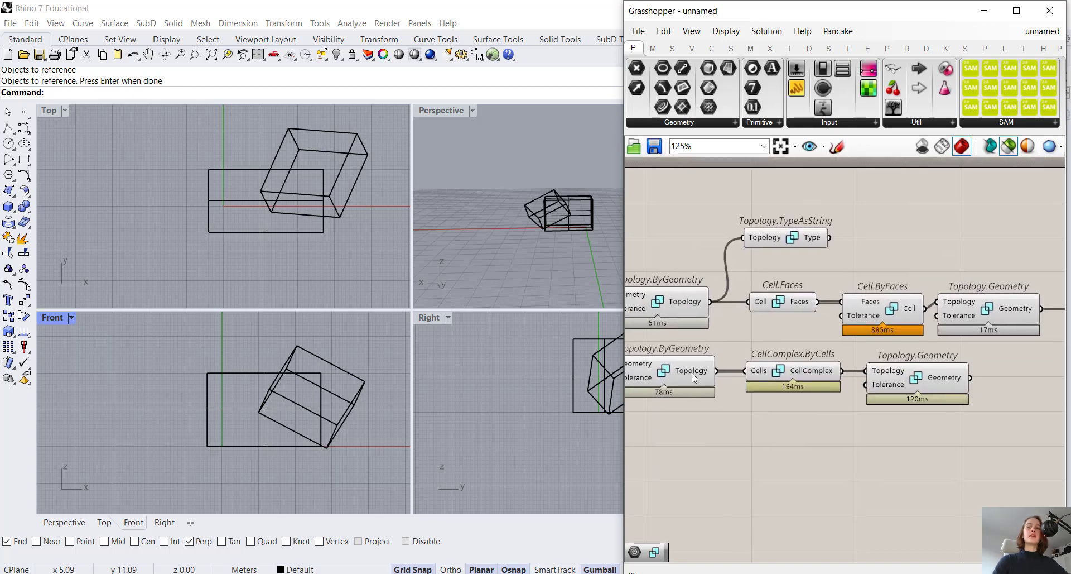
right_click(690, 372)
left_click(680, 376)
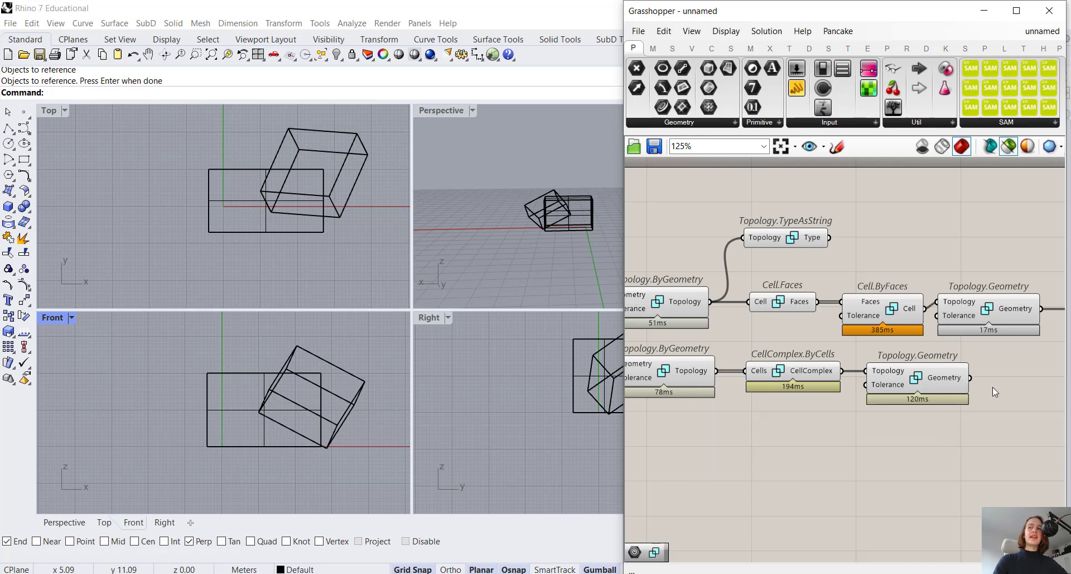
Step: Add a List Item taking Topology.Geometry's Breps as its List
right_click_drag(983, 386, 739, 380)
scroll(739, 381, "up", 3)
double_click(816, 389)
type("l")
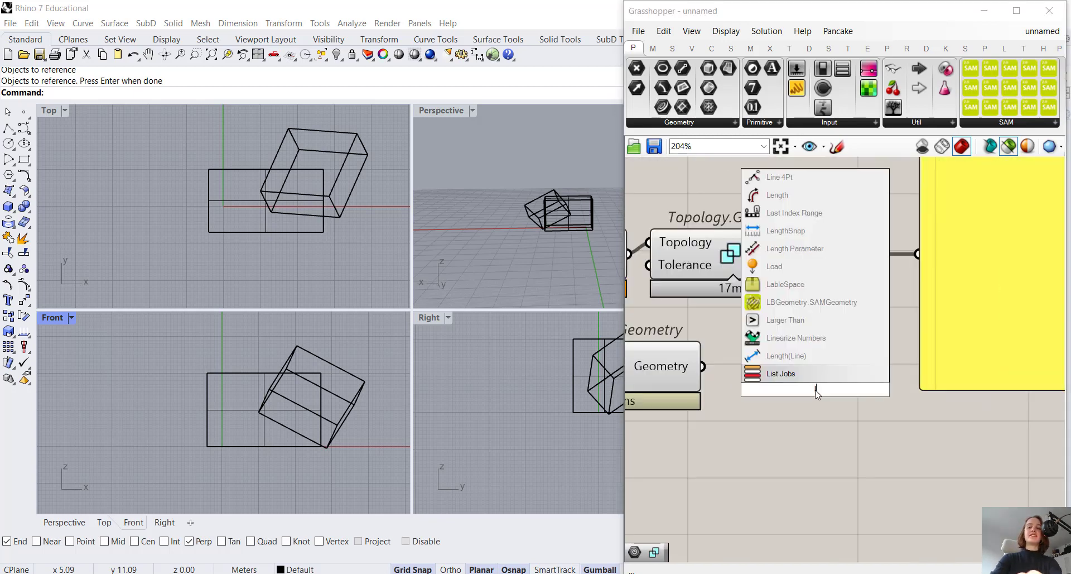
type("ist item")
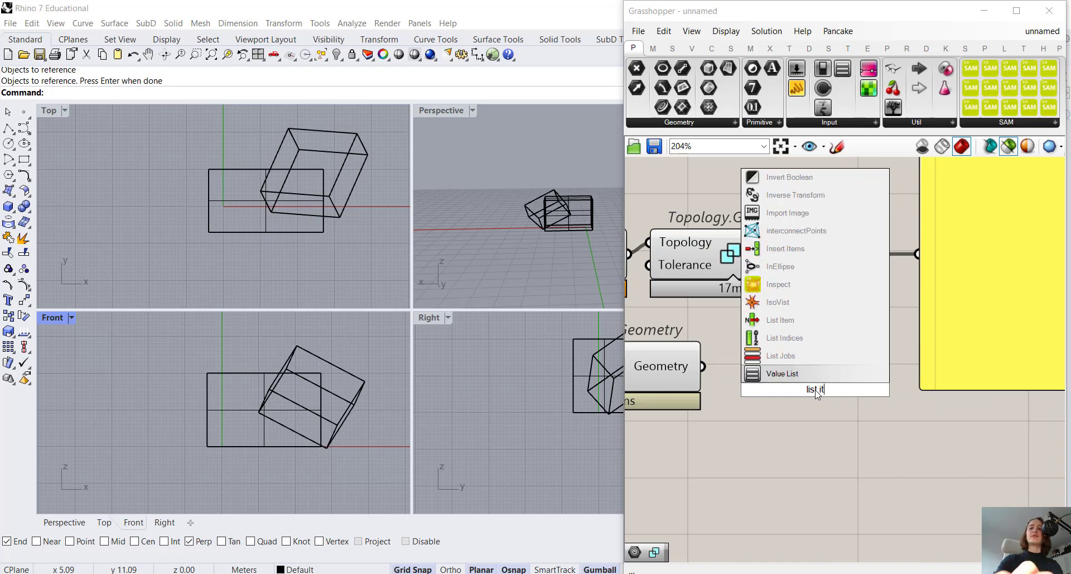
left_click(799, 373)
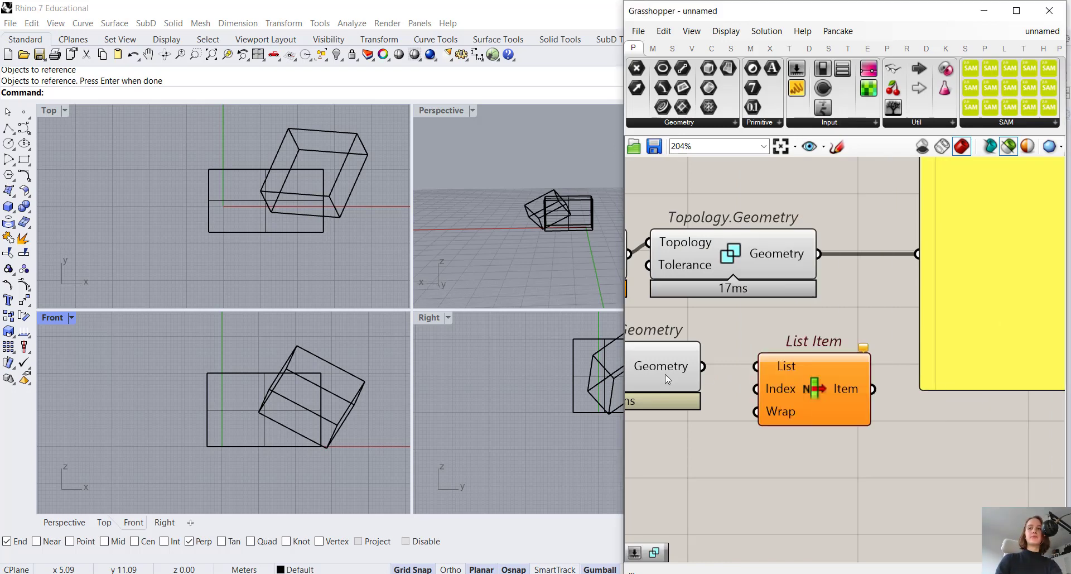
left_click_drag(675, 366, 756, 366)
Step: Drive List Item's Index with a number slider set to 0
double_click(700, 487)
type("0.00")
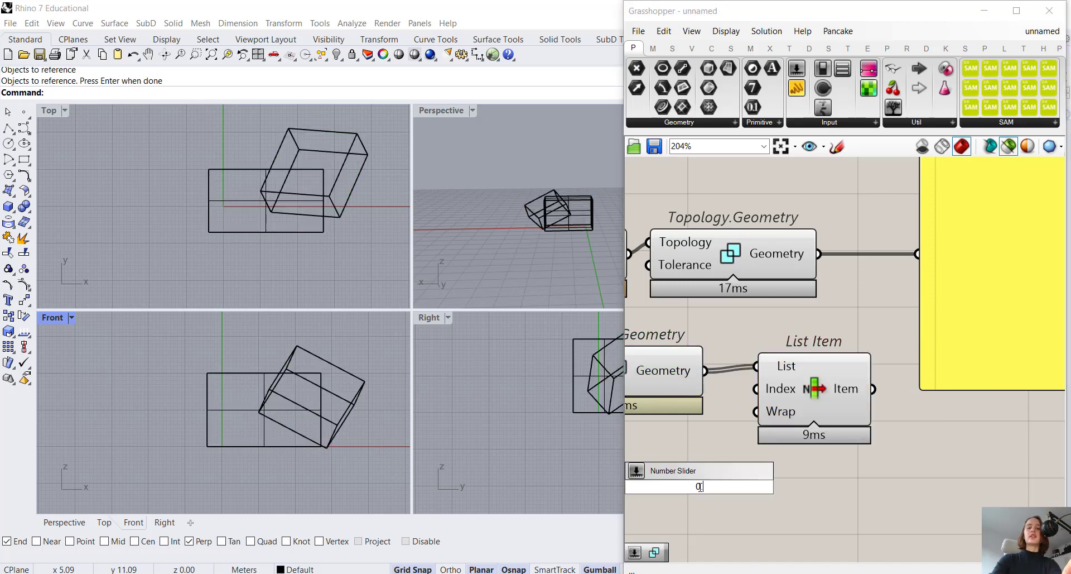
key("Return")
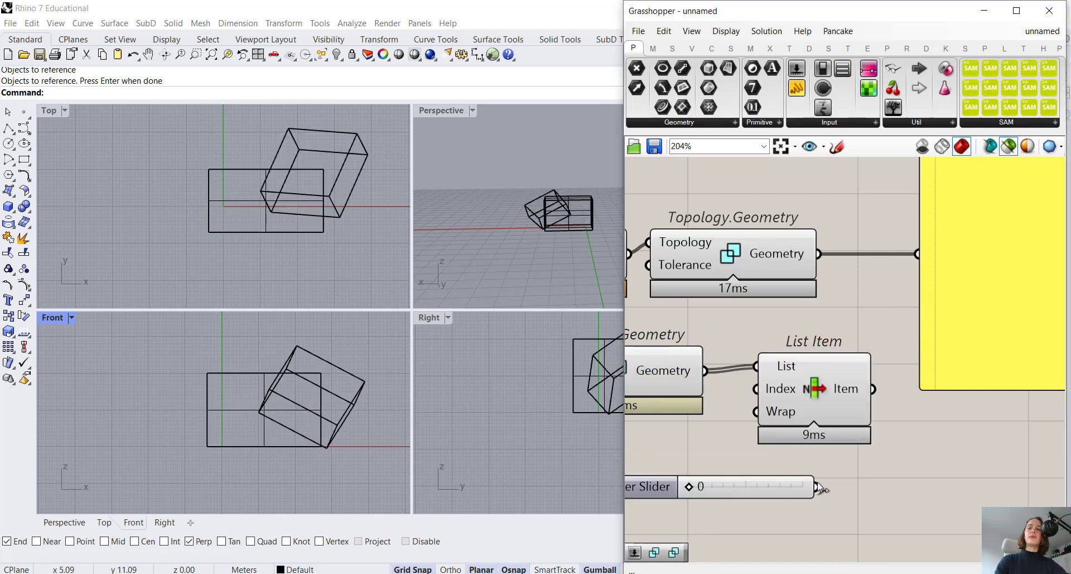
left_click_drag(816, 487, 755, 389)
left_click_drag(745, 487, 668, 477)
left_click(828, 361)
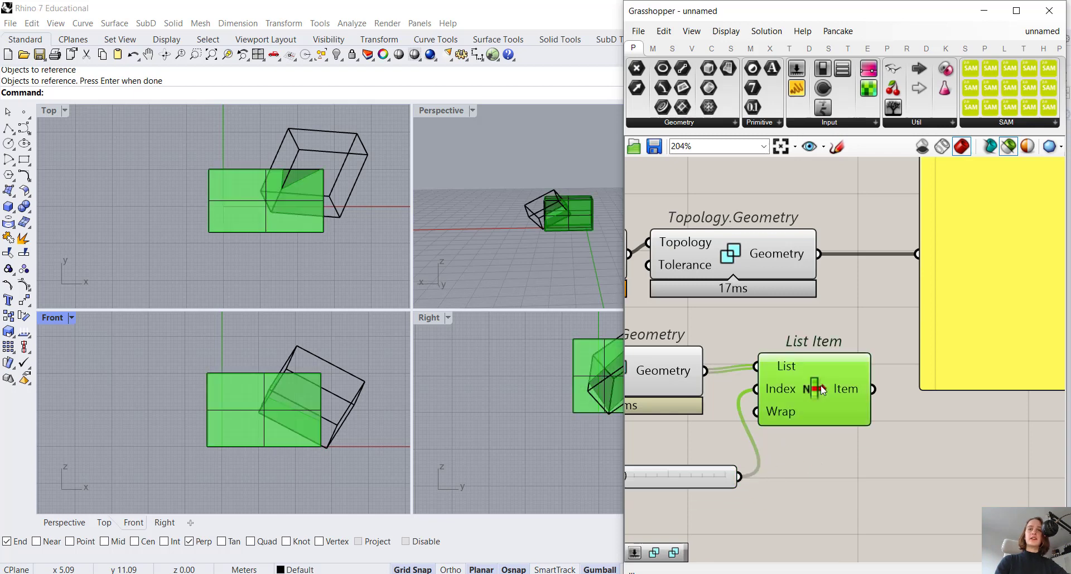
Step: Inspect the picked cell in maximized Perspective and try index 1
double_click(457, 111)
right_click_drag(343, 296, 368, 268)
right_click_drag(742, 359, 656, 426)
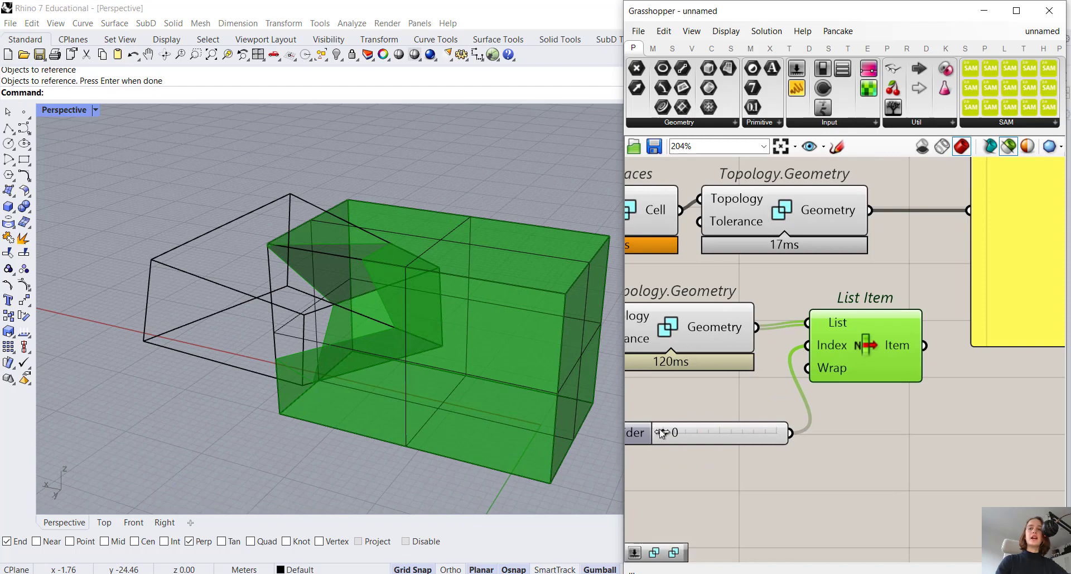
mouse_move(663, 433)
left_mouse_down()
mouse_move(686, 436)
mouse_move(664, 433)
left_mouse_up()
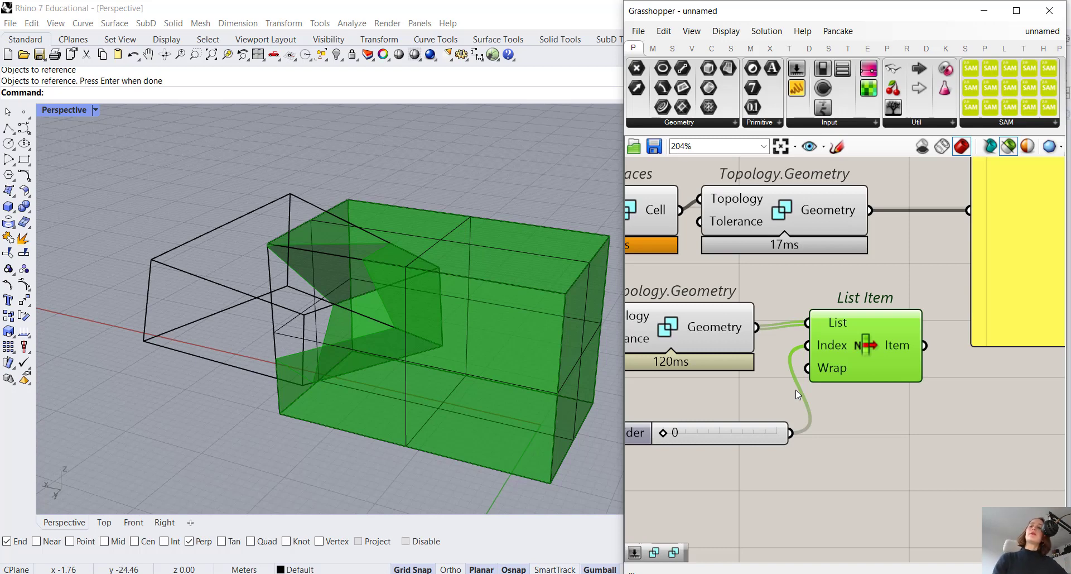
left_click_drag(838, 355, 846, 359)
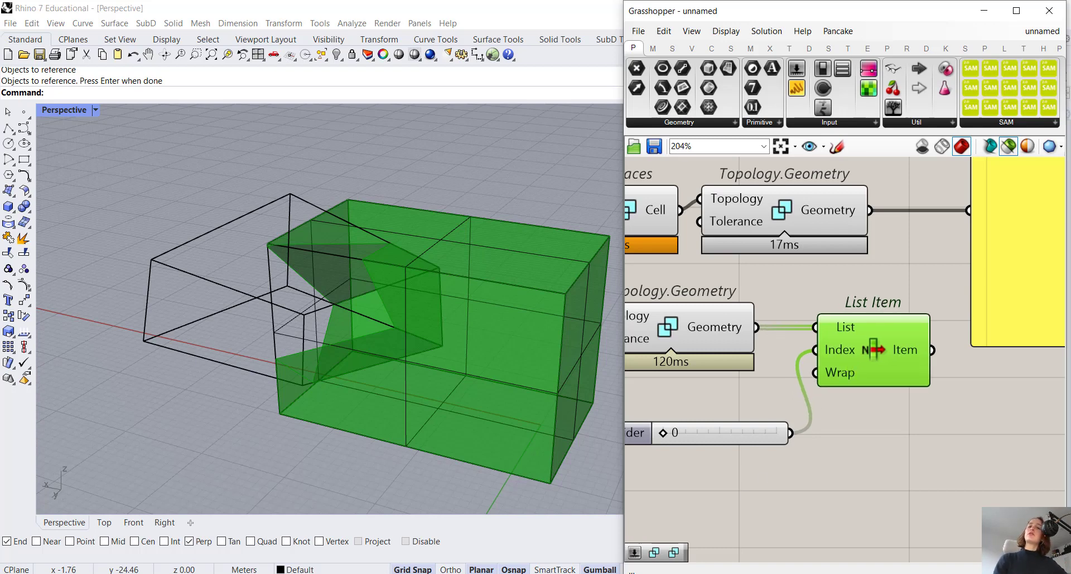
key("alt+Tab")
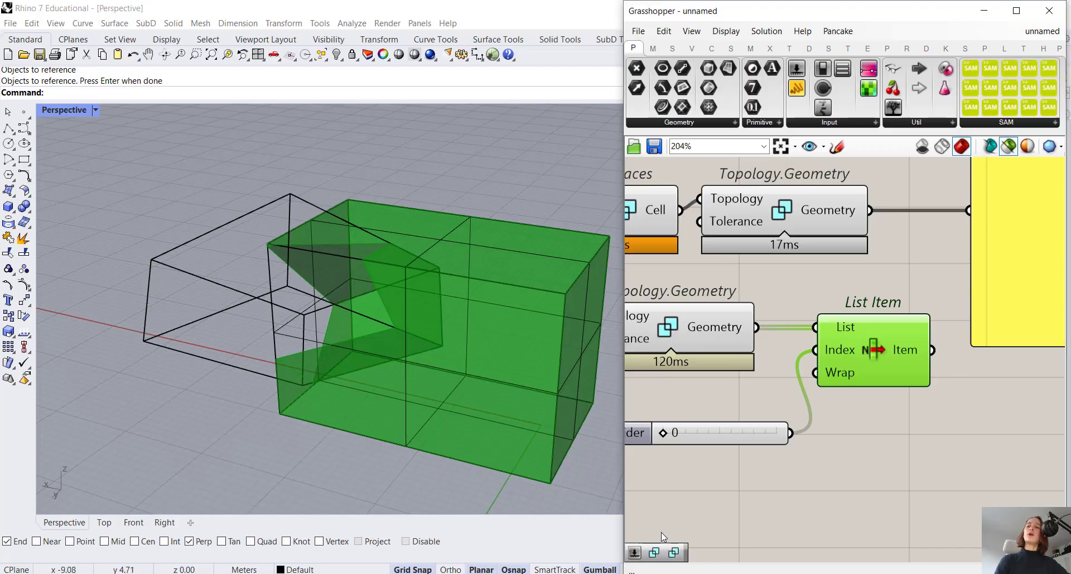
Step: Place a Cluster.ByTopologies component using the '.bytopo' search
right_click_drag(662, 527, 723, 436)
scroll(722, 436, "down", 3)
right_click_drag(598, 502, 616, 478)
right_click_drag(734, 464, 880, 440)
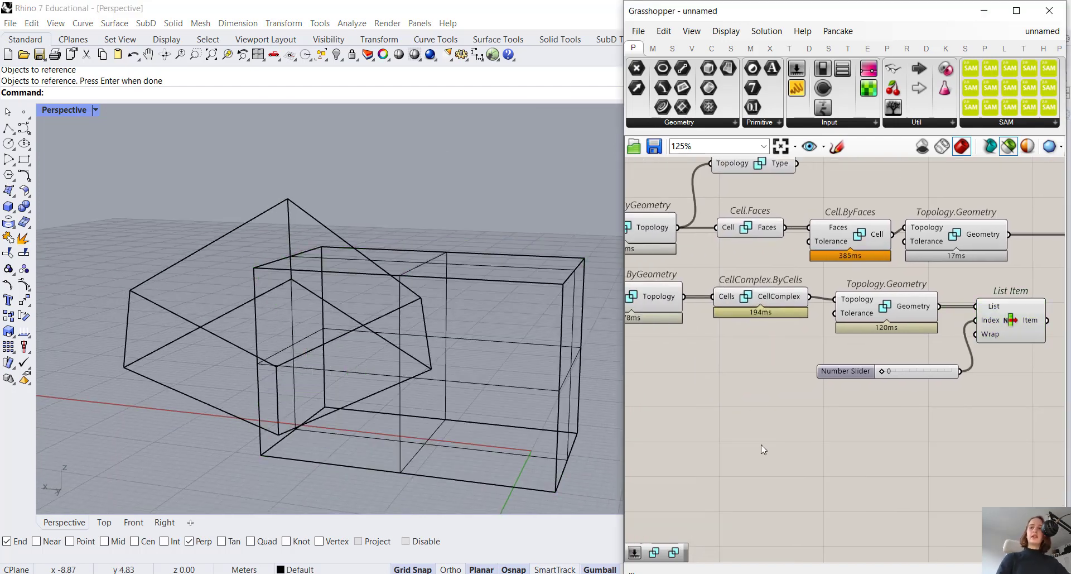
double_click(761, 444)
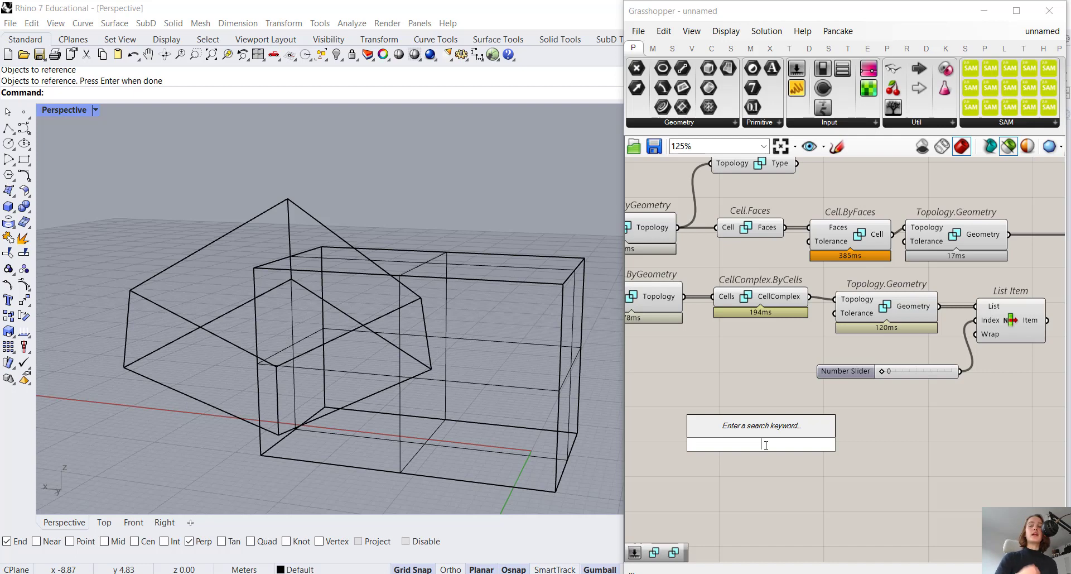
type(".bytopo")
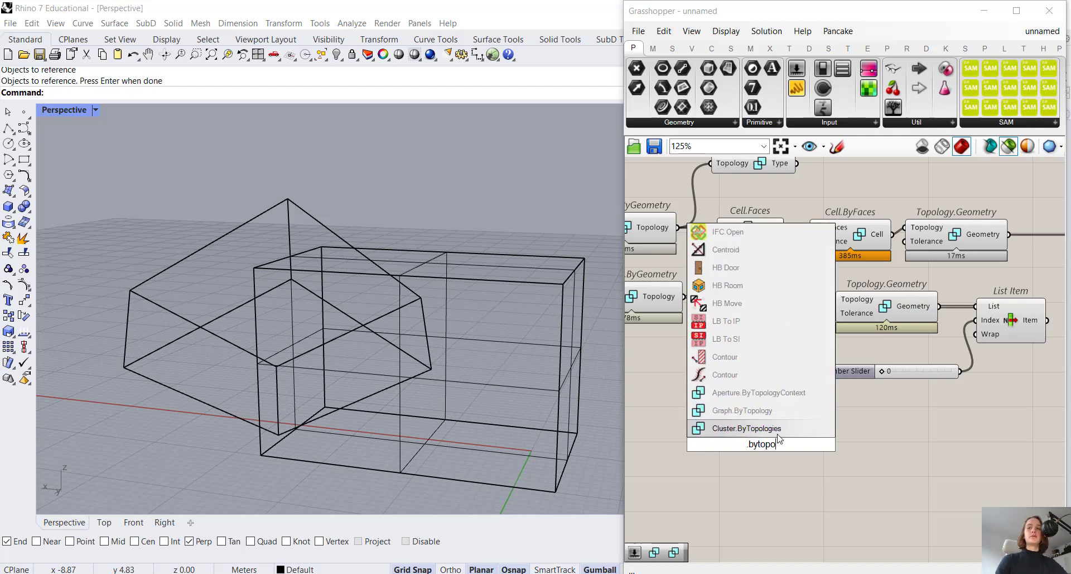
key("Return")
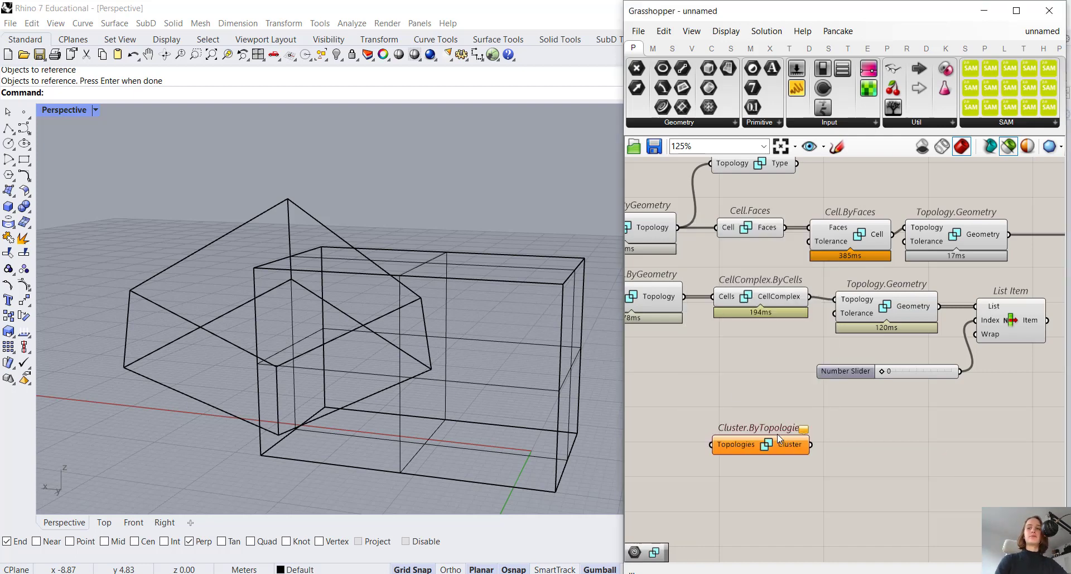
Step: Feed Topology.ByGeometry's two cells into Topologies and select the geometry, List Item, slider group
left_click_drag(691, 294, 713, 444)
left_click_drag(742, 447, 752, 423)
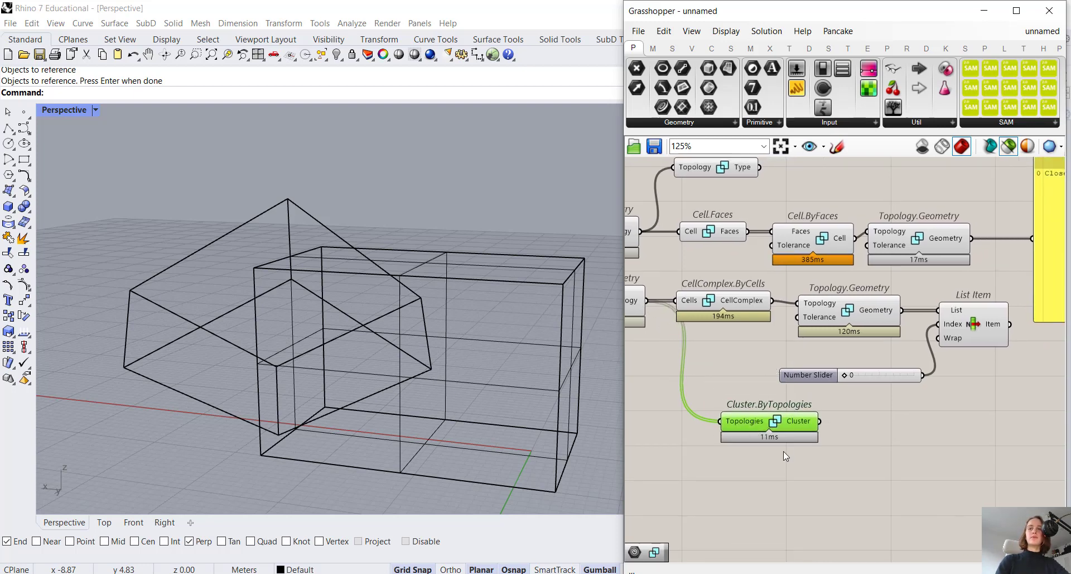
right_click_drag(801, 421, 706, 408)
scroll(707, 409, "up", 4)
mouse_move(710, 422)
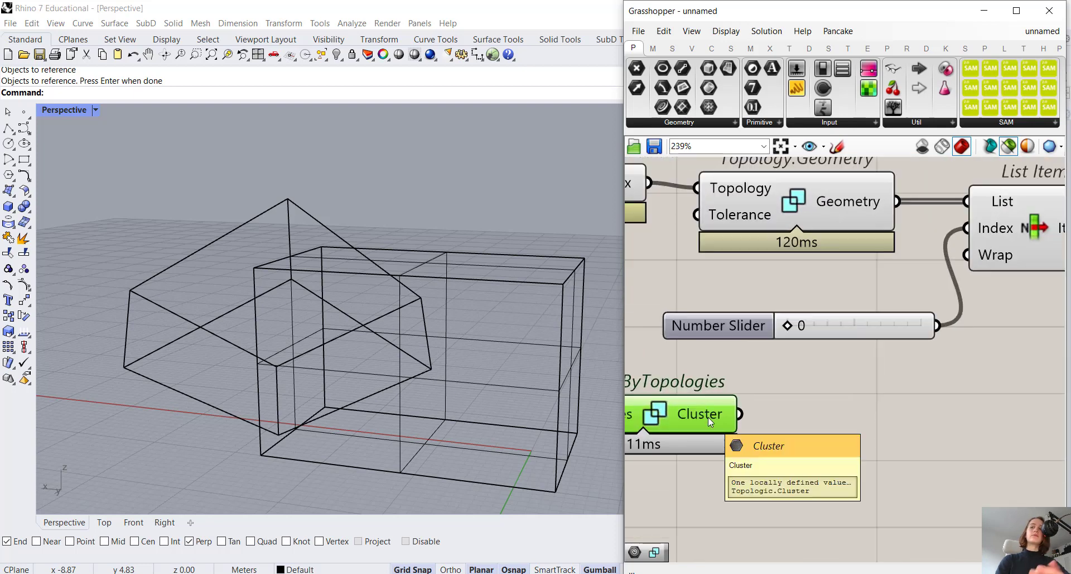
scroll(775, 403, "down", 2)
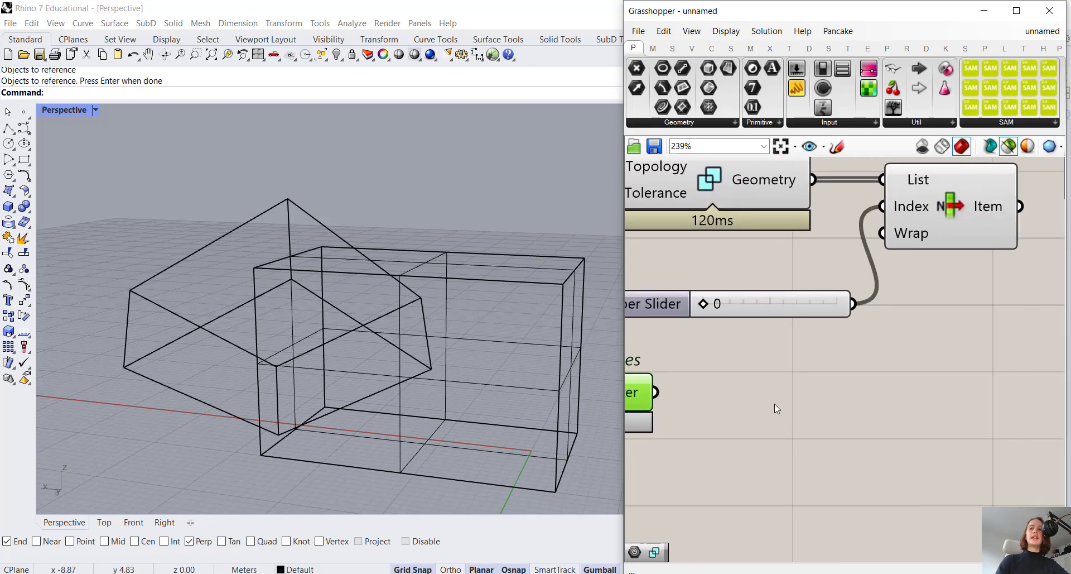
left_click_drag(971, 414, 808, 418)
Step: Wire the Cluster into the copied Topology.Geometry group and set its index slider to 1
left_click_drag(692, 397, 806, 409)
left_click(745, 360)
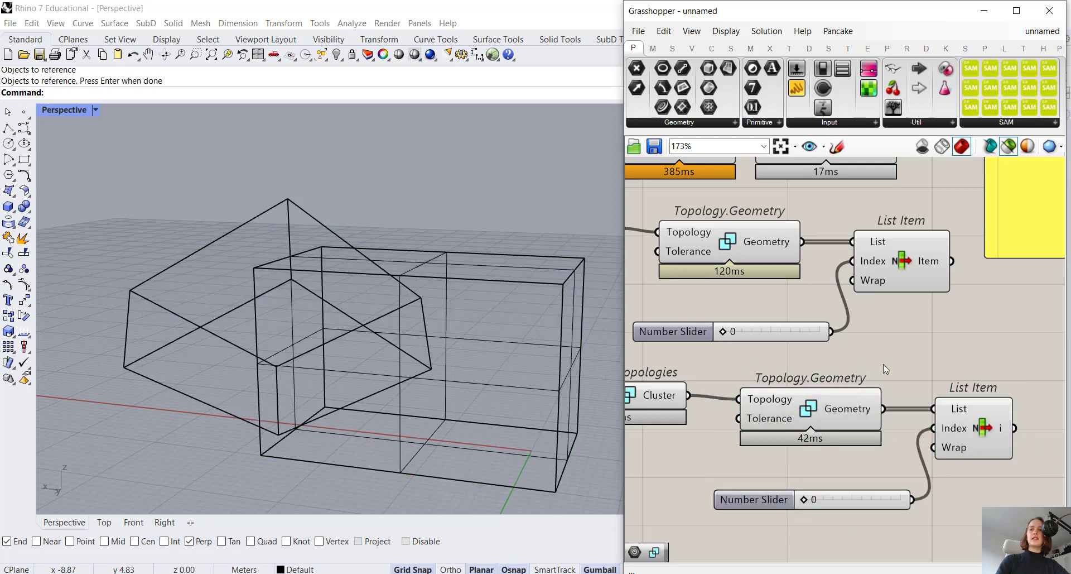
right_click_drag(863, 406, 818, 381)
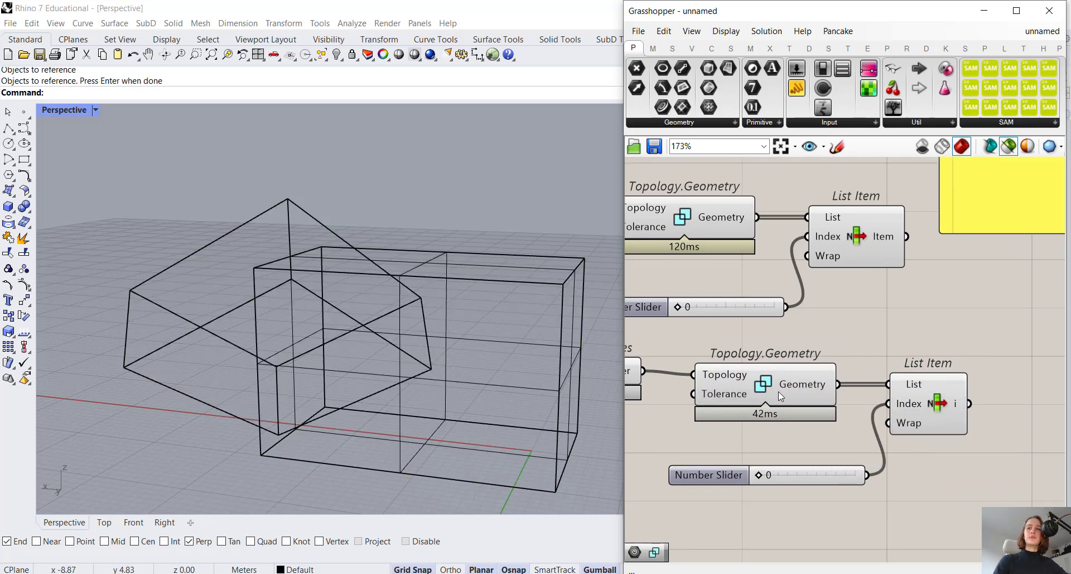
mouse_move(792, 386)
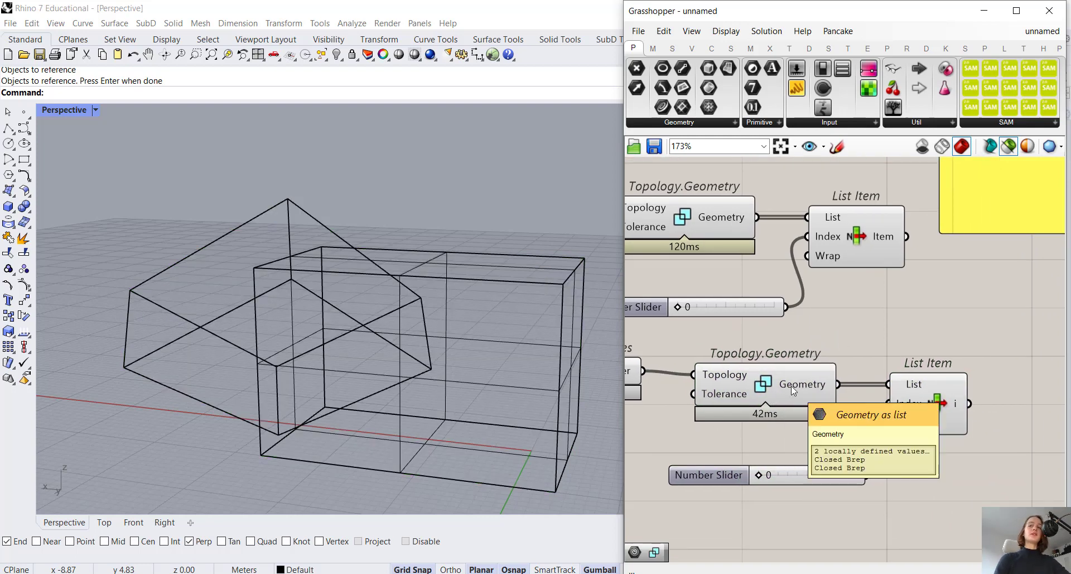
mouse_move(741, 223)
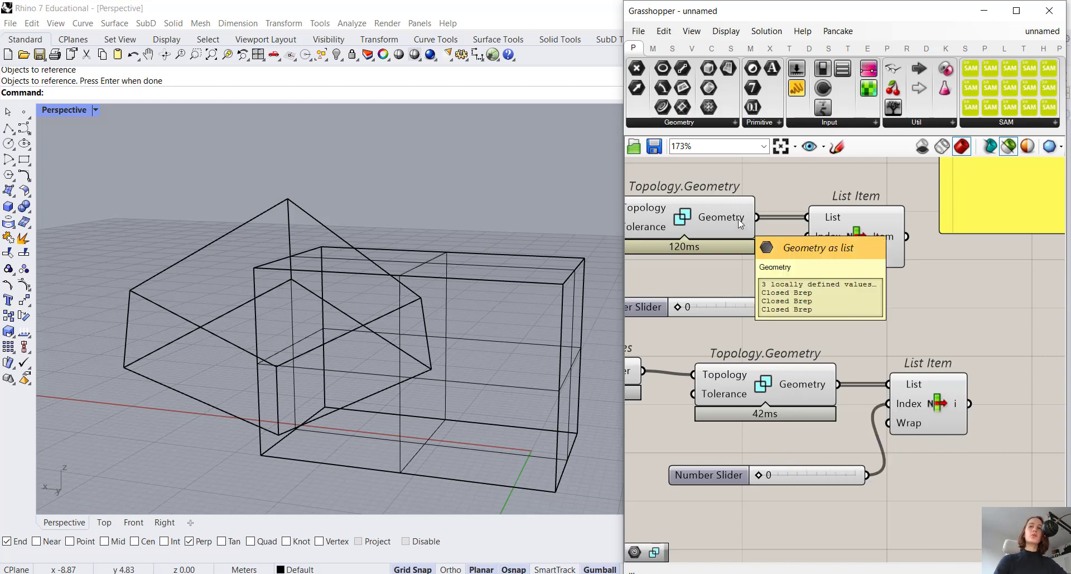
left_click(928, 404)
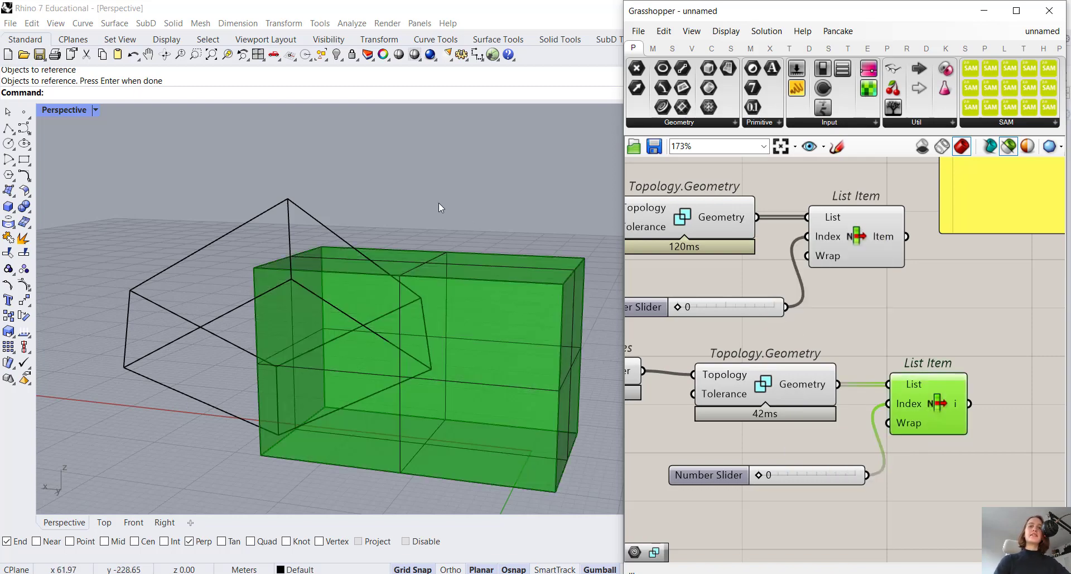
right_click_drag(438, 204, 505, 258)
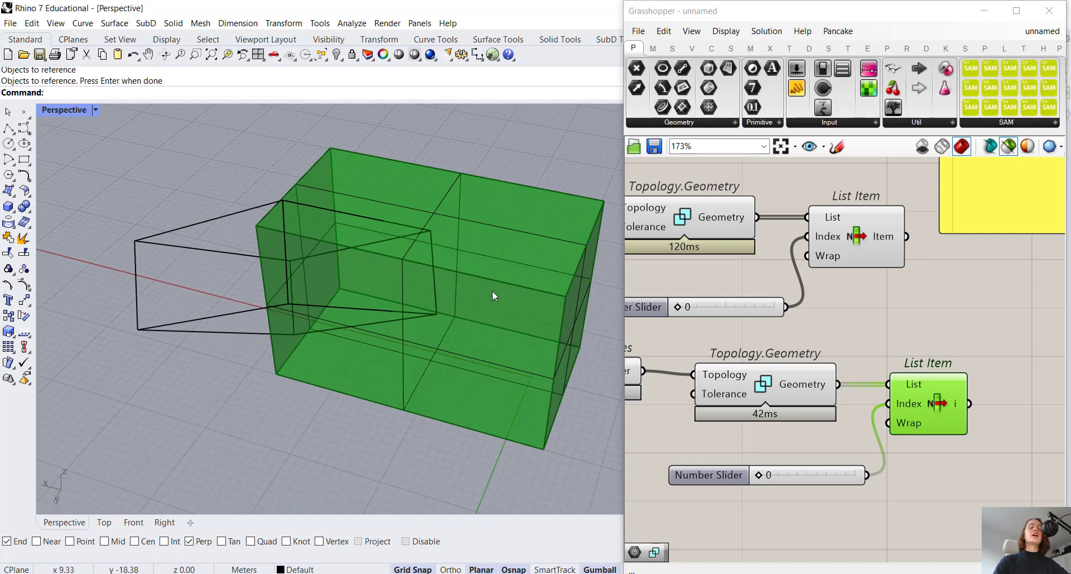
right_click_drag(414, 172, 445, 151)
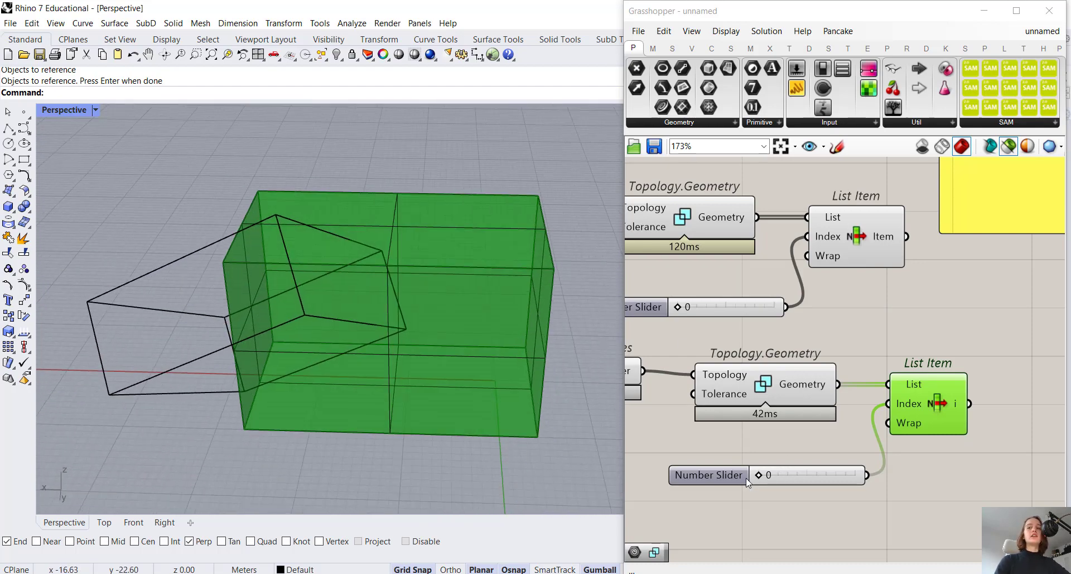
left_click_drag(759, 475, 763, 475)
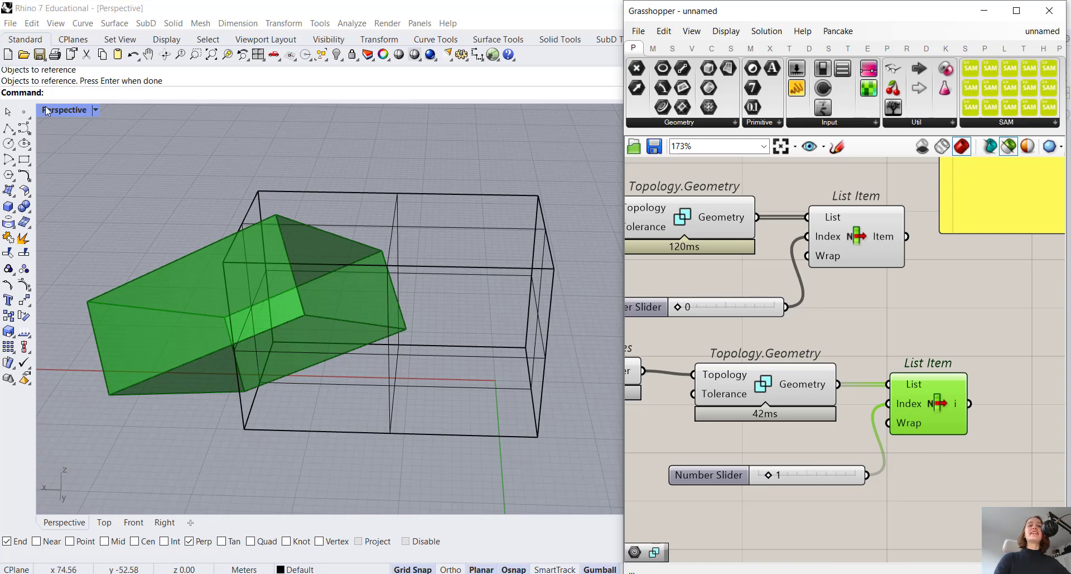
Step: Draw a four-corner planar roof surface over the boxes in the Top view
left_click(702, 332)
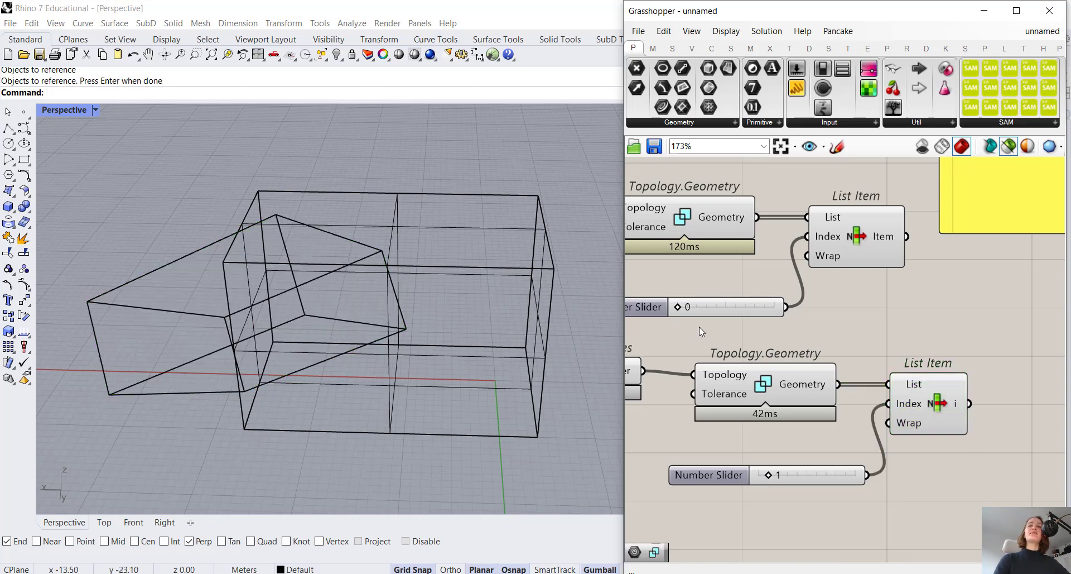
double_click(64, 110)
right_click_drag(190, 162, 184, 157)
scroll(182, 157, "down", 2)
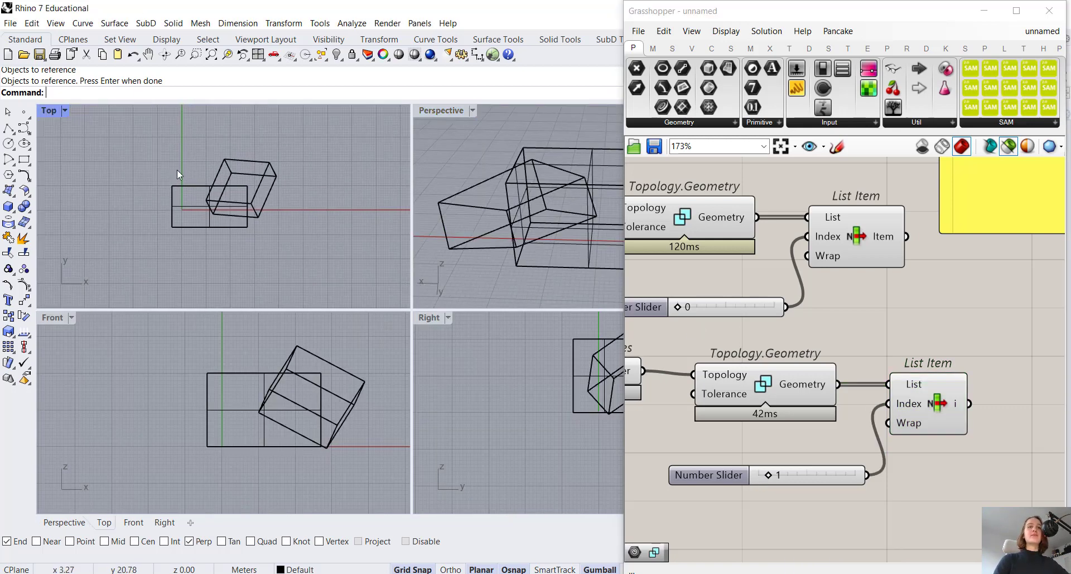
left_click(13, 205)
left_click(148, 135)
left_click(335, 142)
left_click(337, 270)
left_click(152, 244)
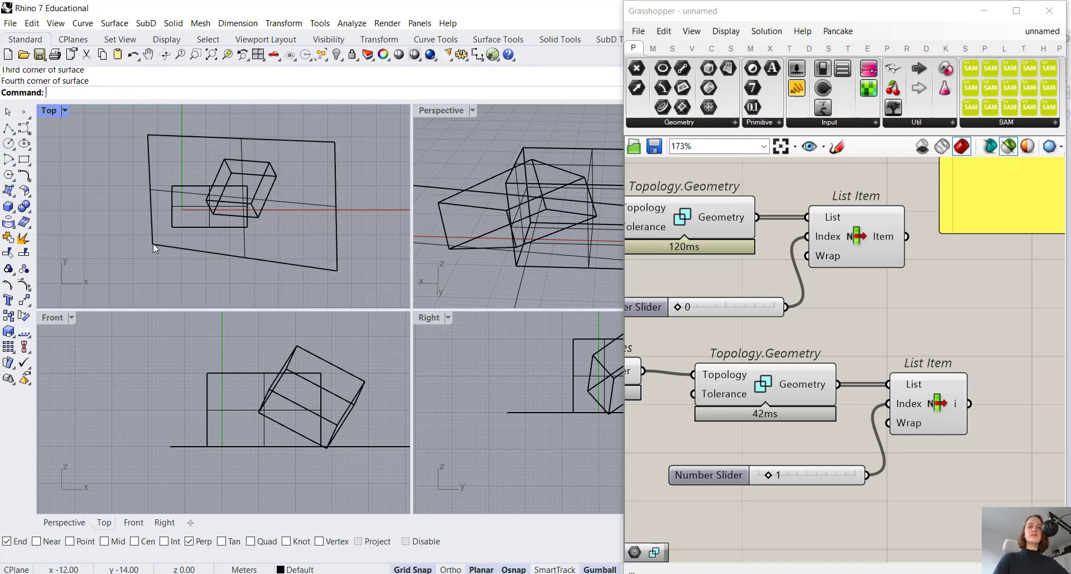
Step: Raise the roof surface above the two intersecting boxes
left_click(174, 446)
left_click_drag(243, 240, 273, 336)
right_click_drag(274, 337, 212, 405)
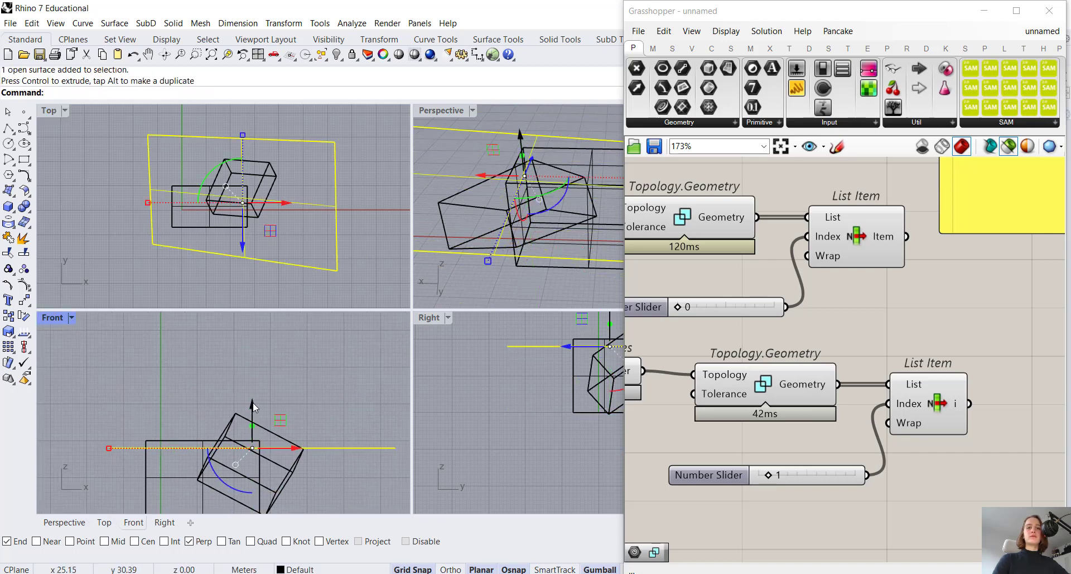
left_click_drag(254, 405, 254, 370)
left_click(189, 370)
Step: Window-select the roof surface together with both boxes
right_click_drag(317, 371, 300, 359)
scroll(648, 307, "down", 5)
right_click_drag(670, 330, 883, 320)
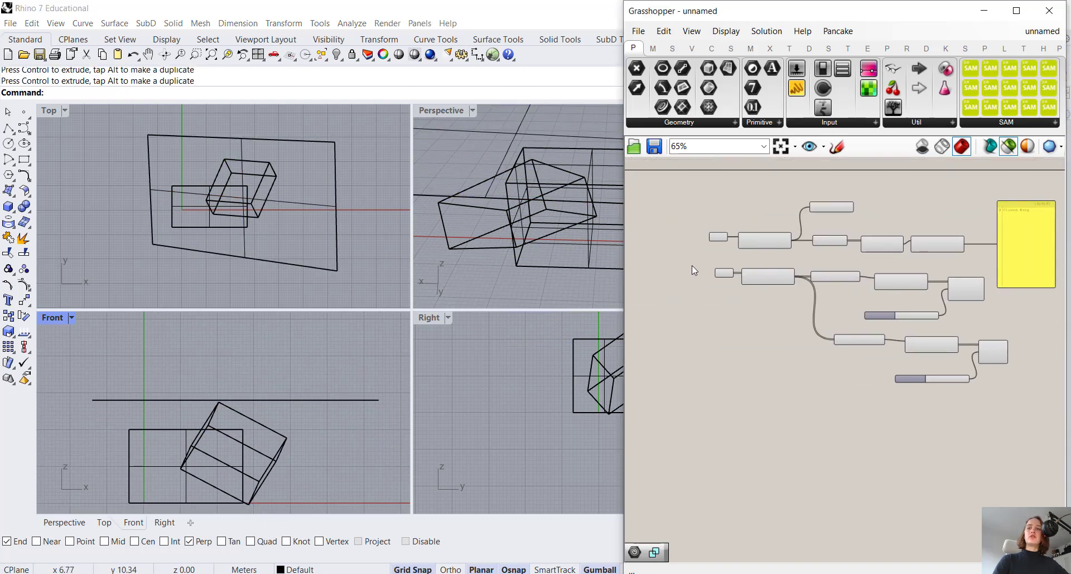
scroll(710, 263, "up", 5)
scroll(204, 156, "down", 2)
left_click_drag(343, 274, 154, 133)
Step: Load the roof surface and both boxes into the second Geometry parameter via Set Multiple Geometries
right_click(760, 305)
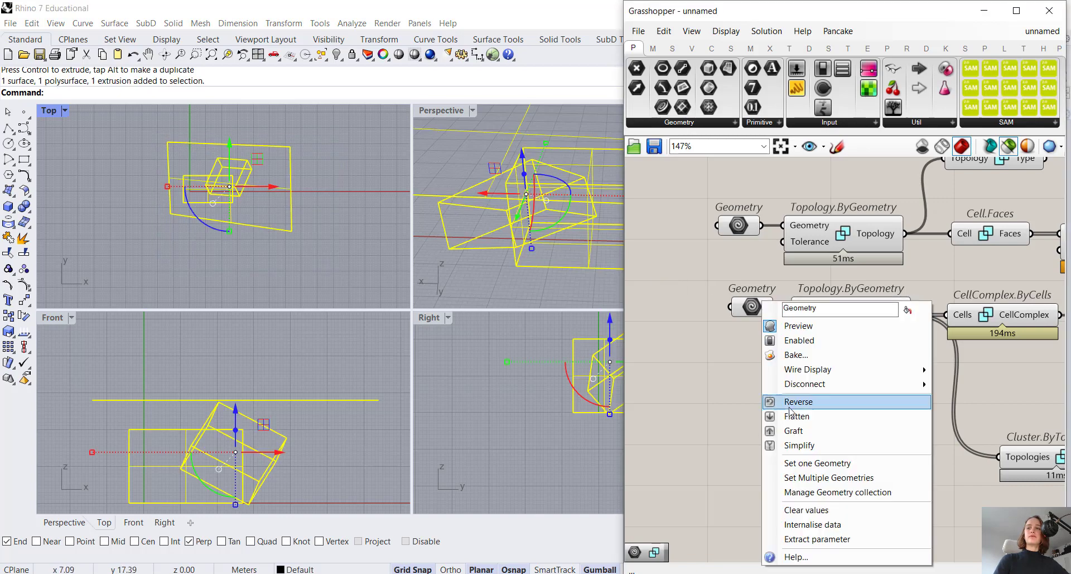
left_click(815, 477)
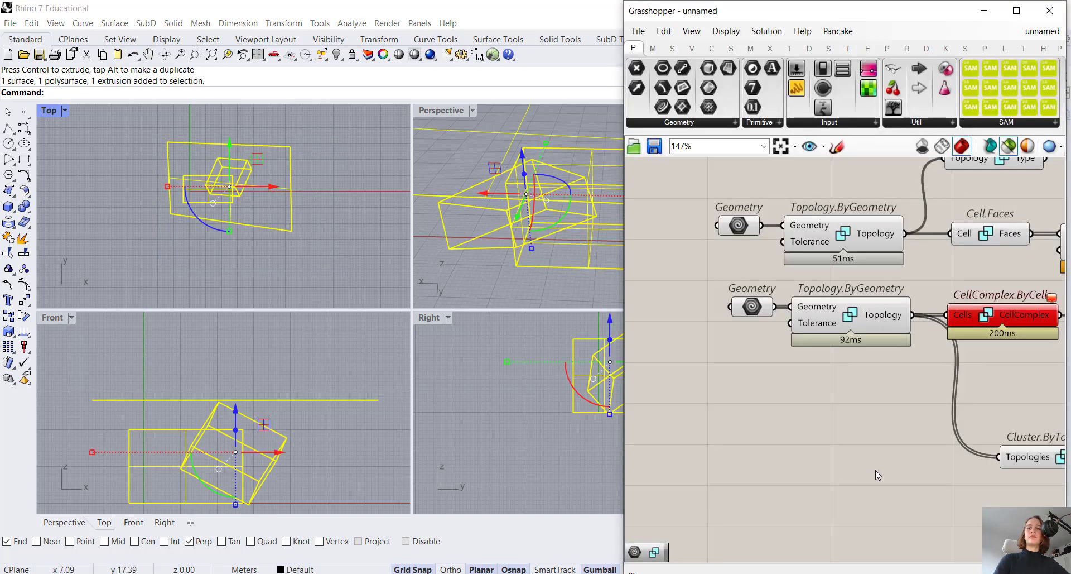
right_click_drag(897, 473, 697, 411)
scroll(696, 412, "up", 5)
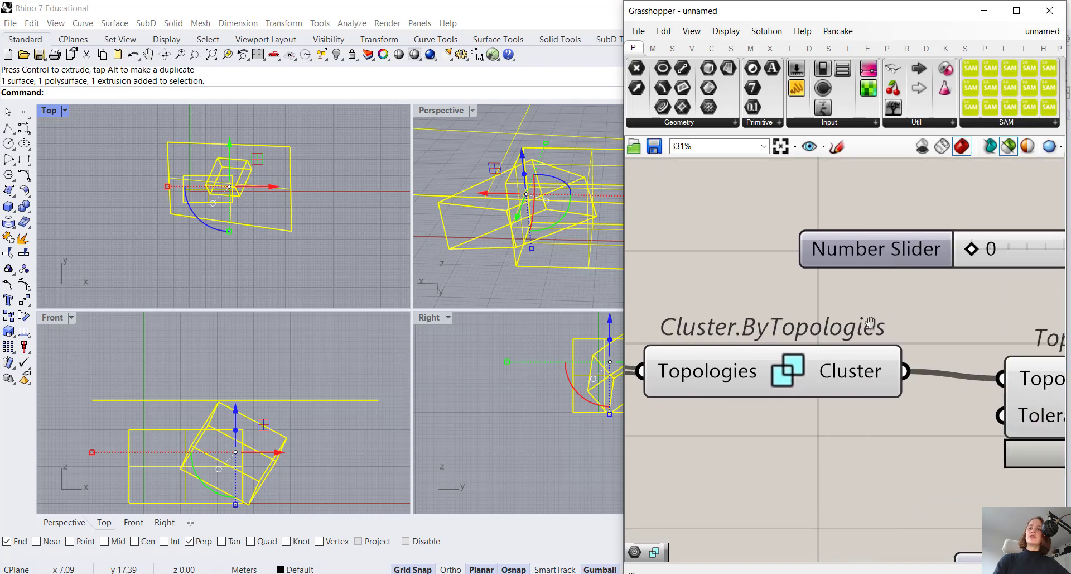
scroll(873, 328, "down", 4)
right_click_drag(632, 189, 740, 216)
mouse_move(740, 216)
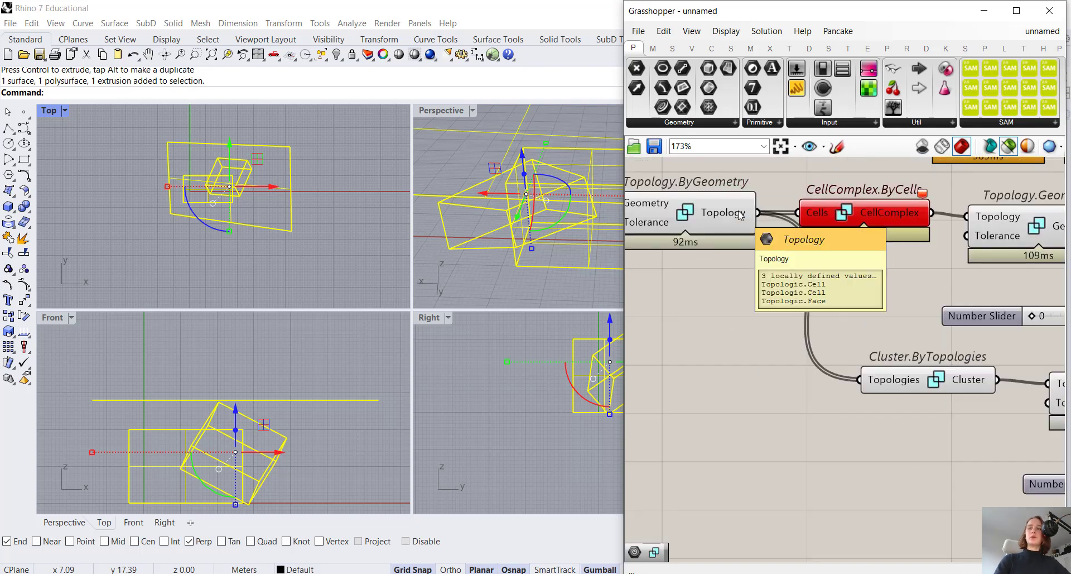
right_click_drag(887, 391, 764, 371)
mouse_move(848, 366)
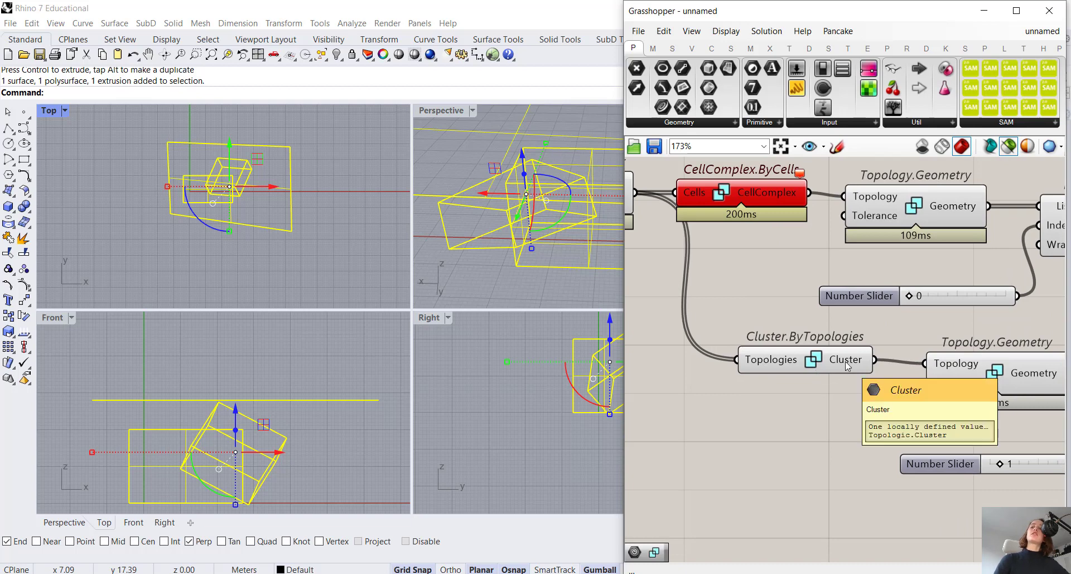
right_click_drag(839, 404, 620, 380)
Step: Preview the lower List Item in a maximized Perspective view with the index slider at 2, the roof
left_click(343, 258)
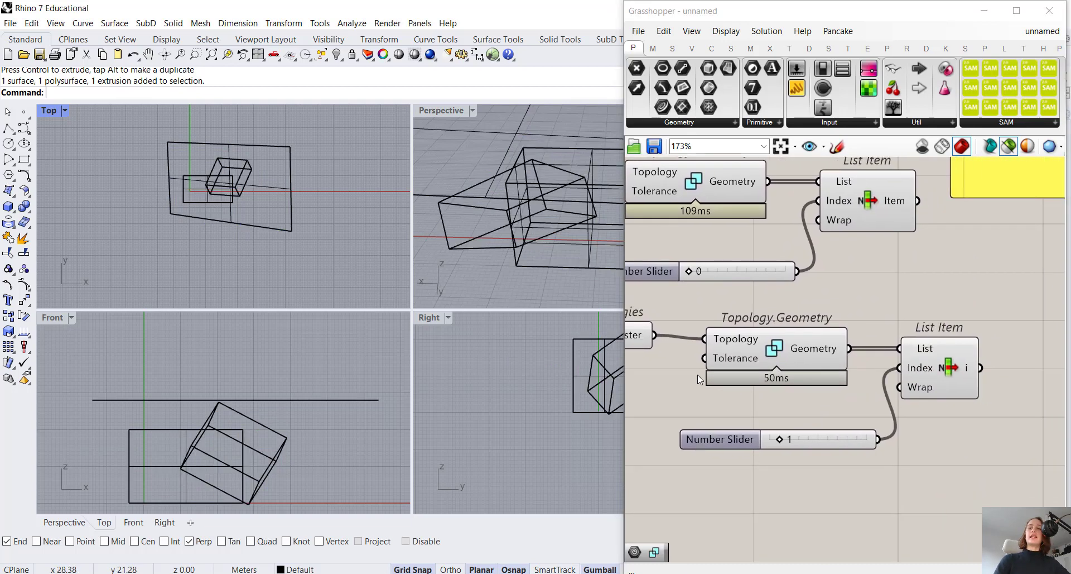
left_click(953, 359)
double_click(432, 112)
right_click_drag(430, 167, 427, 210)
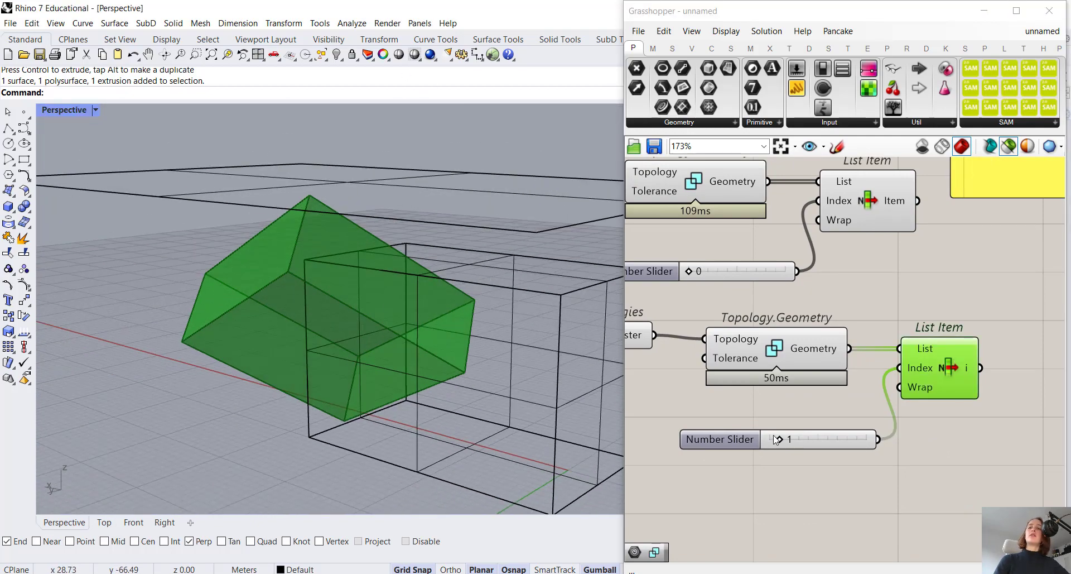
left_click_drag(776, 439, 789, 439)
right_click_drag(170, 230, 185, 254)
scroll(964, 330, "down", 2)
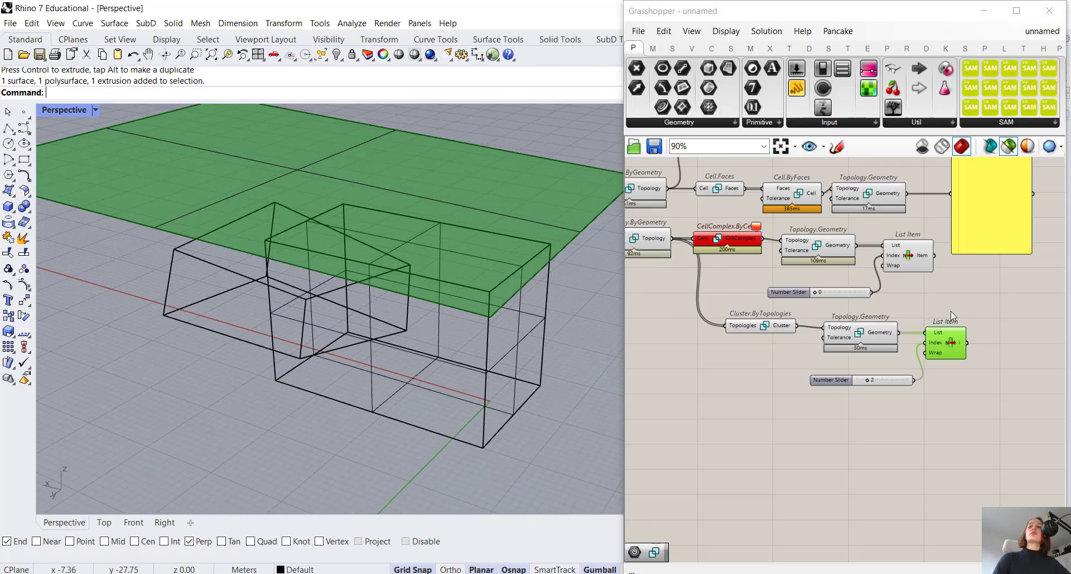
scroll(775, 270, "up", 2)
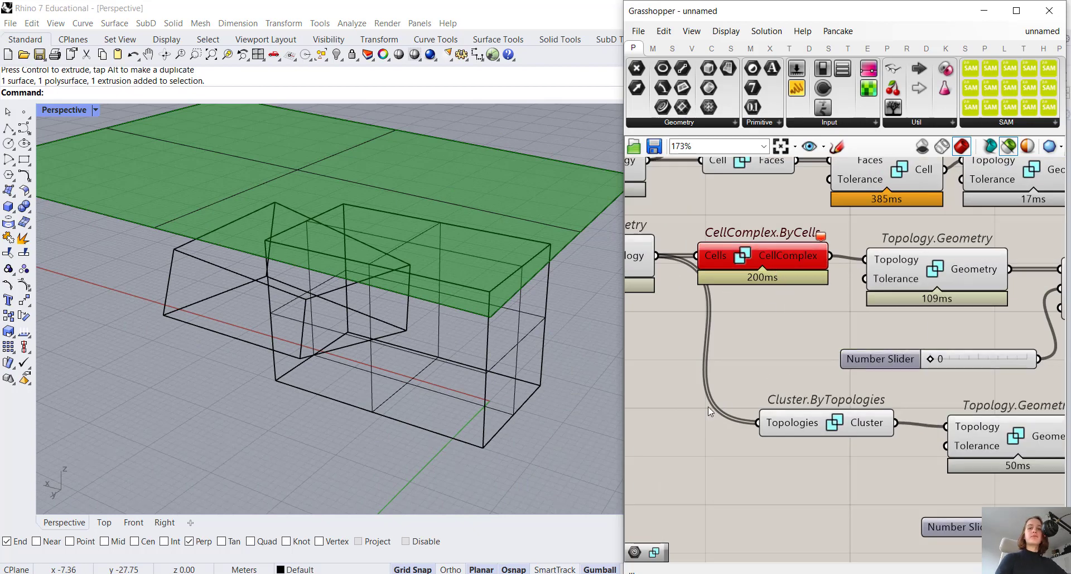
key("alt+Tab")
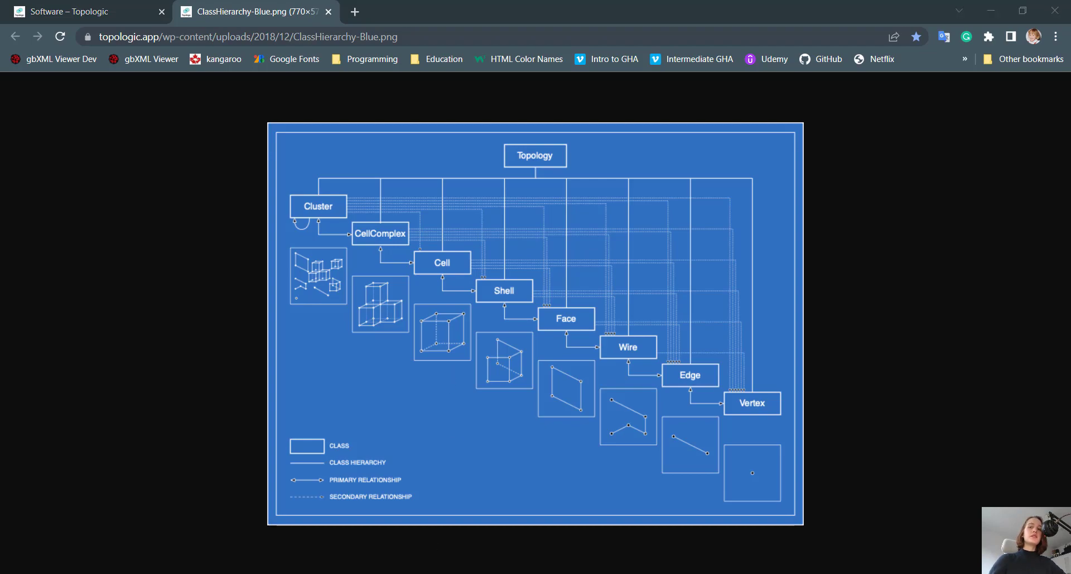
key("alt+Tab")
right_click_drag(696, 304, 729, 325)
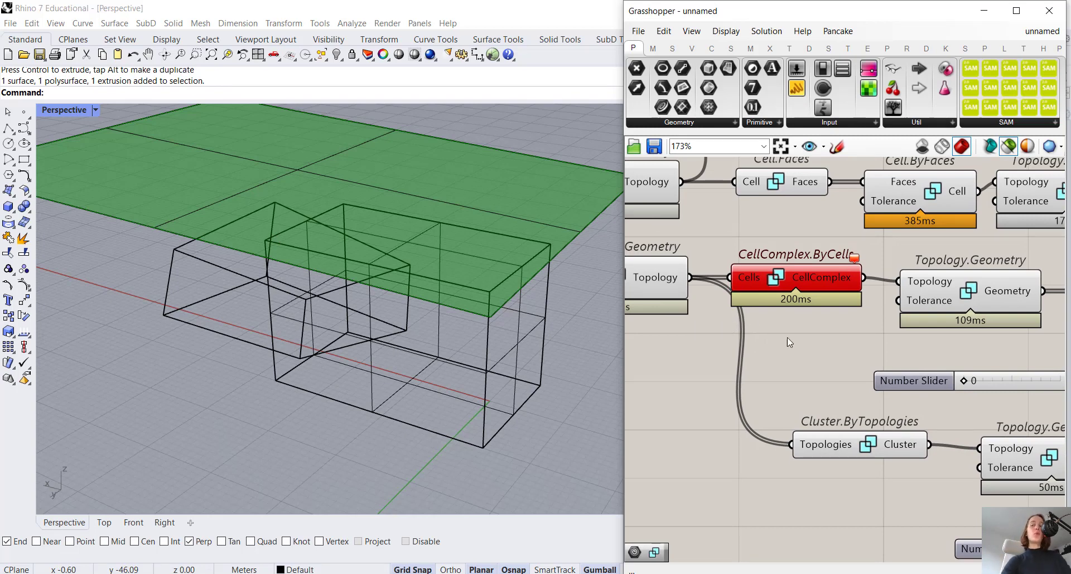
scroll(820, 362, "down", 2)
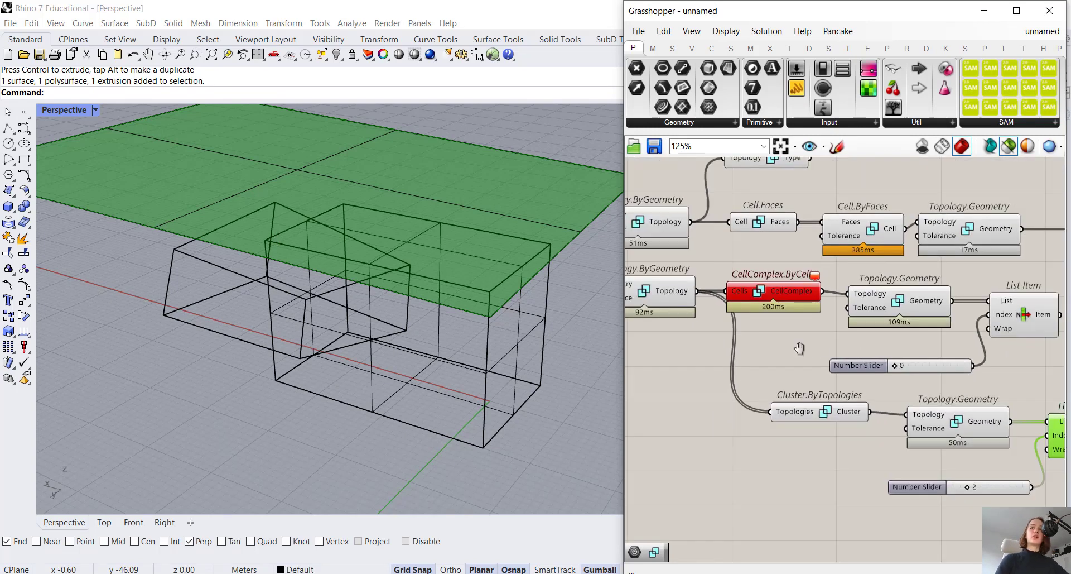
right_click_drag(800, 355, 803, 370)
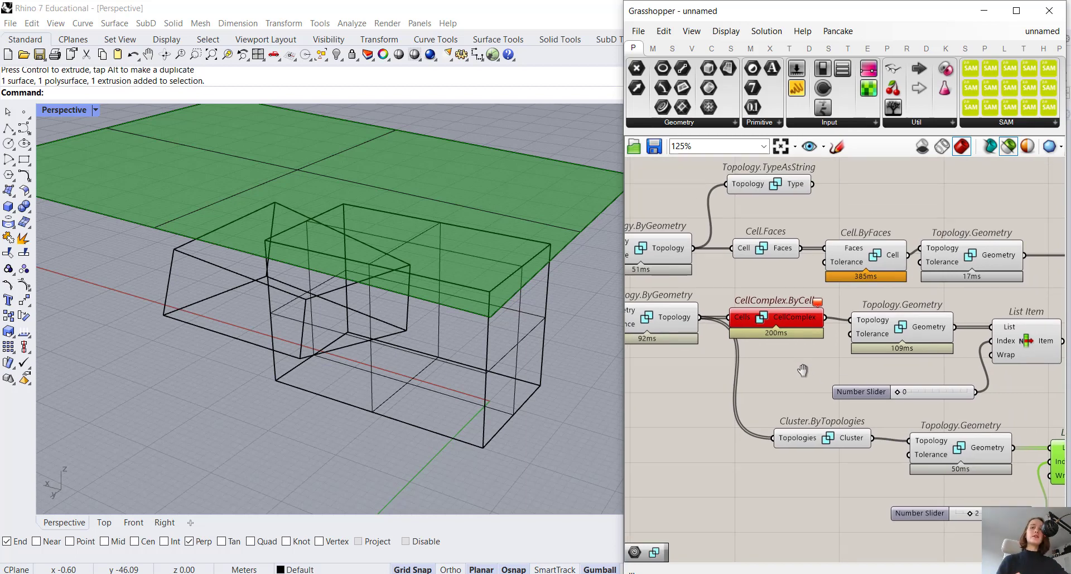
scroll(789, 362, "down", 2)
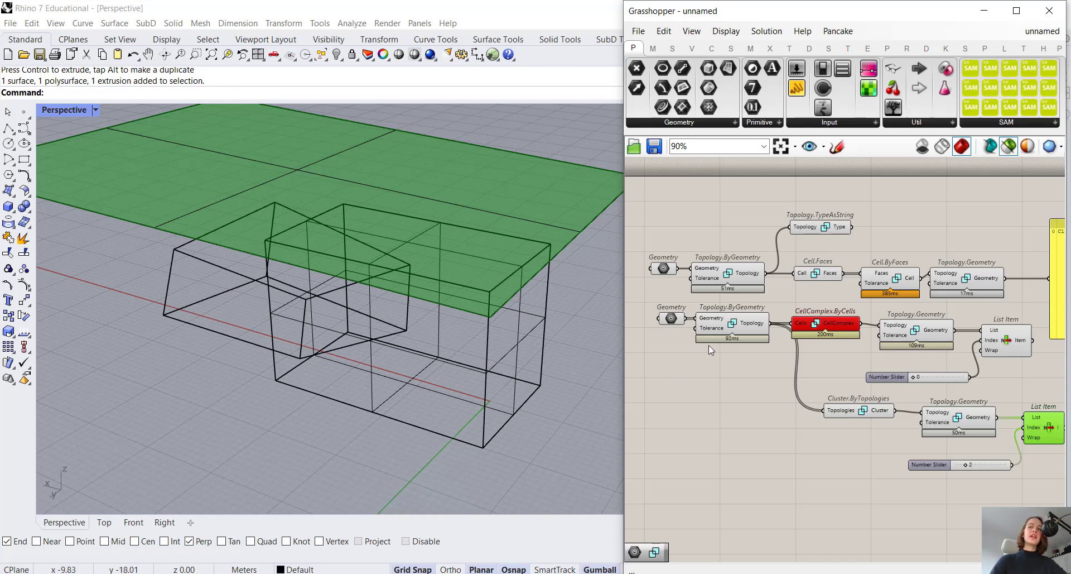
Step: Hide the boxes' Geometry preview and set that parameter to only the two boxes
scroll(686, 334, "up", 4)
left_click(741, 398)
left_click(668, 303)
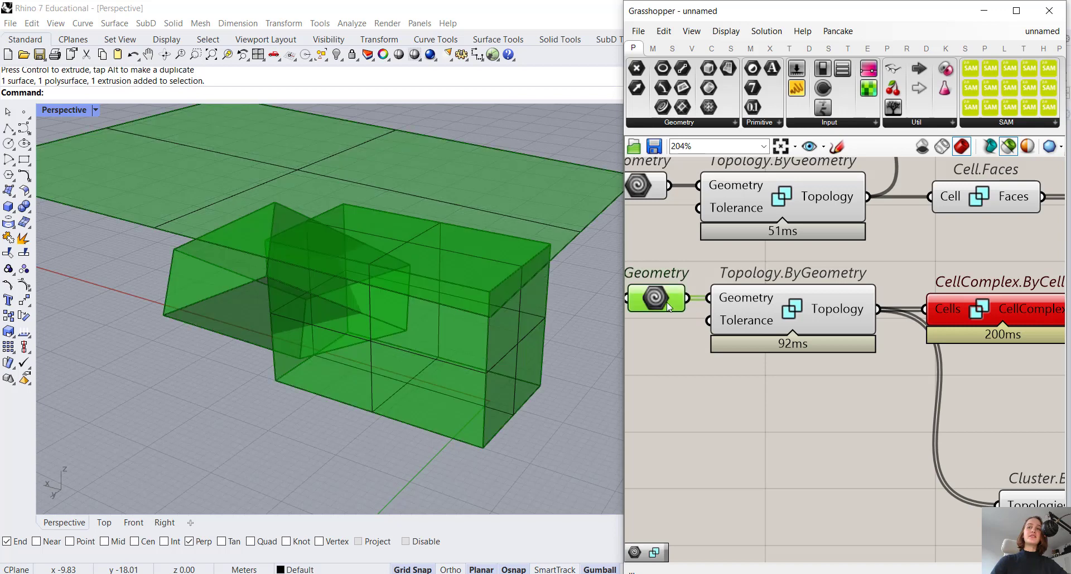
right_click(678, 305)
left_click(709, 326)
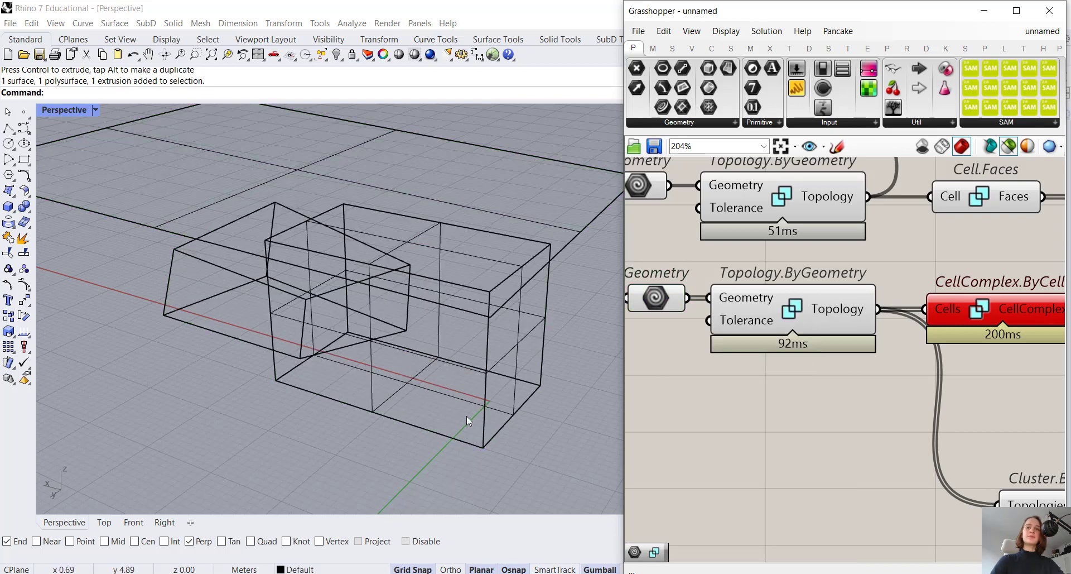
left_click(483, 373)
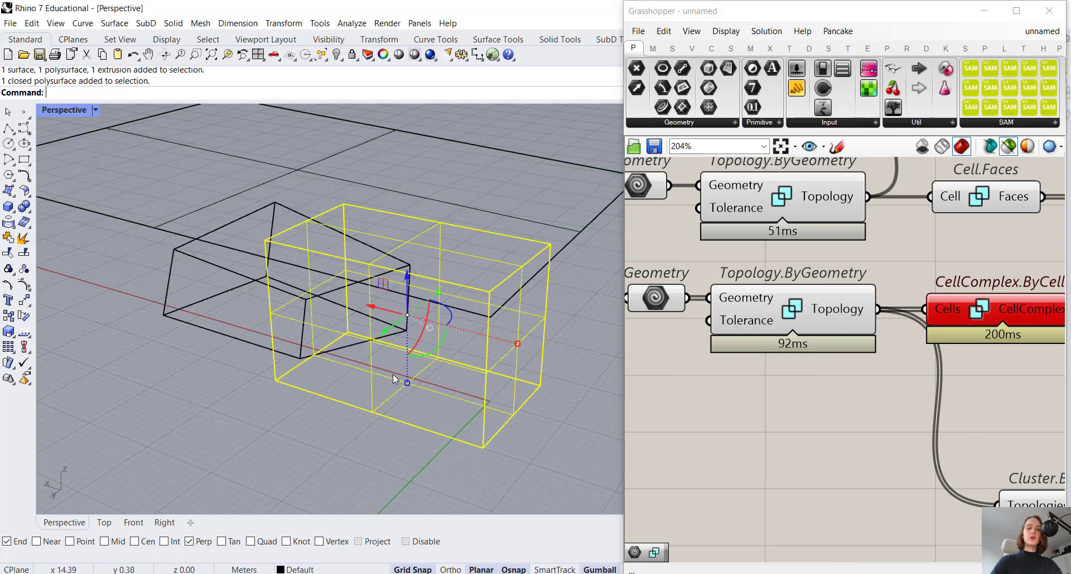
left_click(227, 272, "shift")
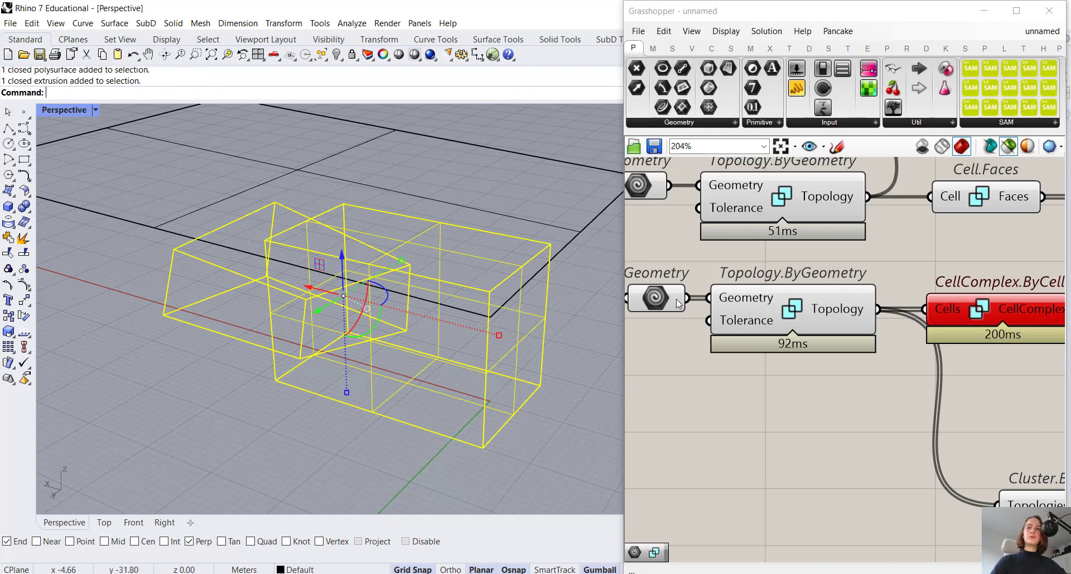
right_click(684, 305)
left_click(720, 476)
Step: Add a new Geometry parameter referencing the roof surface
scroll(828, 477, "down", 2)
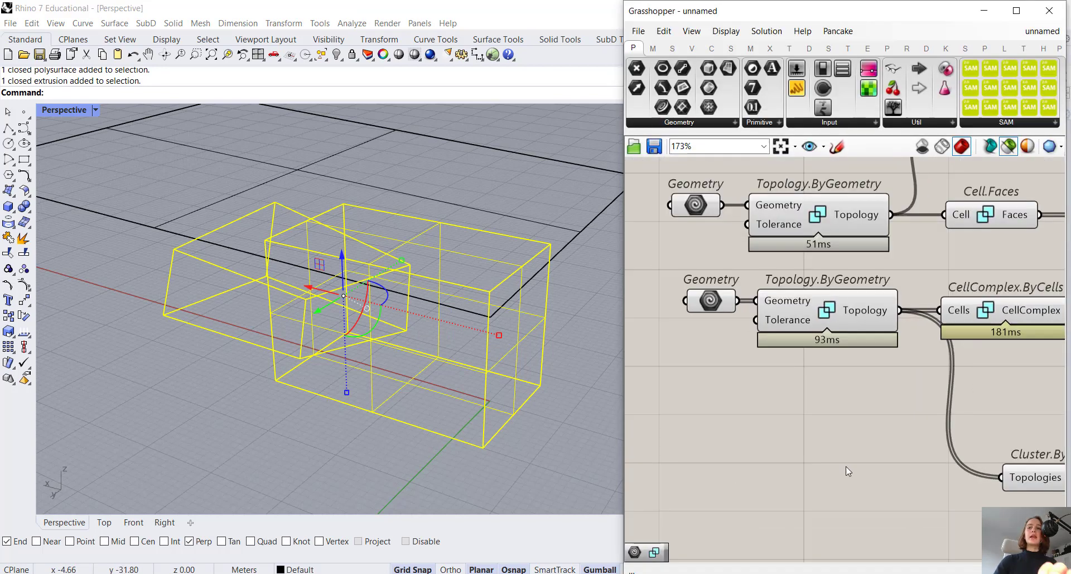
double_click(732, 456)
type("geo")
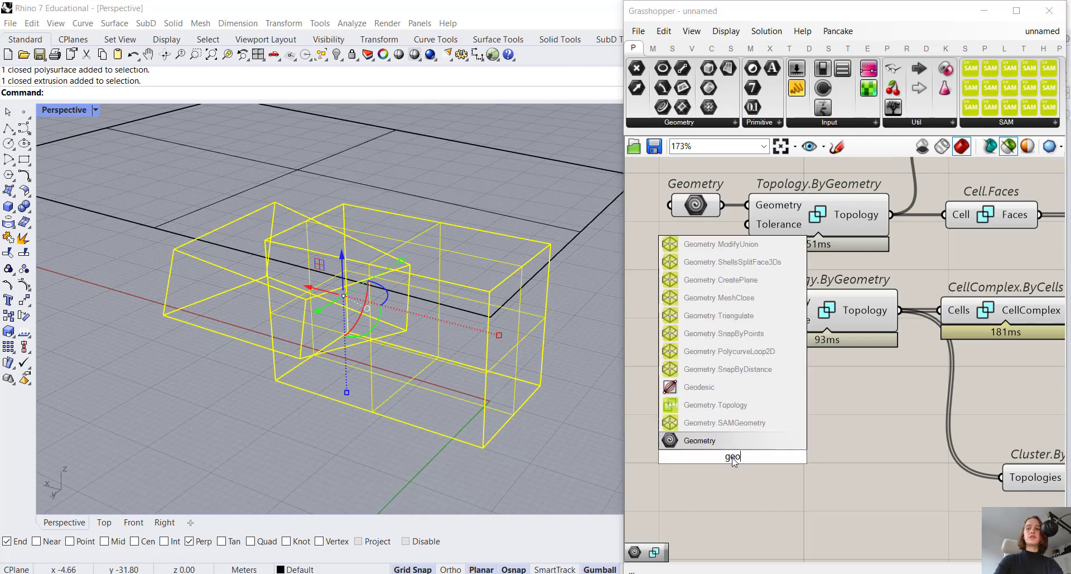
key("Return")
left_click(561, 413)
left_click(538, 226)
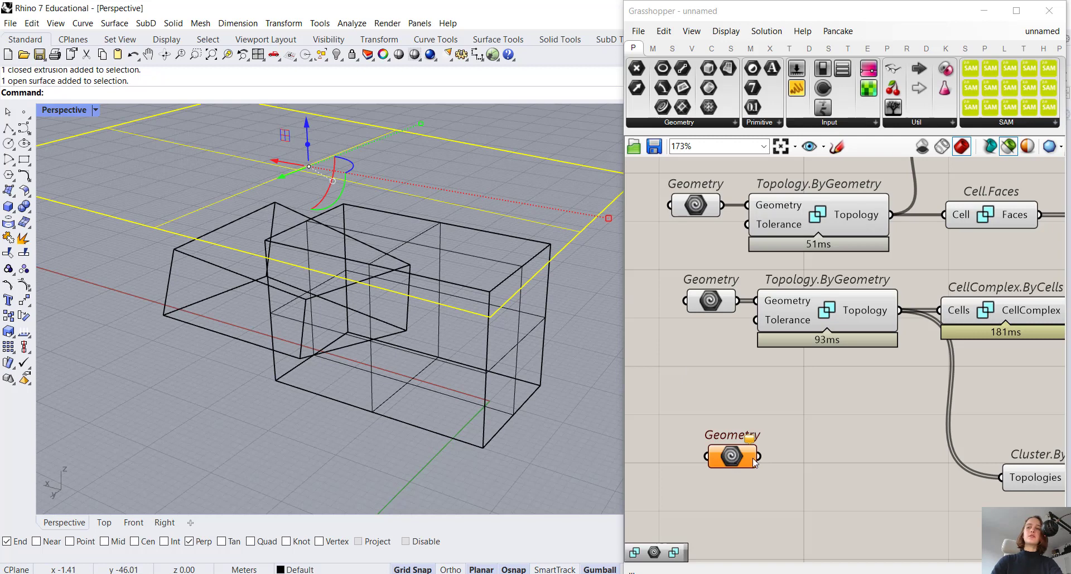
right_click(737, 466)
left_click(798, 472)
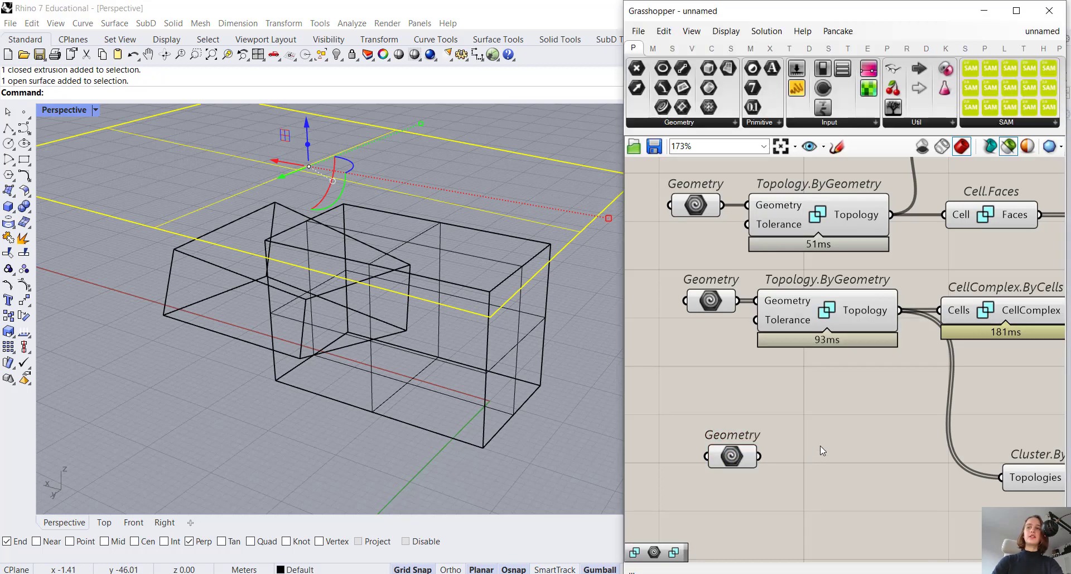
Step: Add a Topology.ByGeometry component fed by the roof Geometry parameter
double_click(822, 445)
type("byge")
left_click(784, 433)
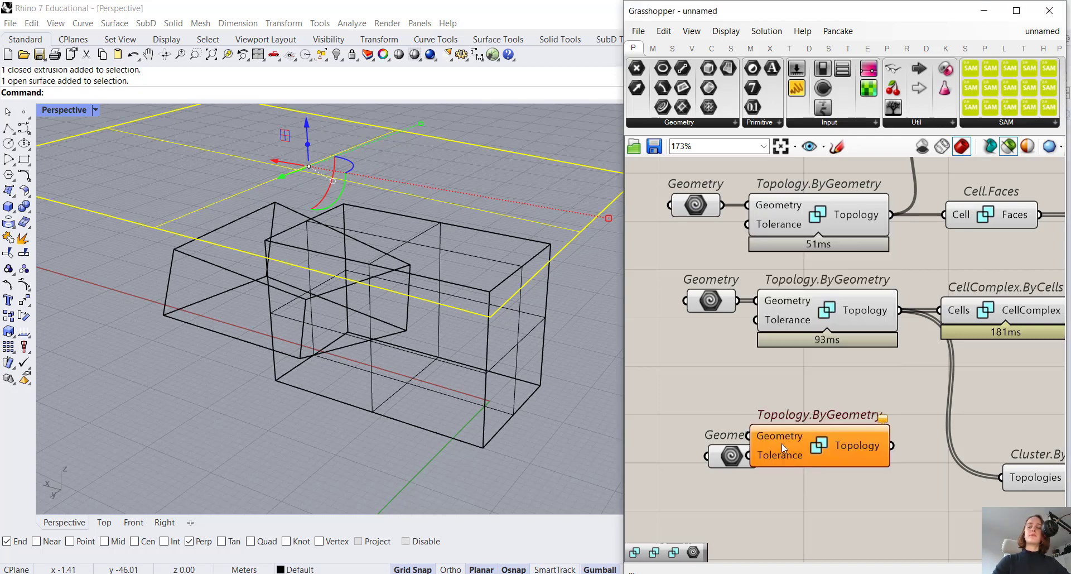
left_click_drag(787, 434, 827, 452)
left_click_drag(758, 456, 779, 456)
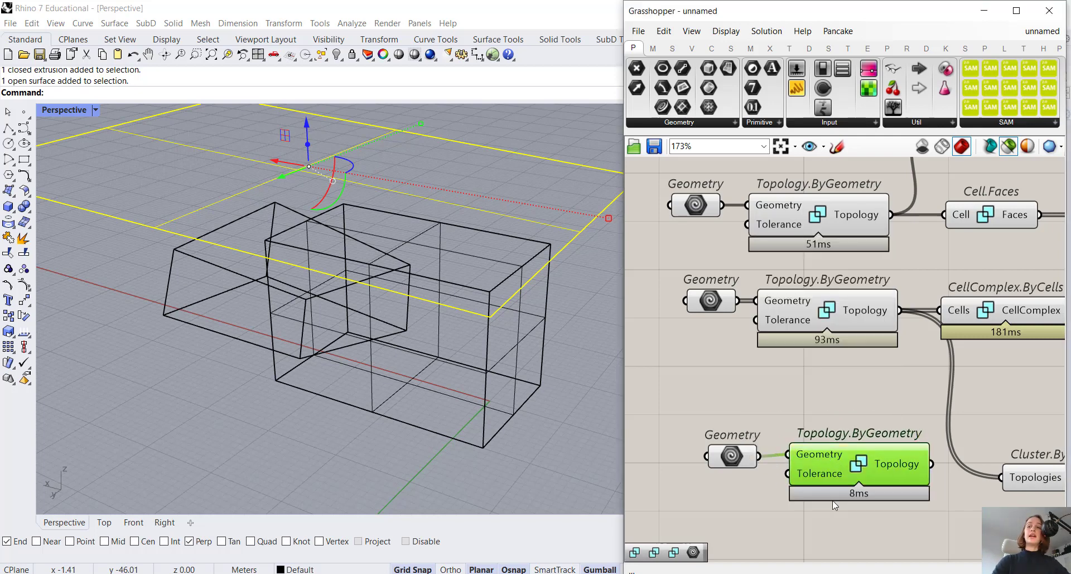
Step: Wire the roof topology and the CellComplex into Cluster.ByTopologies' Topologies input
right_click_drag(835, 481, 719, 430)
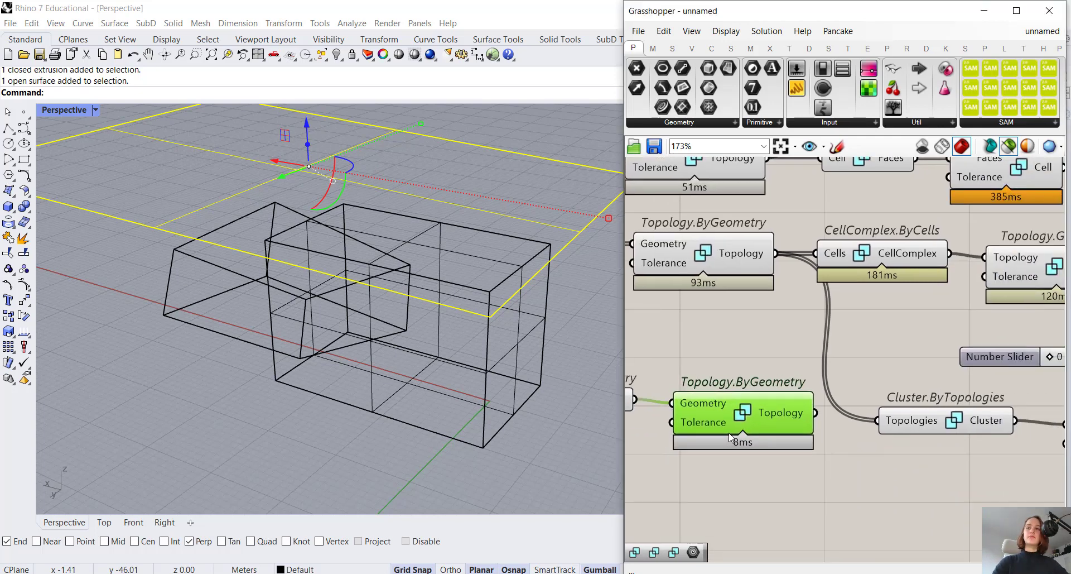
right_click_drag(797, 397, 759, 387)
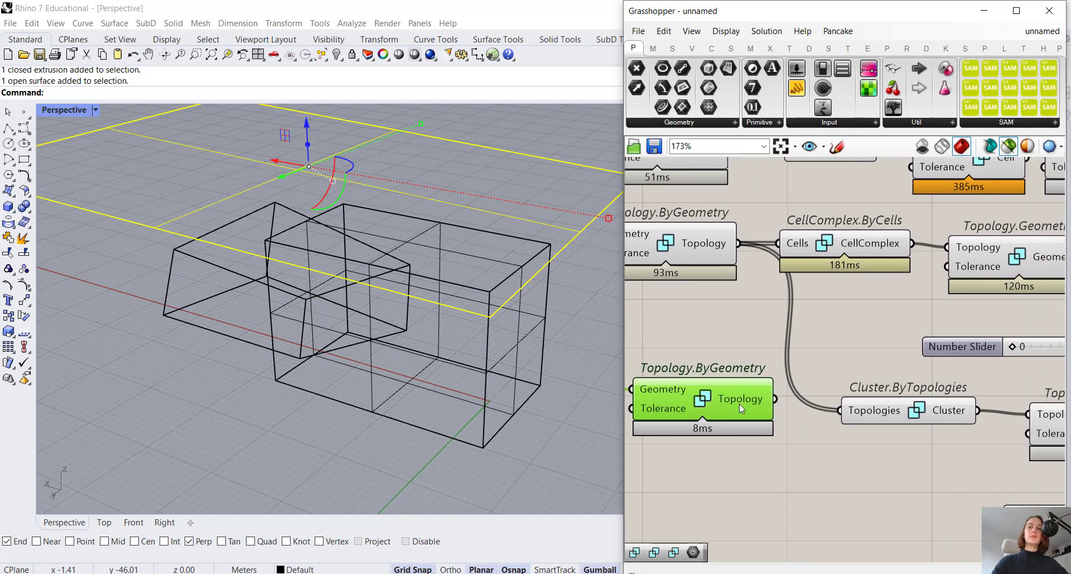
left_click_drag(774, 398, 840, 410)
left_click_drag(913, 249, 840, 411, "shift")
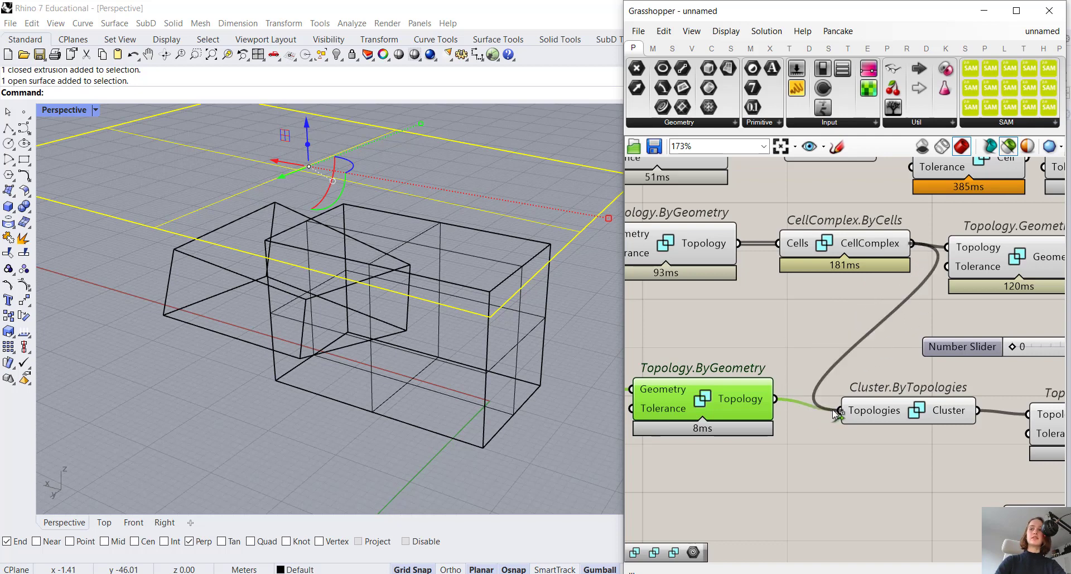
Step: Preview the lower List Item and step its index slider through the cluster items to 4, the roof surface
left_click(896, 446)
right_click_drag(896, 447, 833, 433)
left_click(390, 467)
right_click_drag(917, 456, 588, 416)
left_click(862, 385)
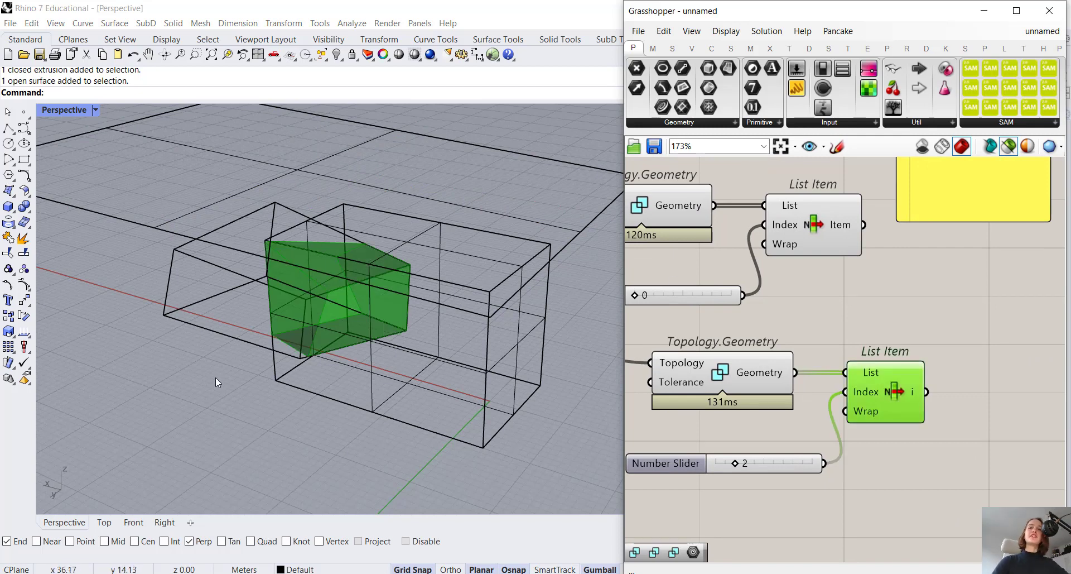
right_click_drag(218, 377, 195, 377)
left_click_drag(735, 466, 757, 459)
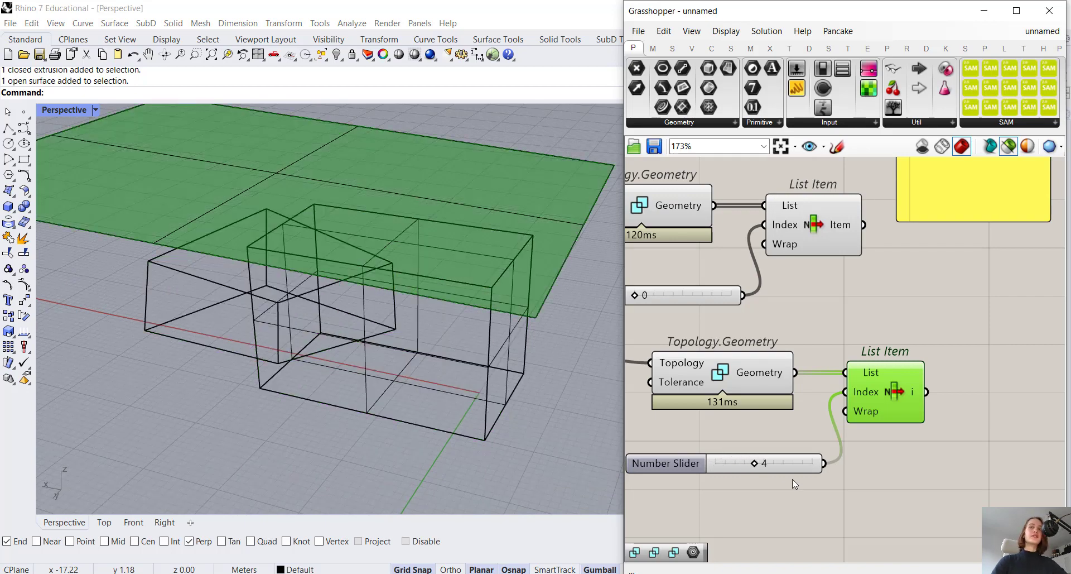